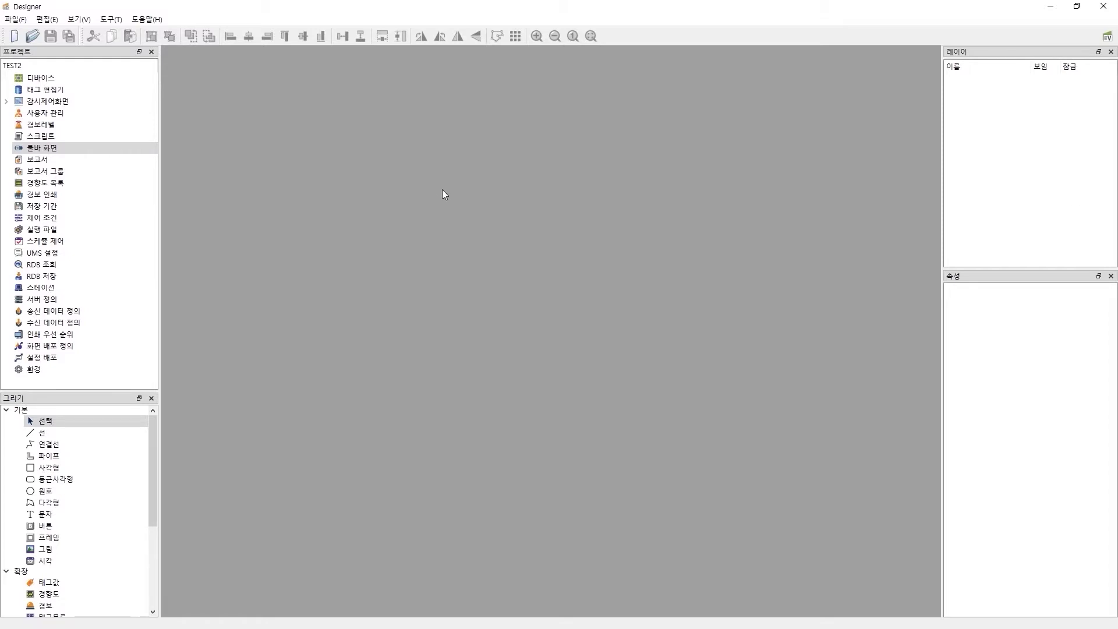
Step: Create a new screen file and set its screen size to 1916 wide by 70 high
{"action": "left_click", "coordinate": [15, 19]}
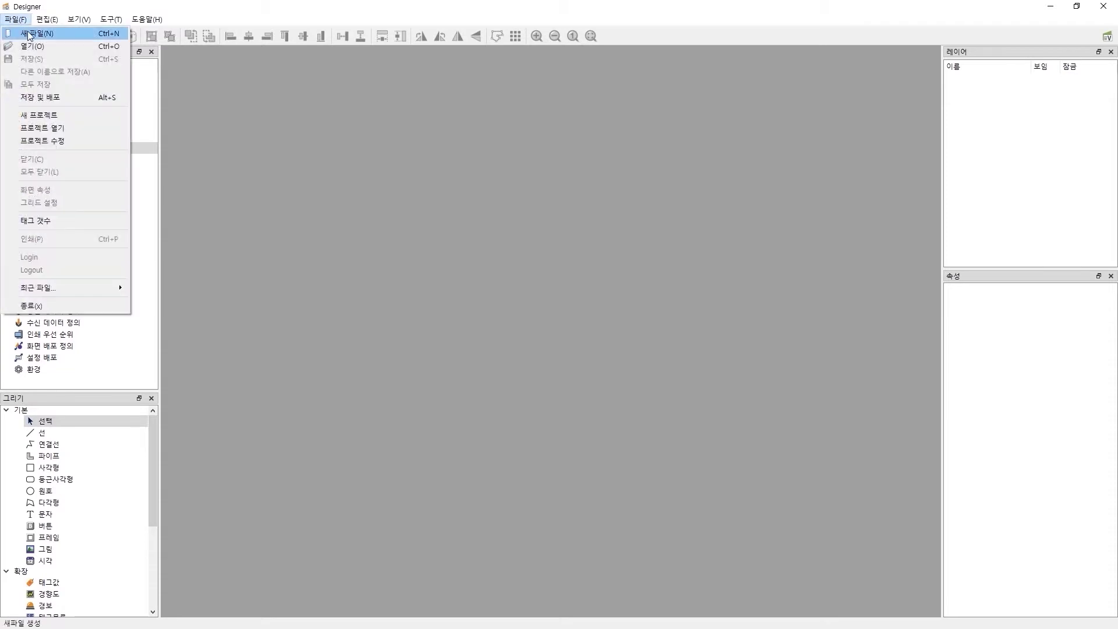
{"action": "left_click", "coordinate": [28, 33]}
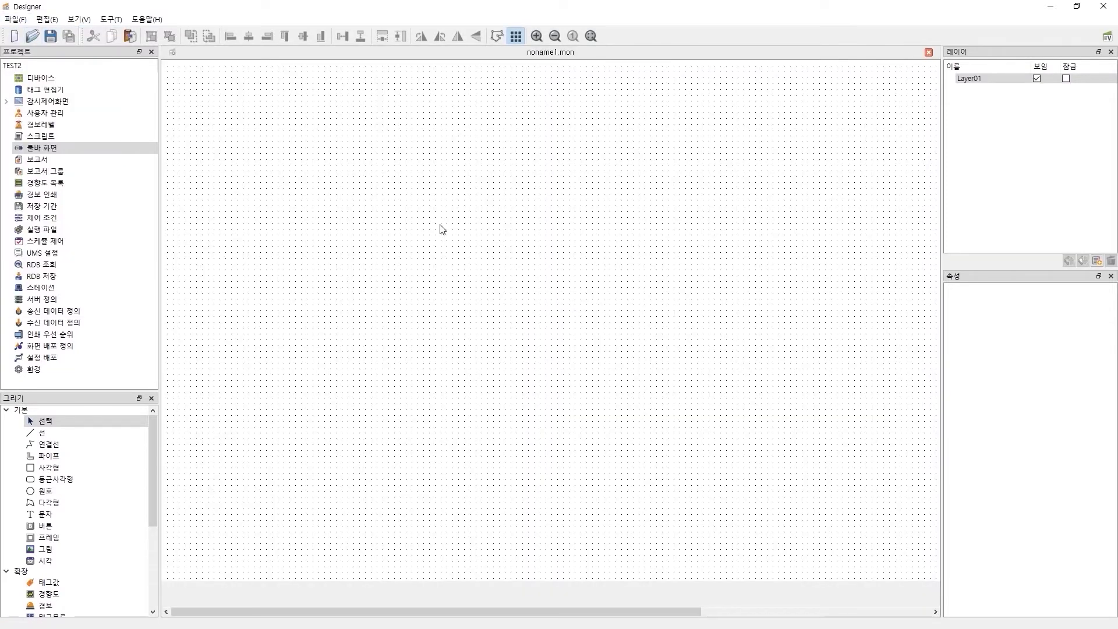
{"action": "left_click", "coordinate": [15, 20]}
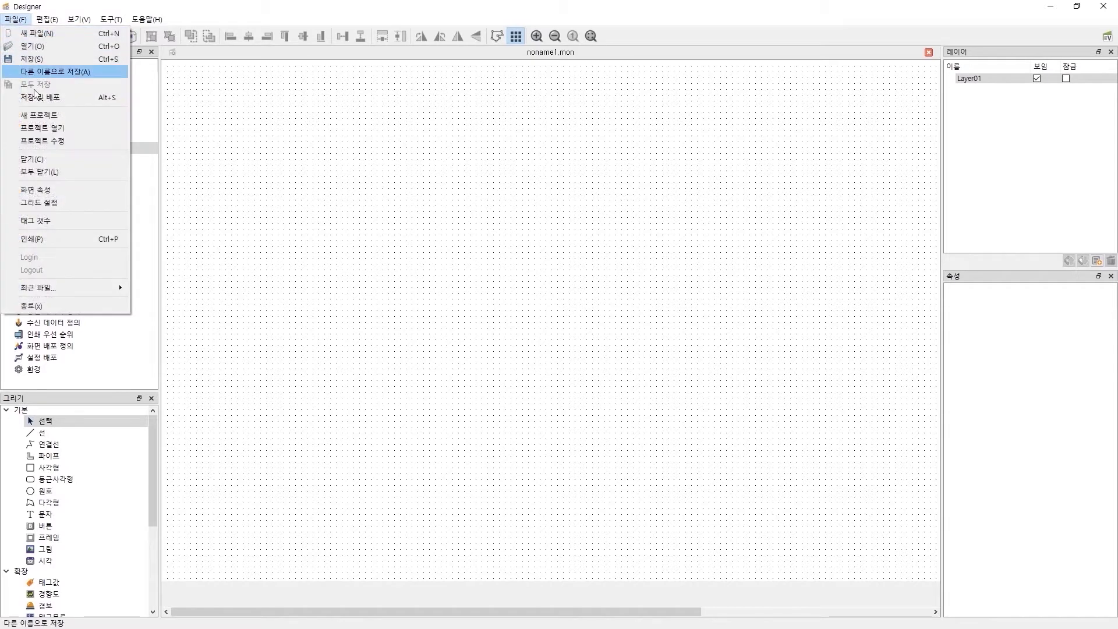
{"action": "left_click", "coordinate": [35, 190]}
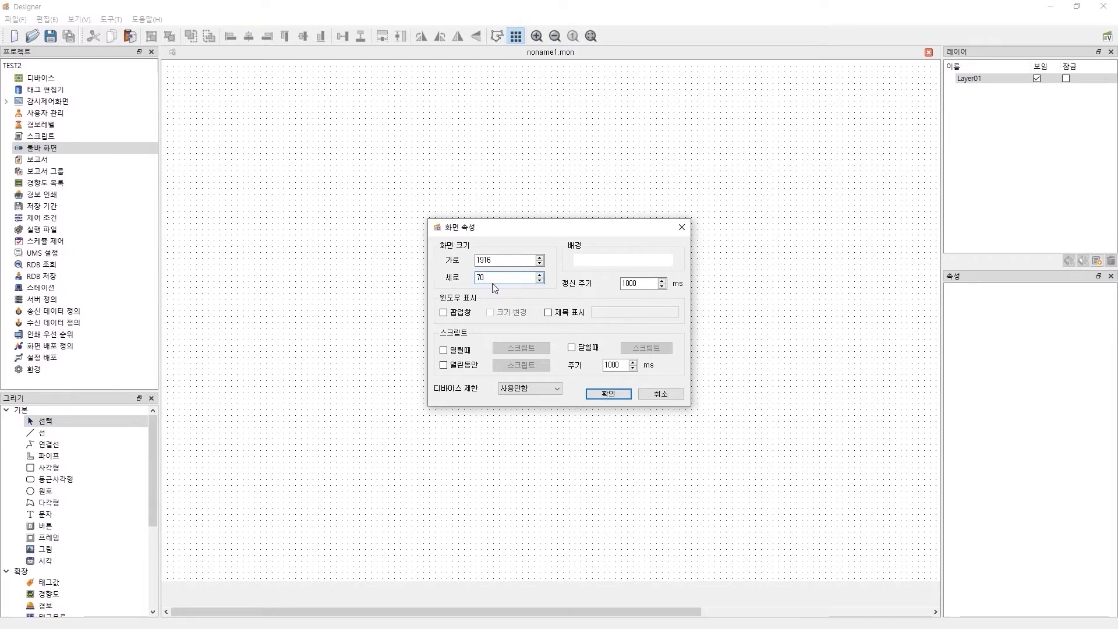
{"action": "left_click", "coordinate": [605, 394]}
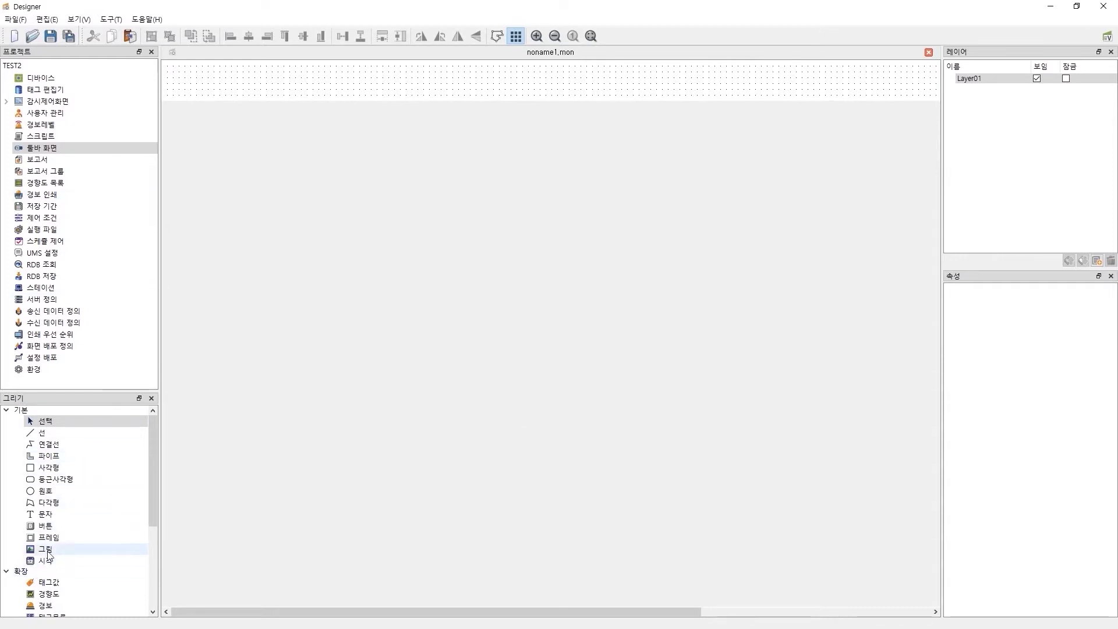
Step: Add a text object reading MENU1 near the left end of the canvas, at about X 40, Y 20
{"action": "left_click", "coordinate": [45, 514]}
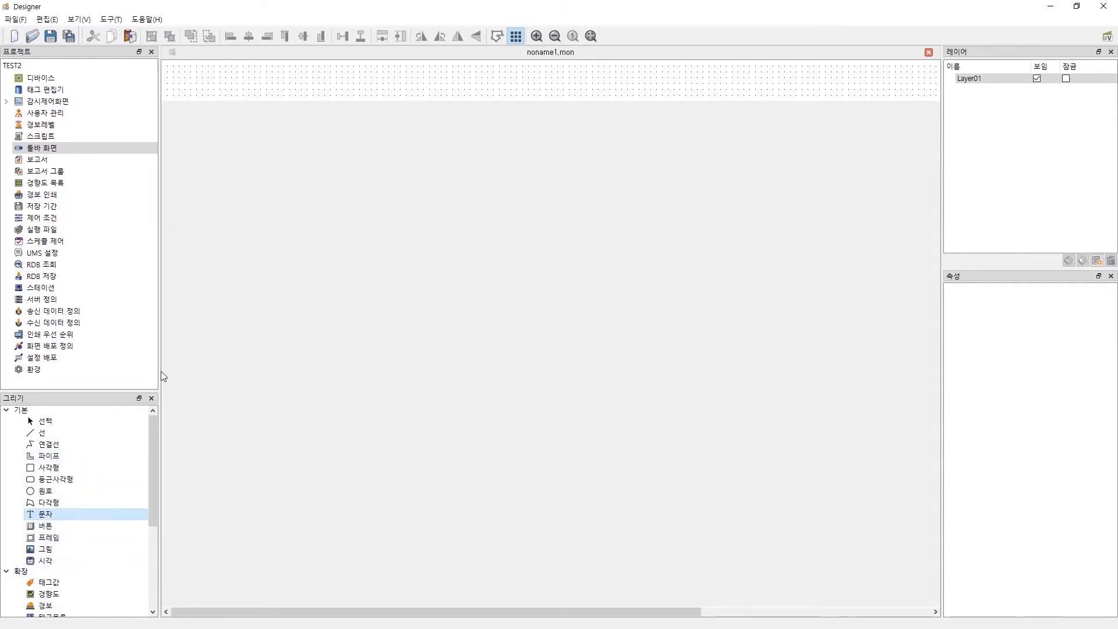
{"action": "left_click", "coordinate": [186, 72]}
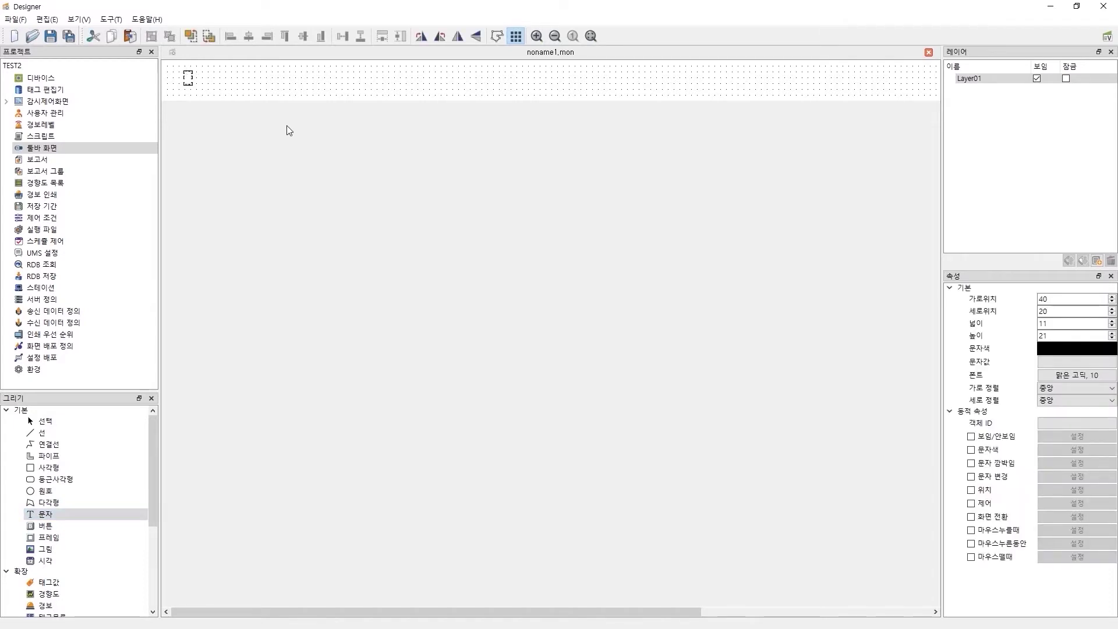
{"action": "type", "text": "MENU1"}
{"action": "key", "text": "Escape"}
Step: Set the MENU1 text's horizontal and vertical alignment to centre (중앙)
{"action": "left_click", "coordinate": [1058, 389]}
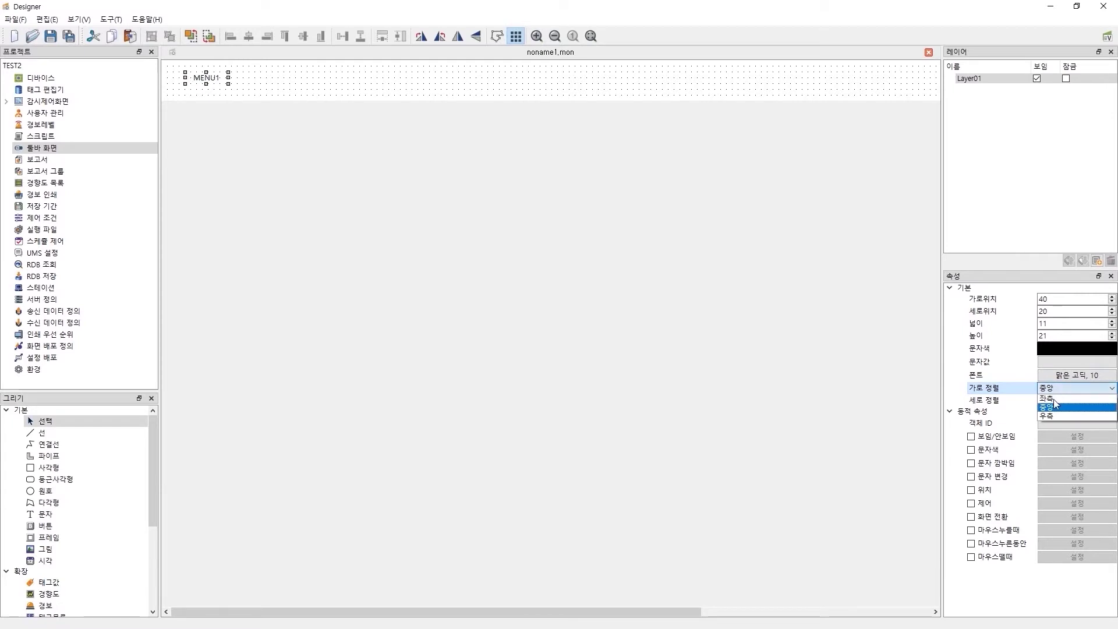
{"action": "left_click", "coordinate": [1065, 406]}
{"action": "left_click", "coordinate": [1068, 401]}
{"action": "left_click", "coordinate": [1056, 421]}
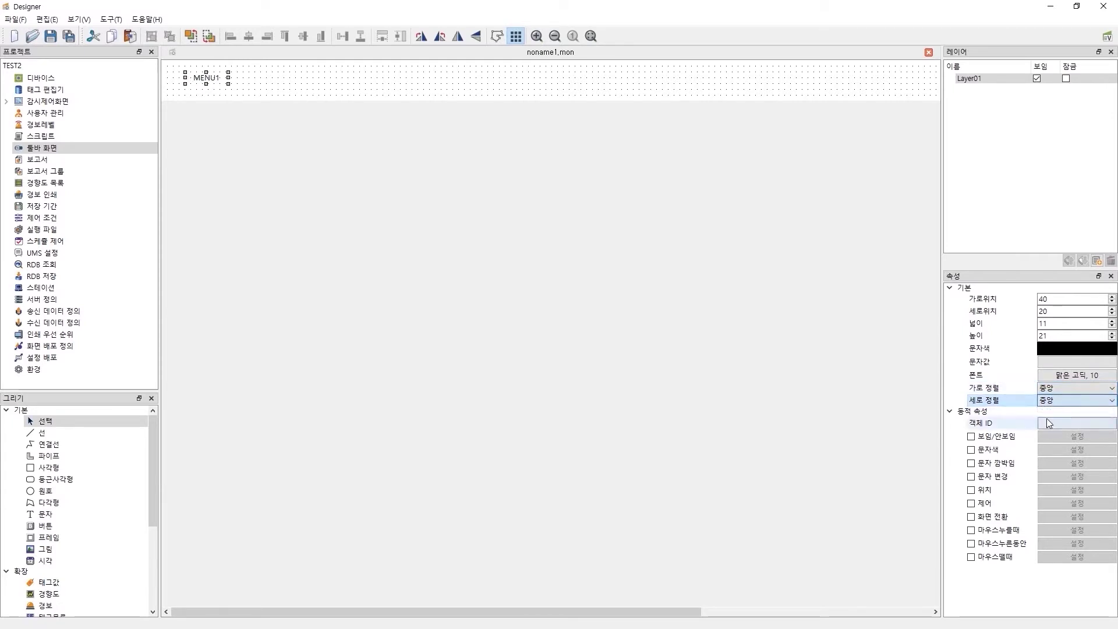
{"action": "left_click", "coordinate": [295, 96]}
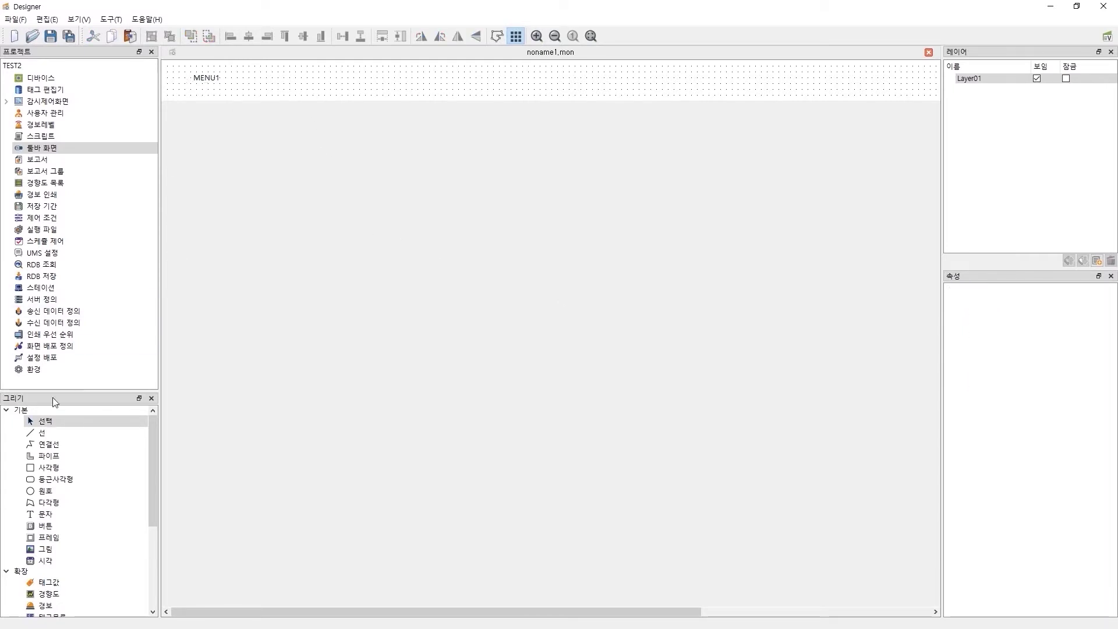
Step: Draw vertical separator lines on both sides of MENU1, and copy the label with a separator to about X 150, Y 20
{"action": "left_click", "coordinate": [42, 432]}
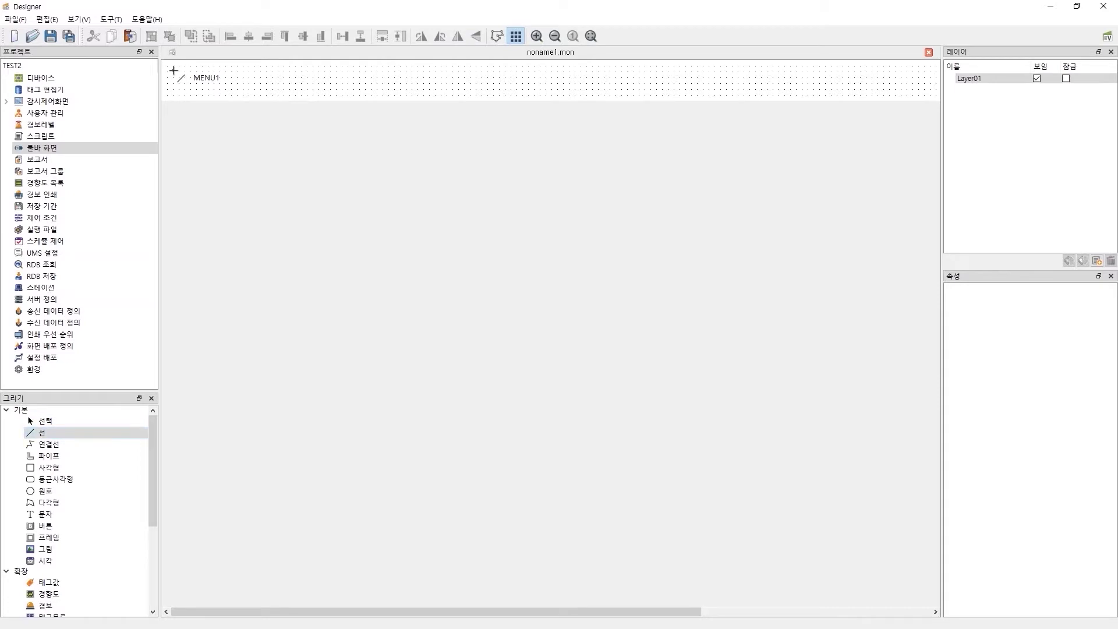
{"action": "left_click_drag", "start_coordinate": [174, 86], "coordinate": [274, 86]}
{"action": "left_click", "coordinate": [295, 111]}
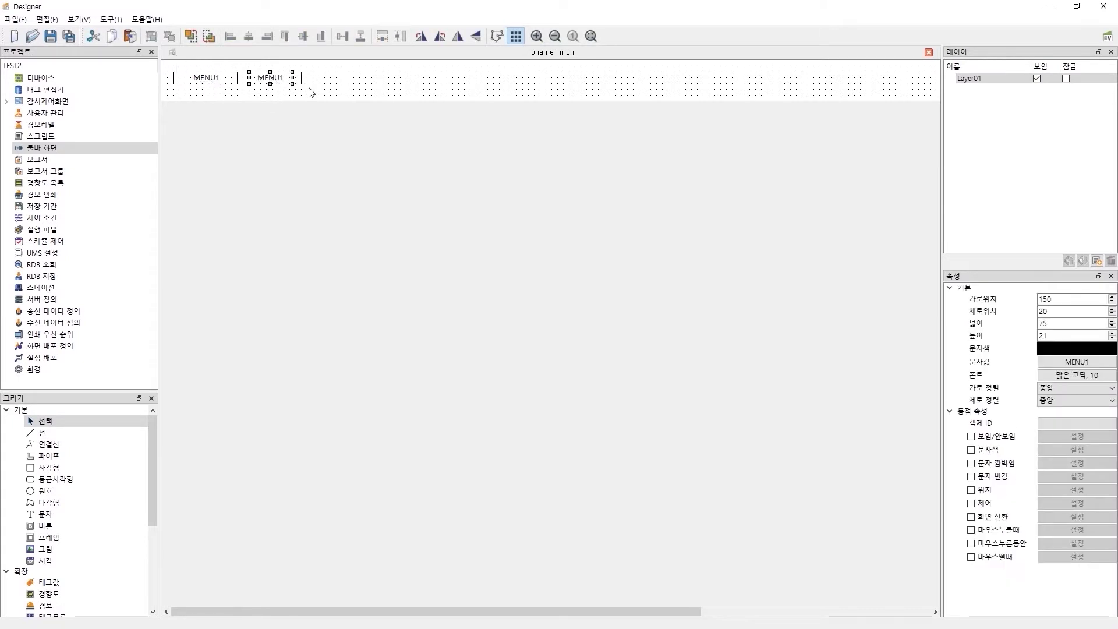
Step: Change the text of the copied label beside MENU1 to MENU2
{"action": "left_click", "coordinate": [1086, 363]}
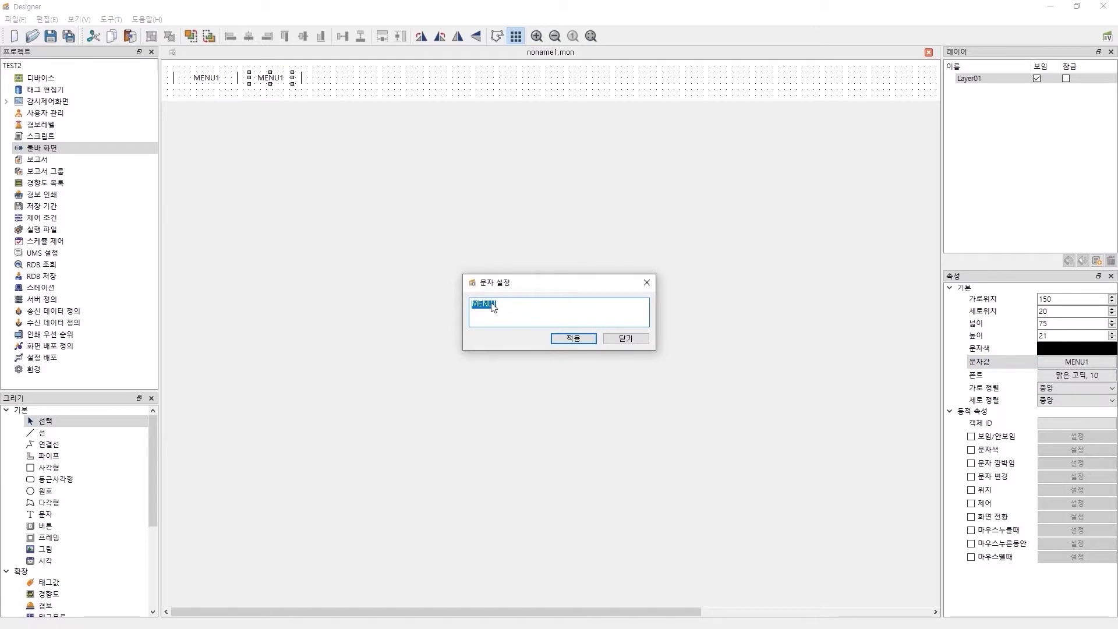
{"action": "left_click", "coordinate": [502, 307]}
{"action": "key", "text": "BackSpace"}
{"action": "type", "text": "2"}
{"action": "left_click", "coordinate": [570, 339]}
{"action": "left_click", "coordinate": [612, 337]}
Step: Duplicate the MENU2 label and its right separator, placing the copied label at about X 260, Y 20
{"action": "left_click_drag", "start_coordinate": [337, 95], "coordinate": [240, 52]}
{"action": "key", "text": "ctrl+v"}
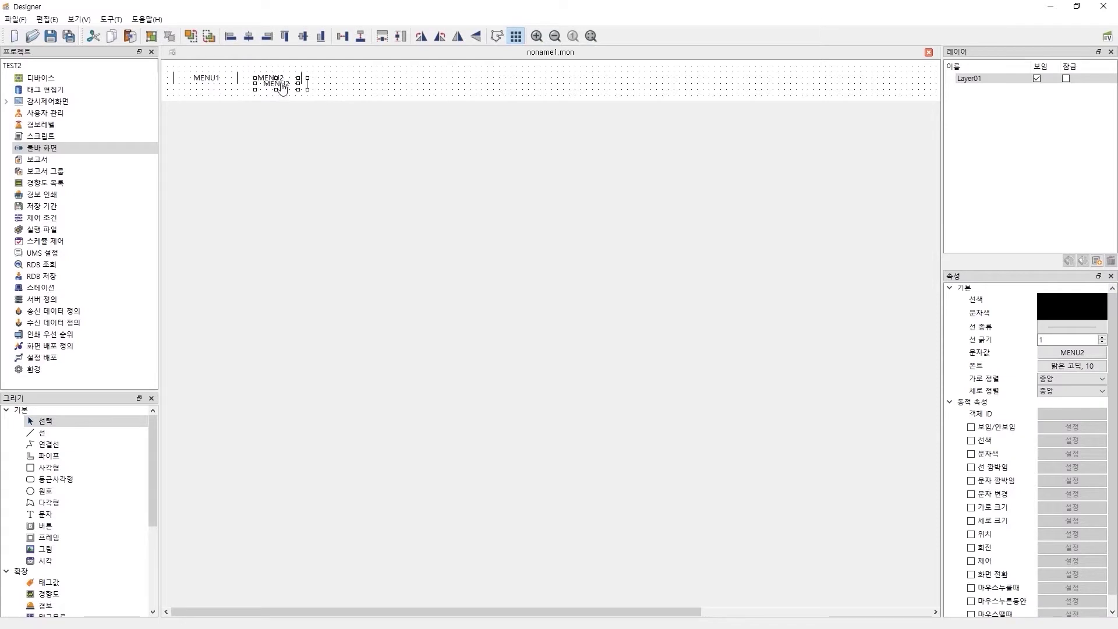
{"action": "left_click_drag", "start_coordinate": [280, 88], "coordinate": [338, 81]}
Step: Change the text of the third label in the row to REPORT
{"action": "left_click", "coordinate": [336, 81]}
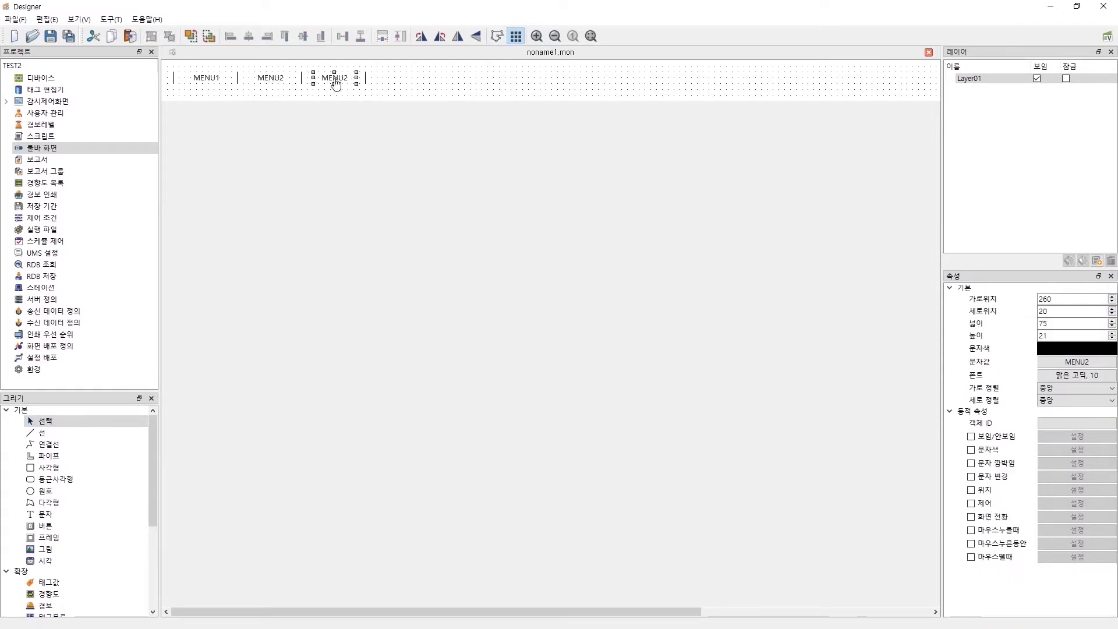
{"action": "left_click", "coordinate": [1075, 363]}
{"action": "type", "text": "REPORT"}
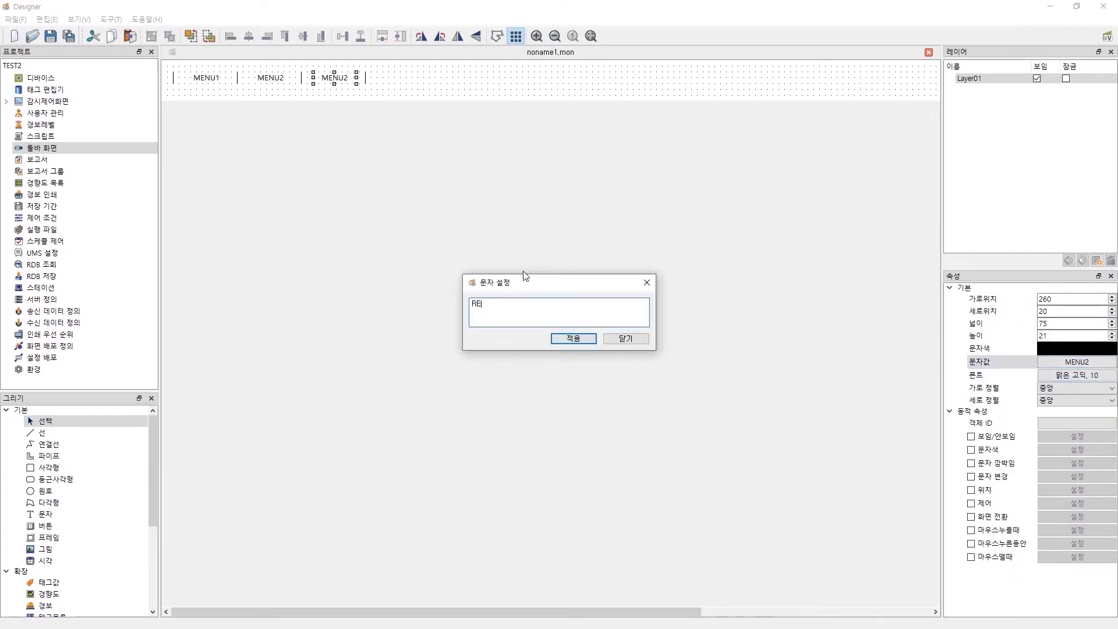
{"action": "left_click", "coordinate": [571, 340]}
{"action": "left_click", "coordinate": [624, 339]}
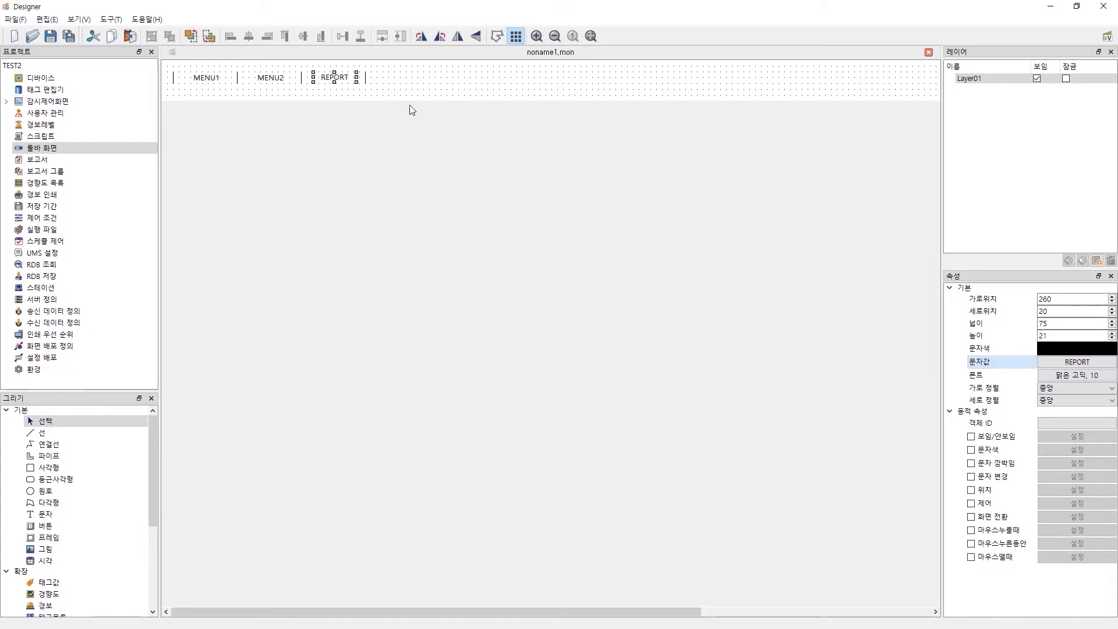
Step: Copy all three menu labels together with their separator lines
{"action": "left_click", "coordinate": [369, 92]}
{"action": "left_click_drag", "start_coordinate": [410, 107], "coordinate": [164, 62]}
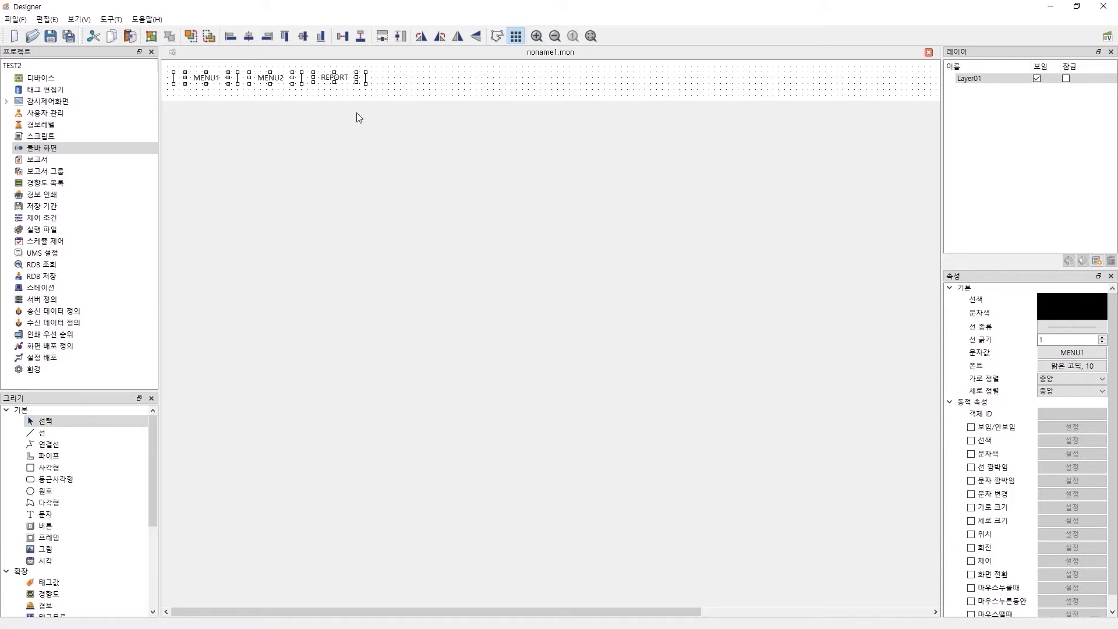
{"action": "left_click", "coordinate": [382, 99]}
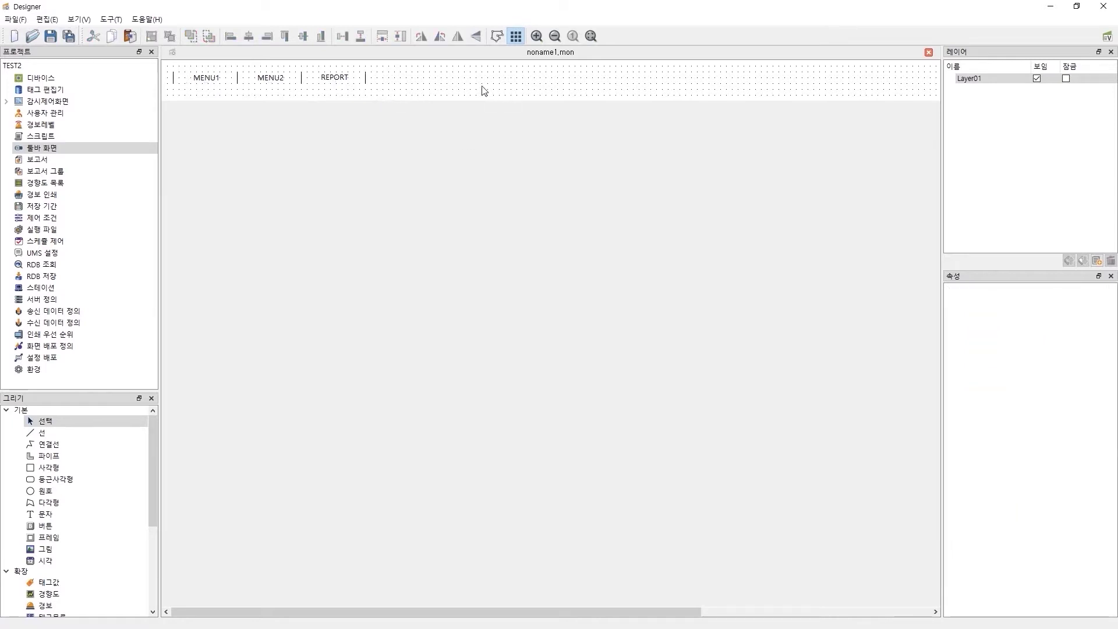
Step: Add a second layer and paste the copied labels and separators onto it at the same position
{"action": "left_click", "coordinate": [1097, 260]}
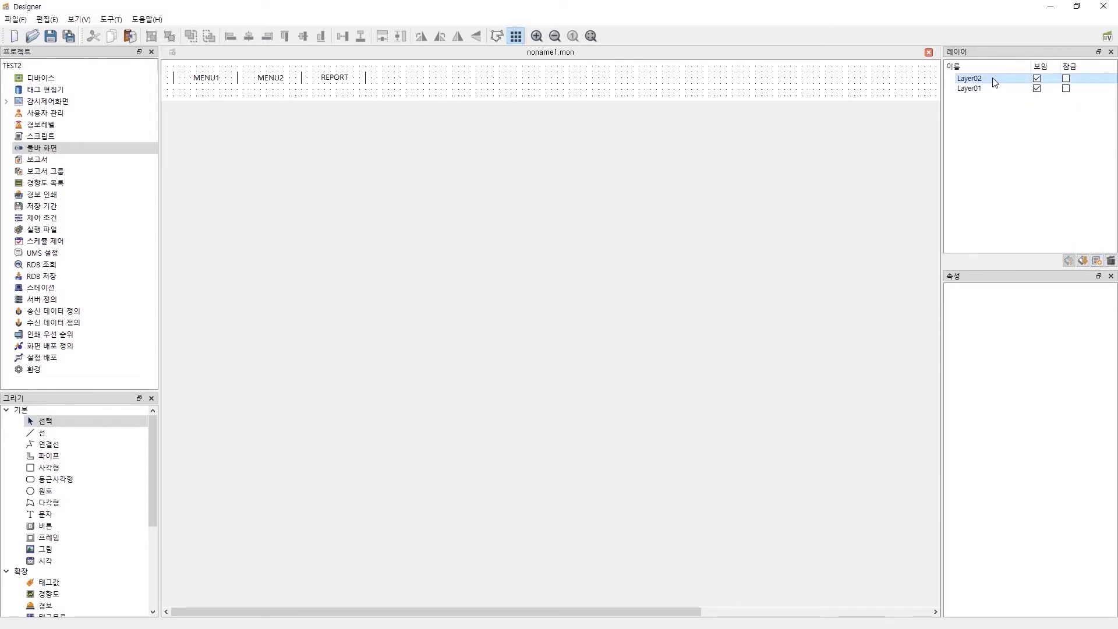
{"action": "left_click", "coordinate": [488, 82]}
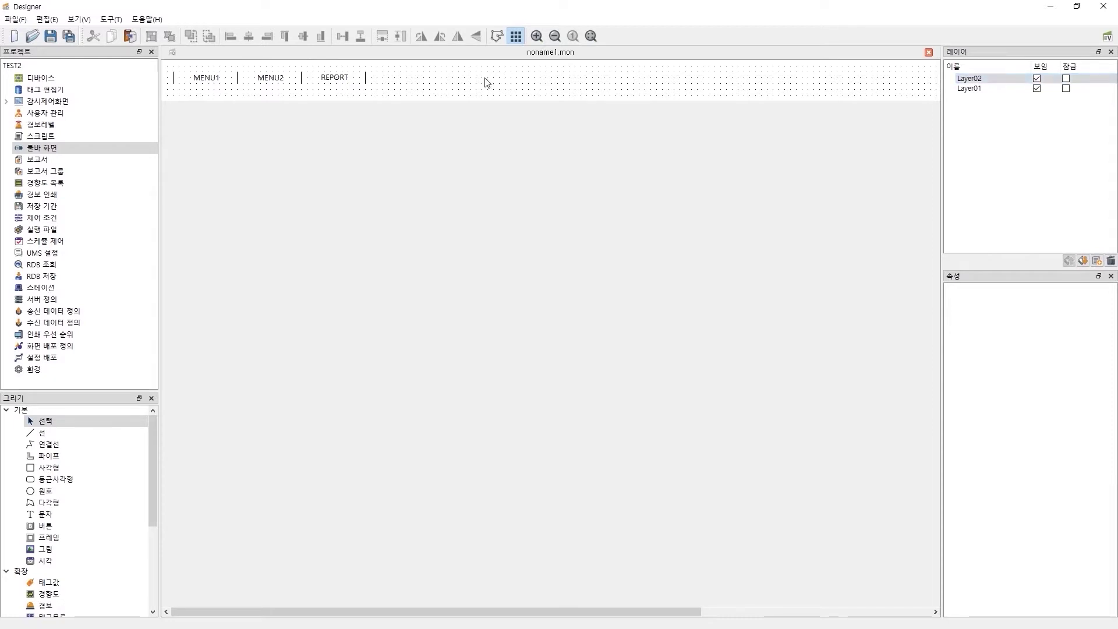
{"action": "right_click", "coordinate": [406, 89]}
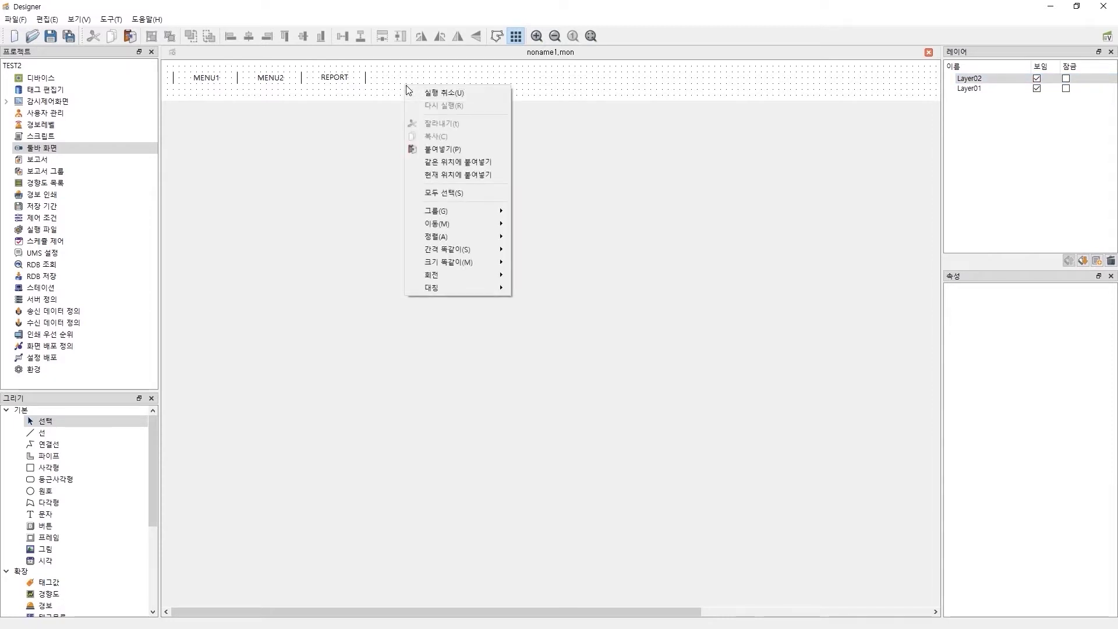
{"action": "left_click", "coordinate": [452, 167]}
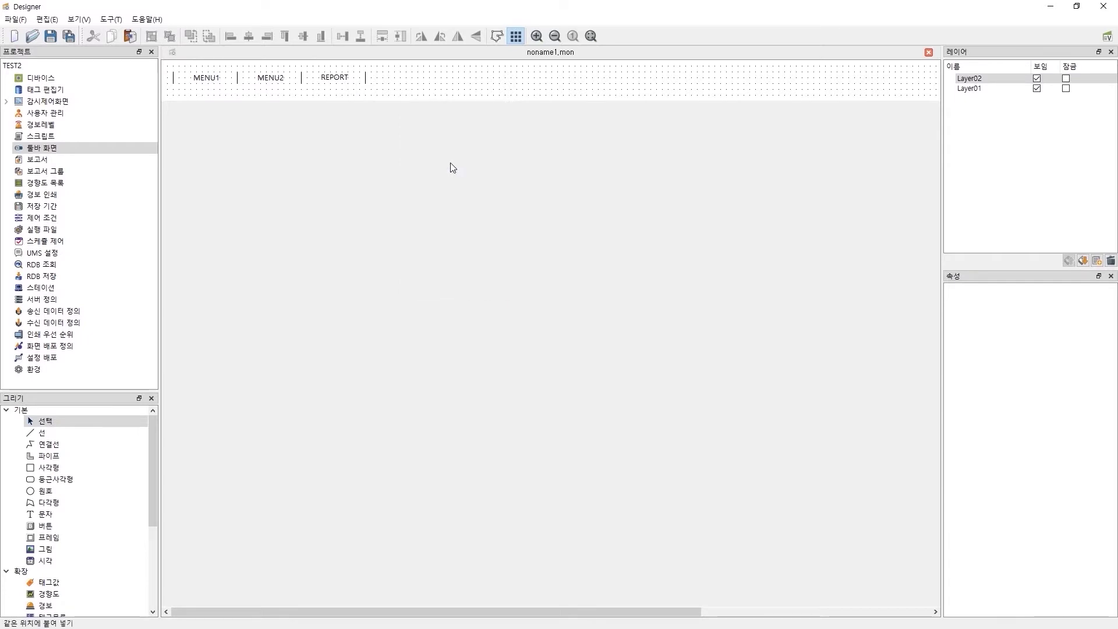
{"action": "left_click", "coordinate": [382, 93]}
Step: Try an ordinary offset paste of the menu labels and separators, and undo it
{"action": "left_click_drag", "start_coordinate": [429, 105], "coordinate": [166, 55]}
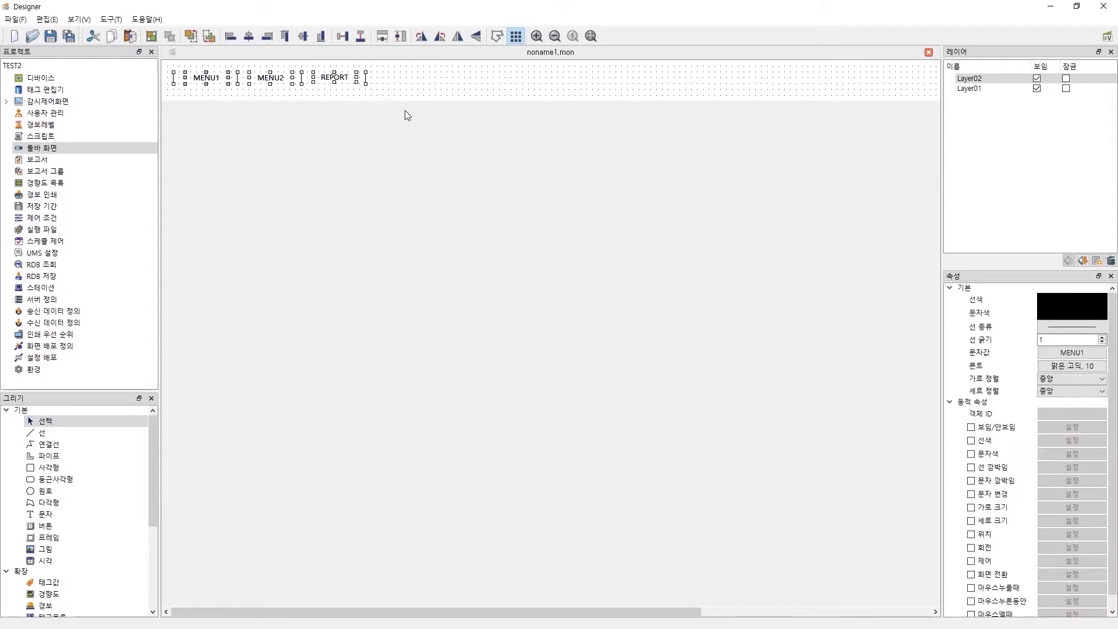
{"action": "key", "text": "ctrl+v"}
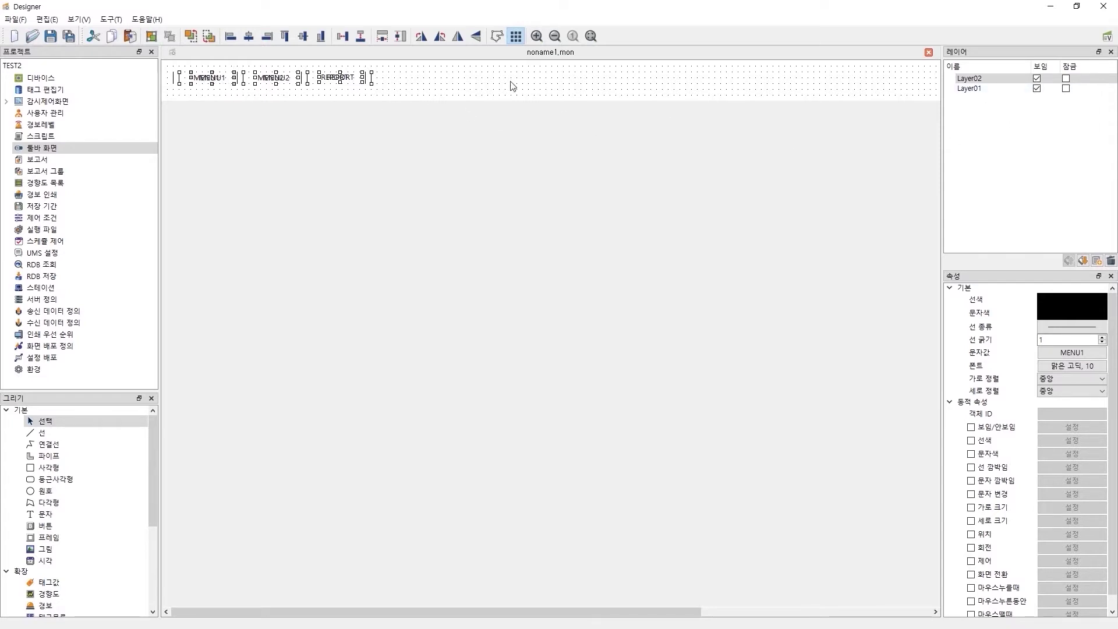
{"action": "key", "text": "ctrl+z"}
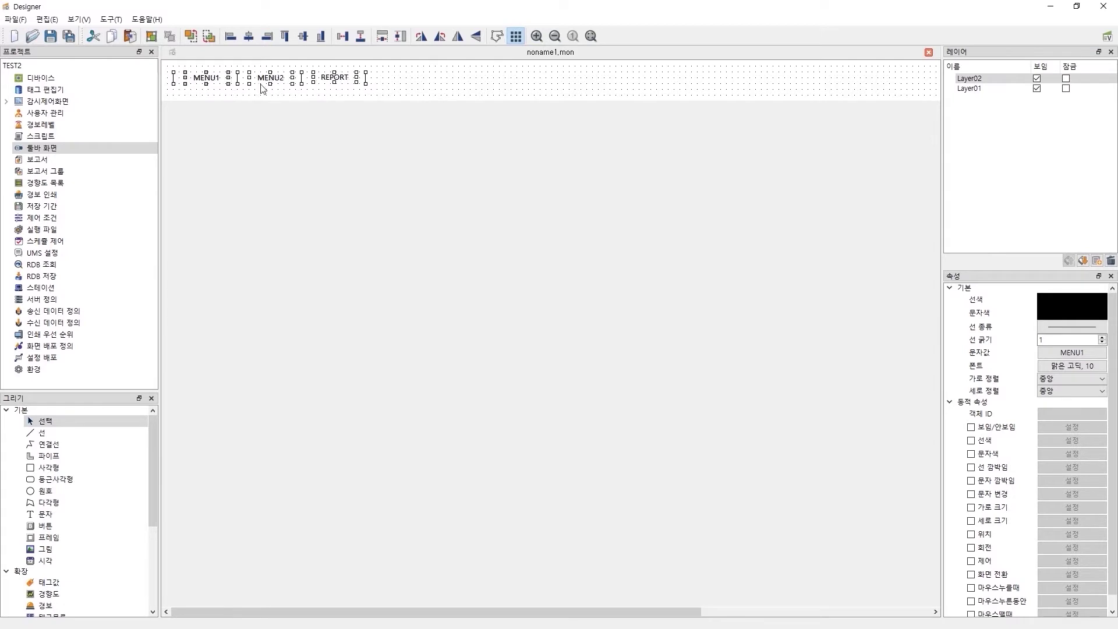
{"action": "left_click", "coordinate": [416, 96]}
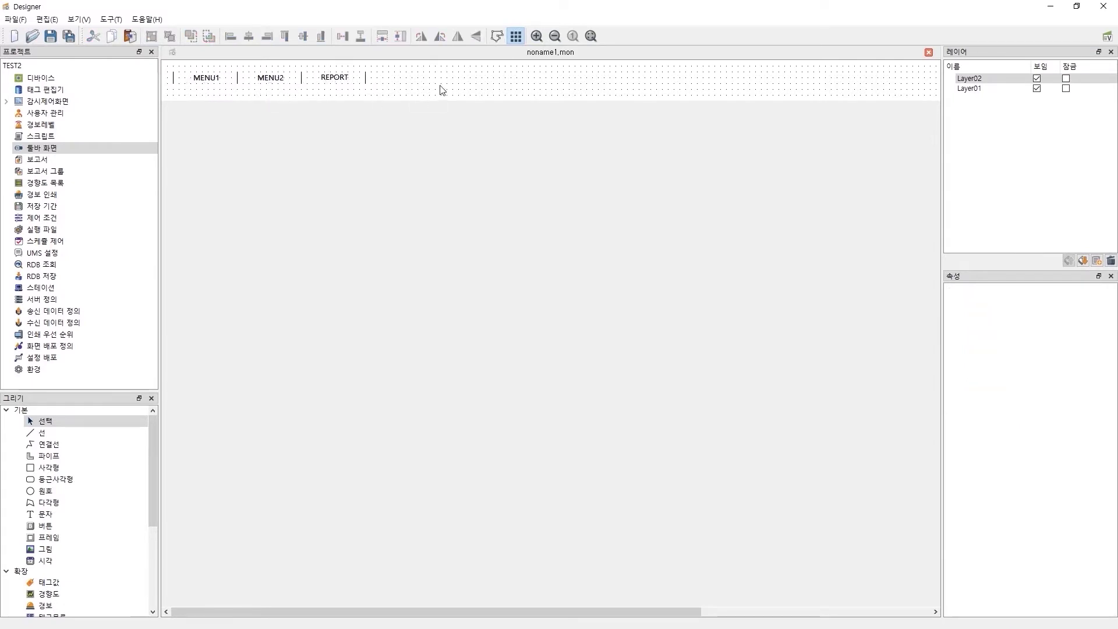
Step: On Layer01, place a copy of MENU1 and its two separators just below the original, with the label at about X 70, Y 40
{"action": "left_click", "coordinate": [989, 89]}
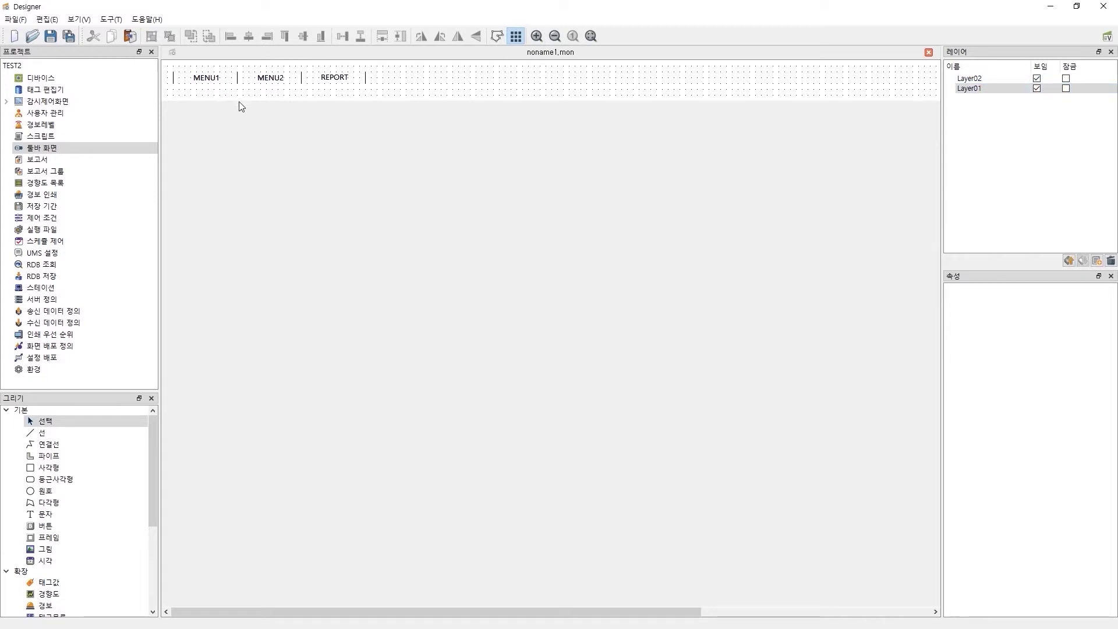
{"action": "left_click_drag", "start_coordinate": [264, 97], "coordinate": [226, 92]}
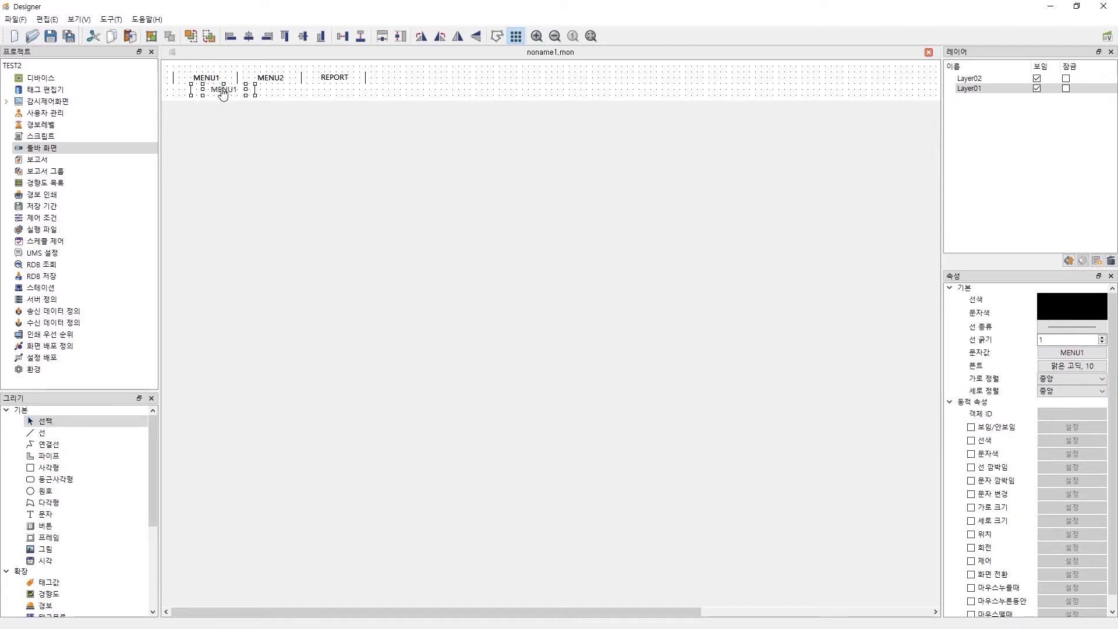
{"action": "left_click", "coordinate": [285, 91]}
Step: Change the text of the copied label below MENU1 to Screen1
{"action": "left_click", "coordinate": [226, 94]}
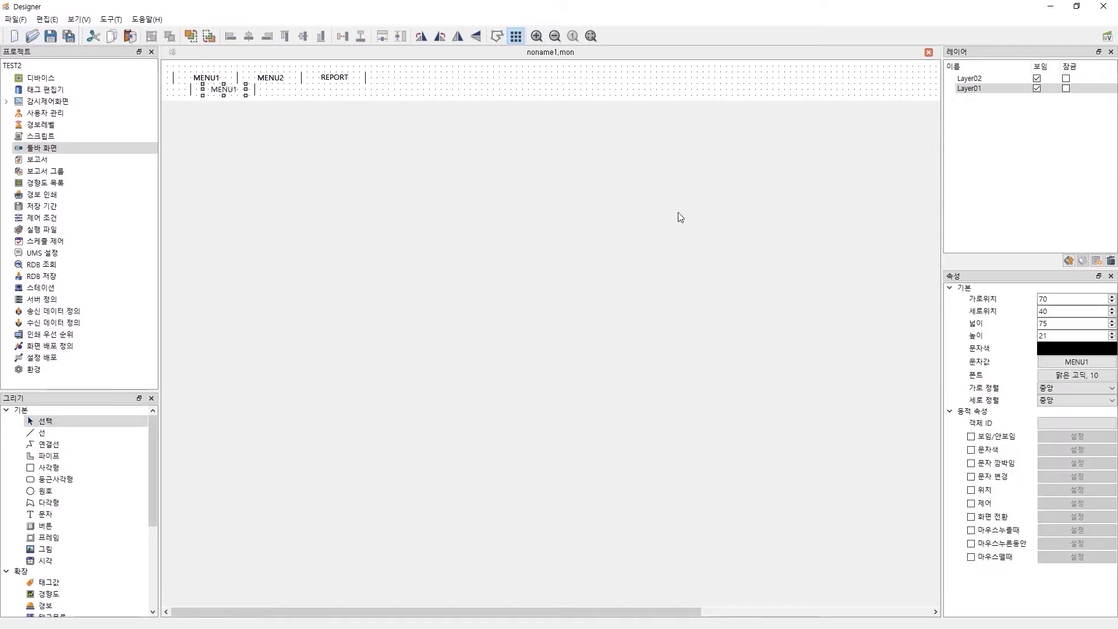
{"action": "left_click", "coordinate": [1057, 362]}
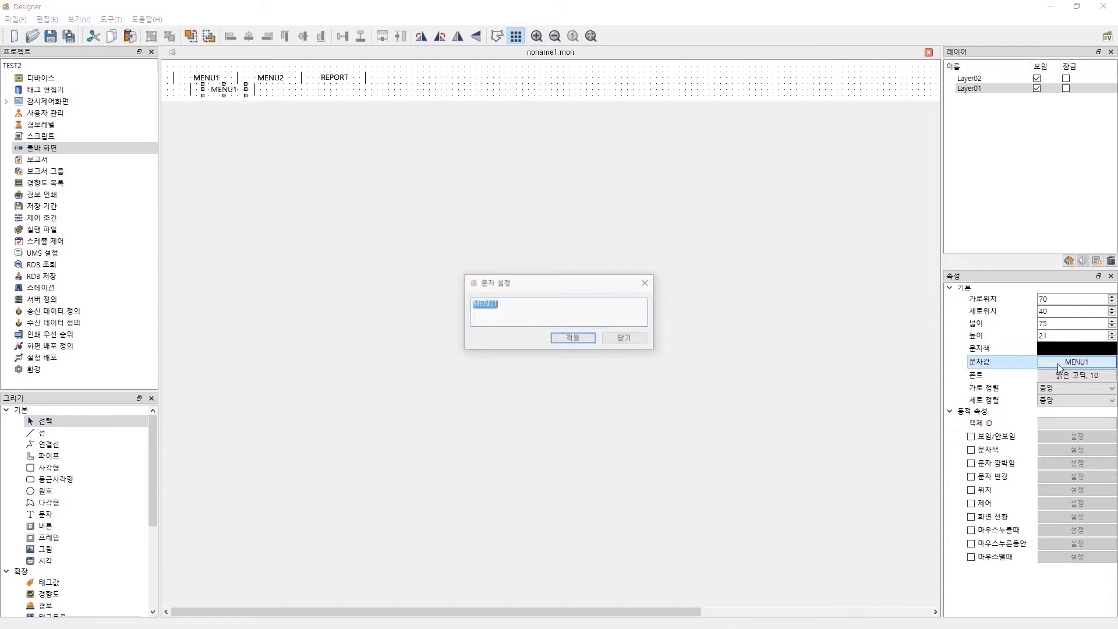
{"action": "left_click", "coordinate": [506, 306]}
{"action": "double_click", "coordinate": [507, 307]}
{"action": "type", "text": "Screen1"}
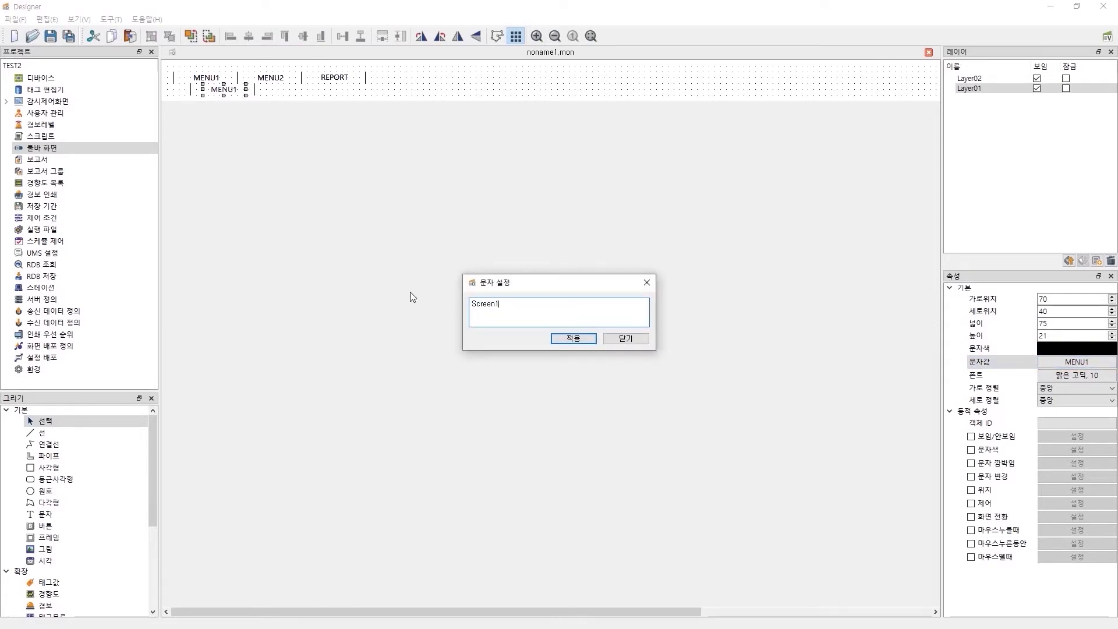
{"action": "left_click", "coordinate": [593, 339]}
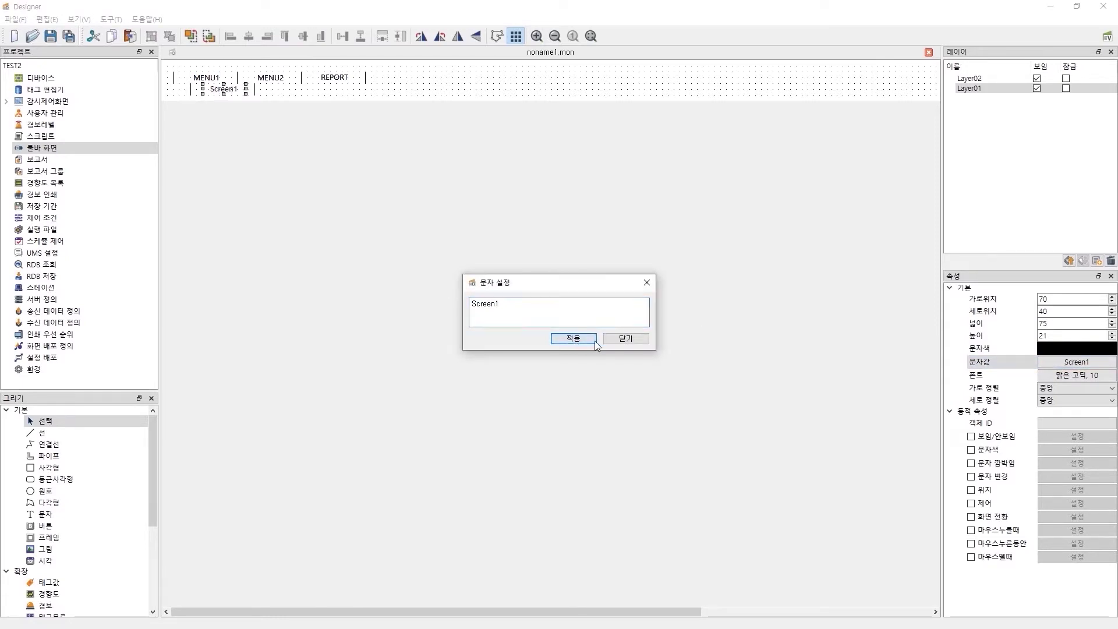
{"action": "left_click", "coordinate": [627, 338]}
{"action": "left_click", "coordinate": [402, 101]}
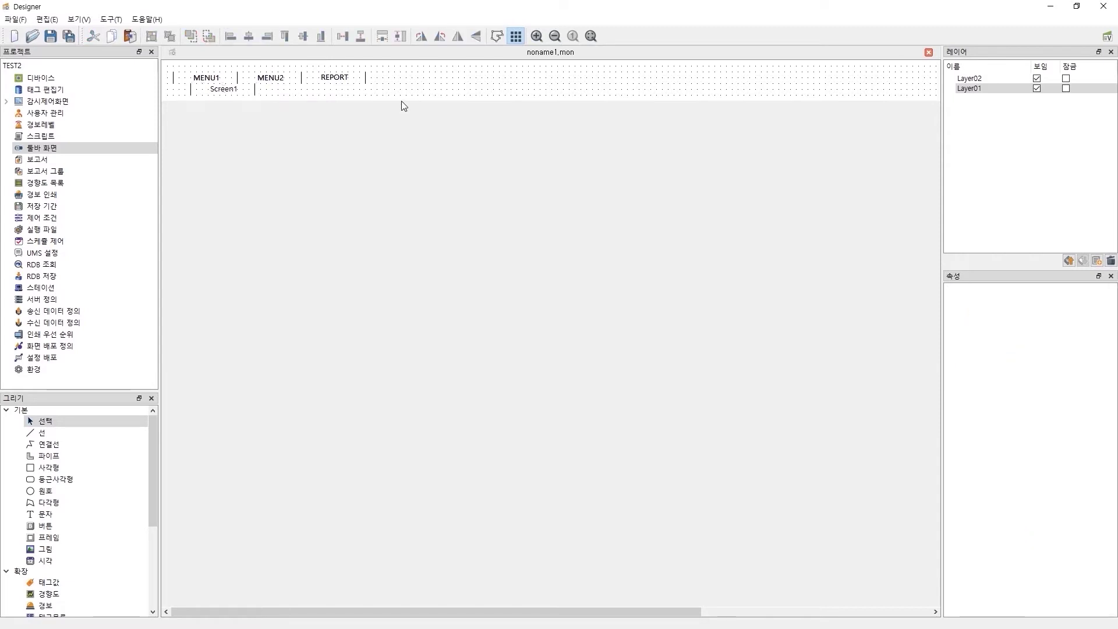
Step: Move the MENU1, MENU2 and REPORT row with its separators up one grid step on both layers, keeping the Screen1 row in place
{"action": "left_click_drag", "start_coordinate": [401, 100], "coordinate": [125, 30]}
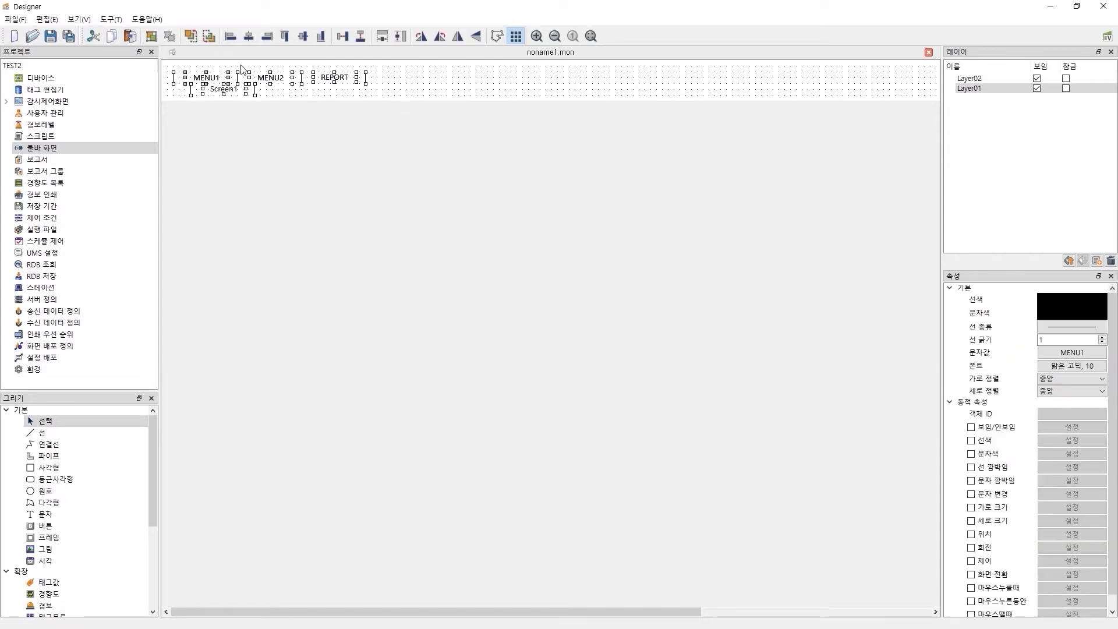
{"action": "left_click_drag", "start_coordinate": [288, 95], "coordinate": [174, 75]}
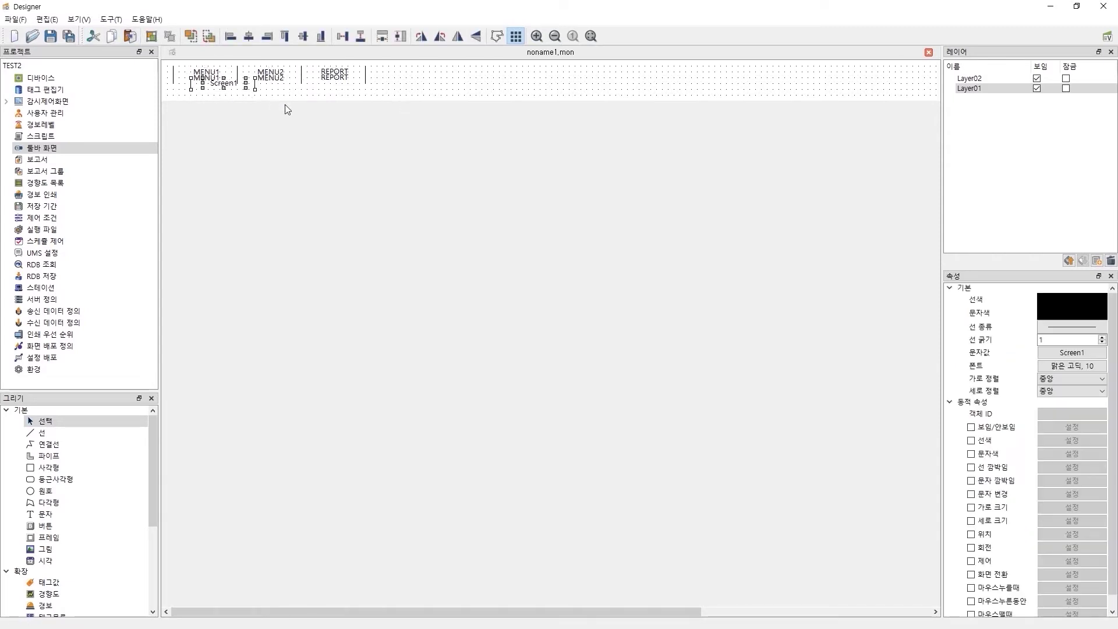
{"action": "left_click", "coordinate": [318, 95]}
{"action": "left_click", "coordinate": [985, 79]}
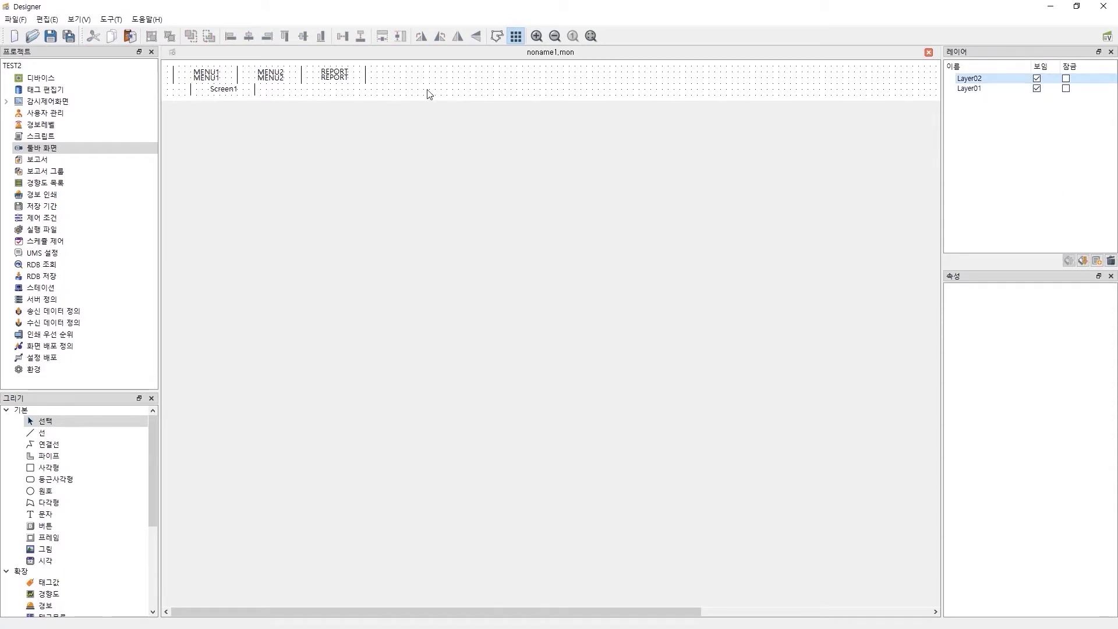
{"action": "left_click_drag", "start_coordinate": [429, 94], "coordinate": [163, 59]}
{"action": "left_click", "coordinate": [347, 105]}
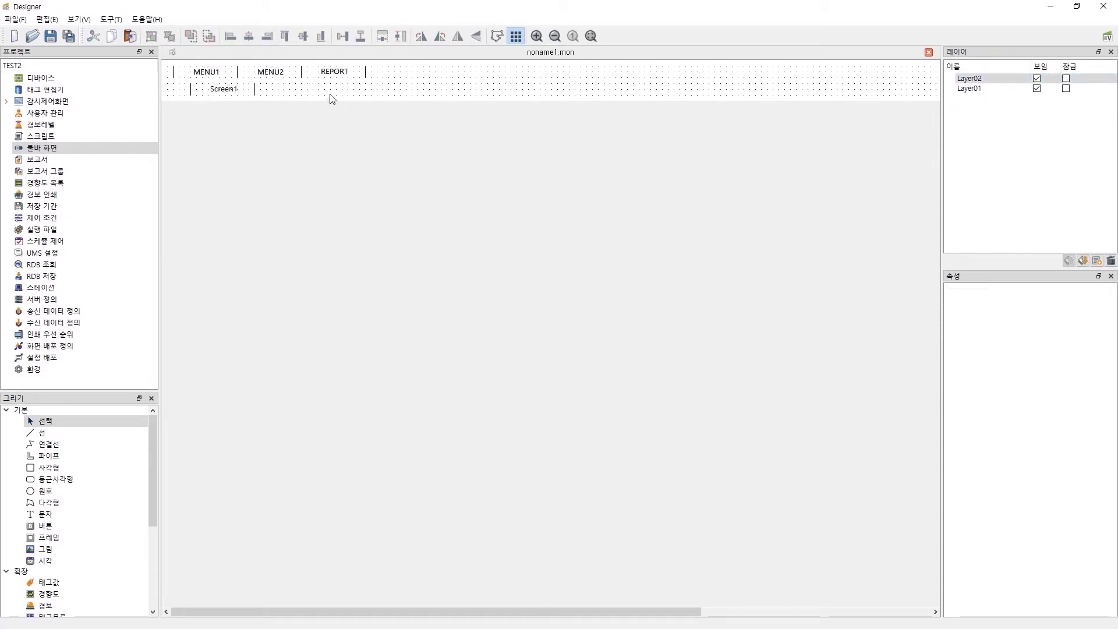
Step: On Layer01, place a copy of the Screen1 label and its separator beside the original, with the label at X 180, Y 40
{"action": "left_click", "coordinate": [997, 89]}
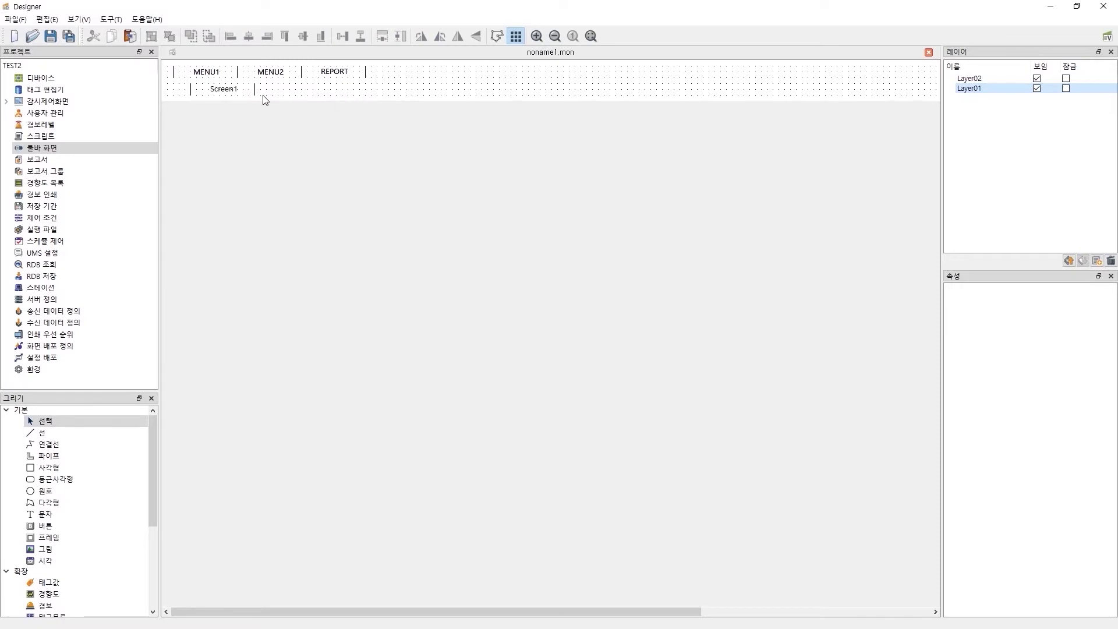
{"action": "left_click_drag", "start_coordinate": [263, 96], "coordinate": [160, 80]}
{"action": "left_click", "coordinate": [293, 100]}
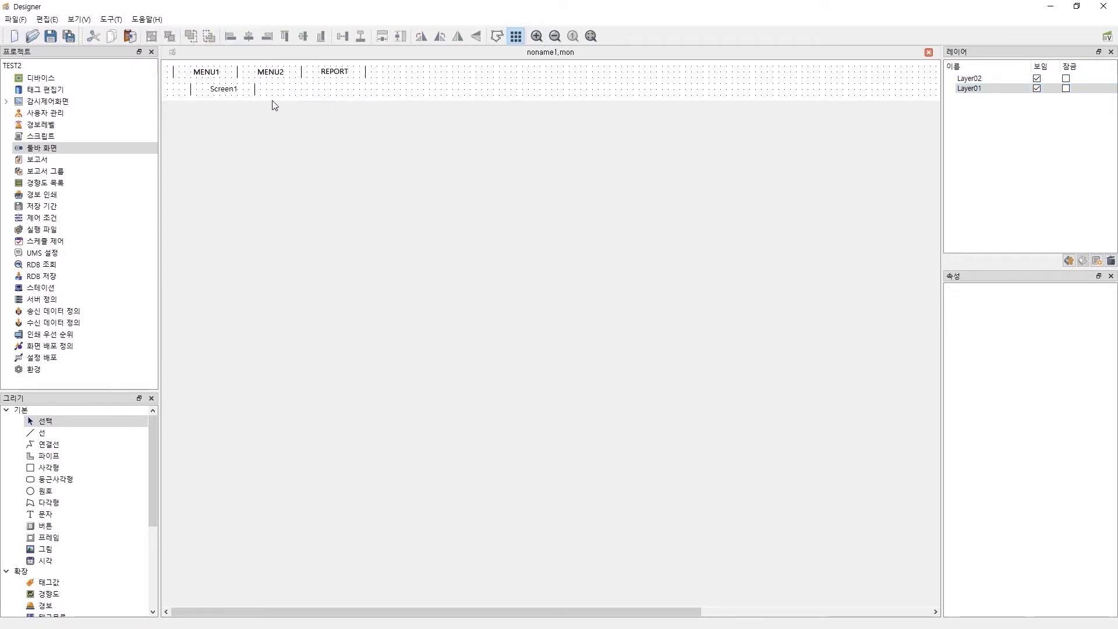
{"action": "mouse_move", "coordinate": [273, 105]}
{"action": "left_mouse_down"}
{"action": "mouse_move", "coordinate": [195, 80]}
{"action": "mouse_move", "coordinate": [235, 100]}
{"action": "mouse_move", "coordinate": [292, 92]}
{"action": "left_mouse_up"}
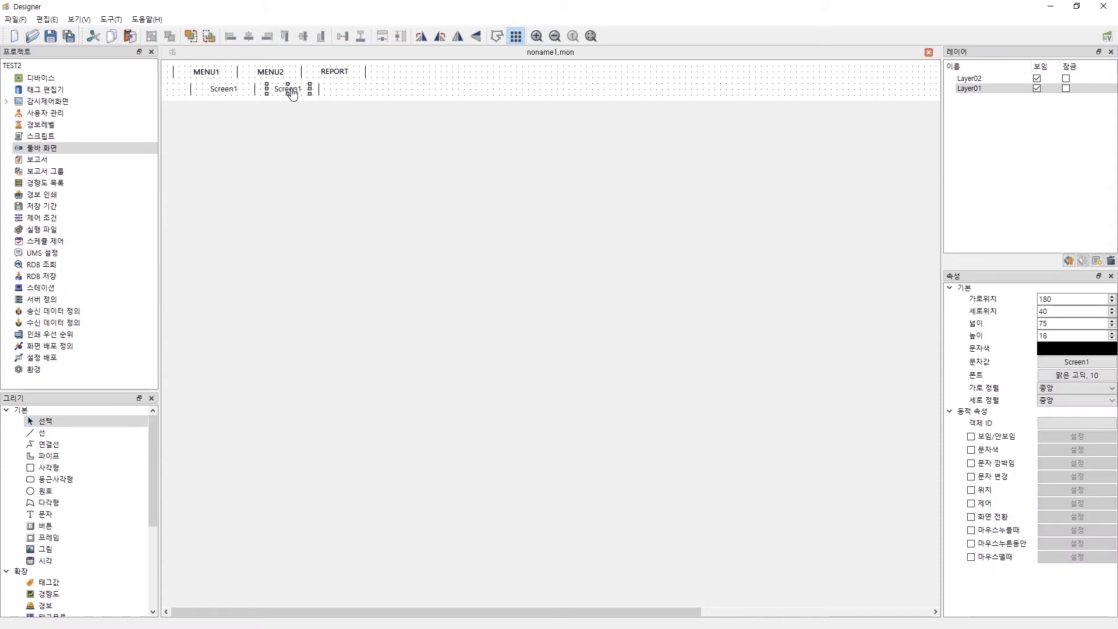
Step: Change the text of the copied label beside Screen1 to Screen2
{"action": "left_click", "coordinate": [1087, 365]}
{"action": "left_click", "coordinate": [496, 304]}
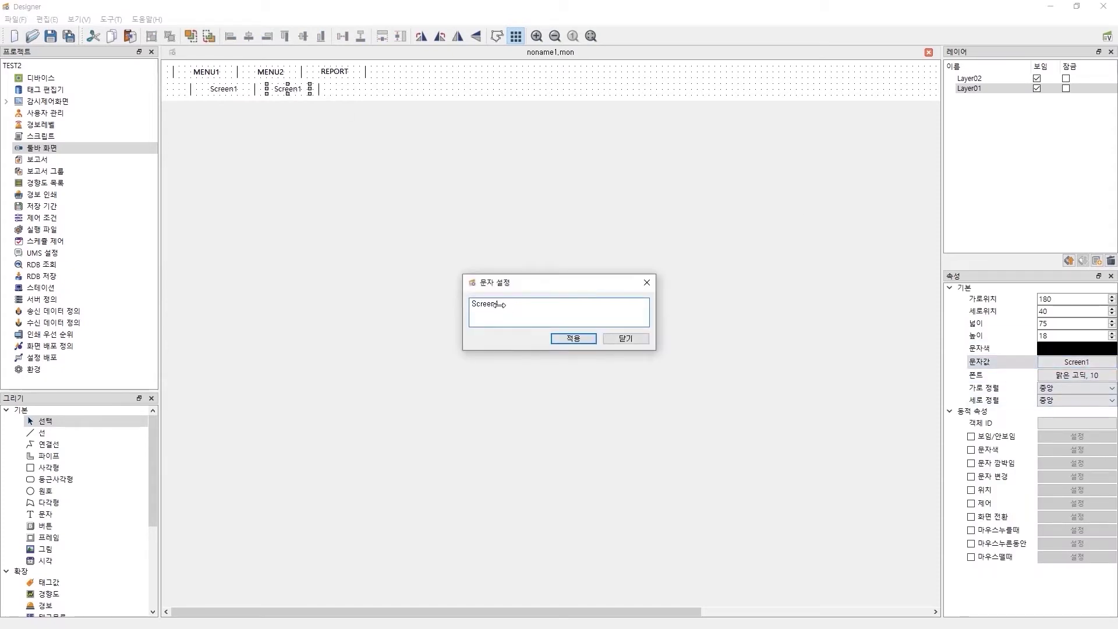
{"action": "key", "text": "BackSpace"}
{"action": "type", "text": "2"}
{"action": "left_click", "coordinate": [574, 339]}
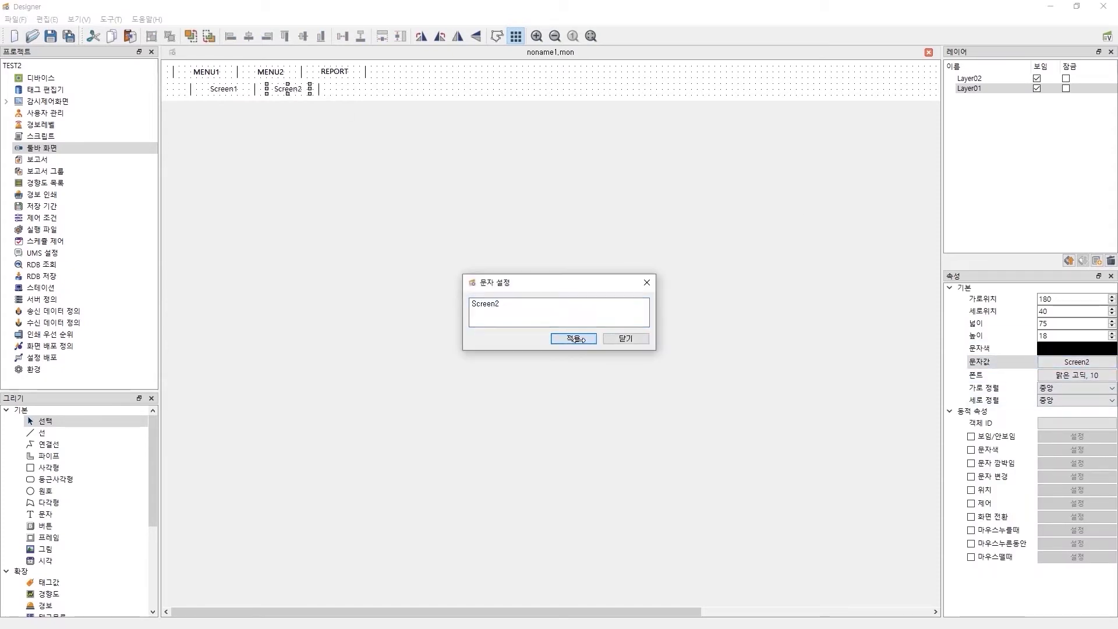
{"action": "left_click", "coordinate": [622, 338]}
{"action": "left_click", "coordinate": [386, 95]}
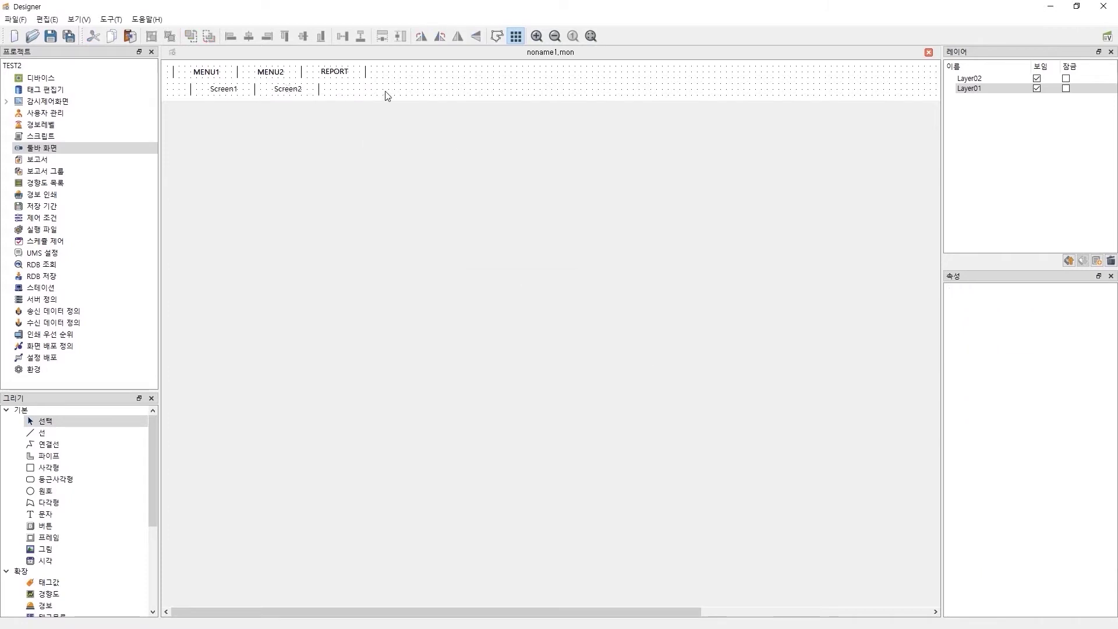
{"action": "left_click", "coordinate": [1037, 89]}
{"action": "left_click", "coordinate": [997, 79]}
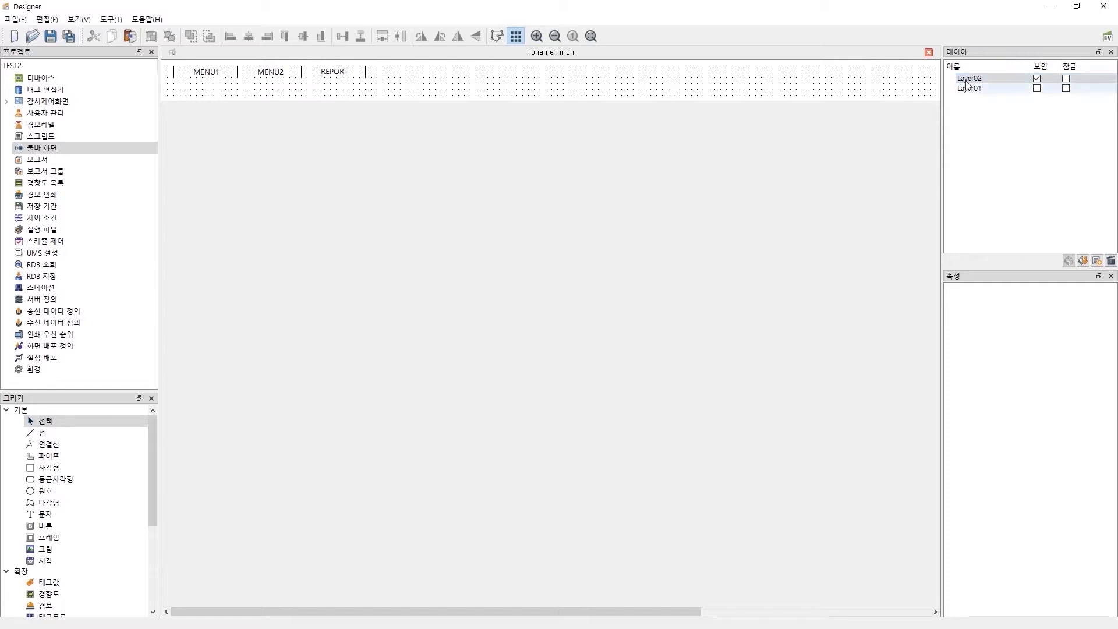
{"action": "left_click", "coordinate": [1037, 88]}
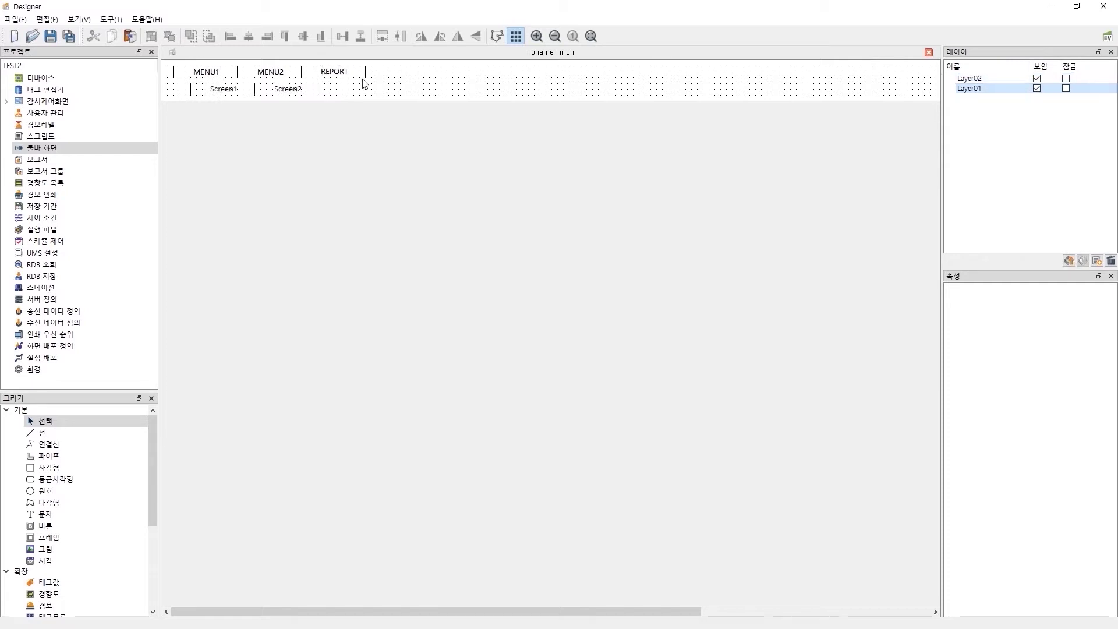
Step: Copy the Screen1 and Screen2 row to Layer02 with Layer01 hidden, and shift it below MENU2 so the first label sits at X 170, Y 40
{"action": "left_click_drag", "start_coordinate": [376, 109], "coordinate": [159, 78]}
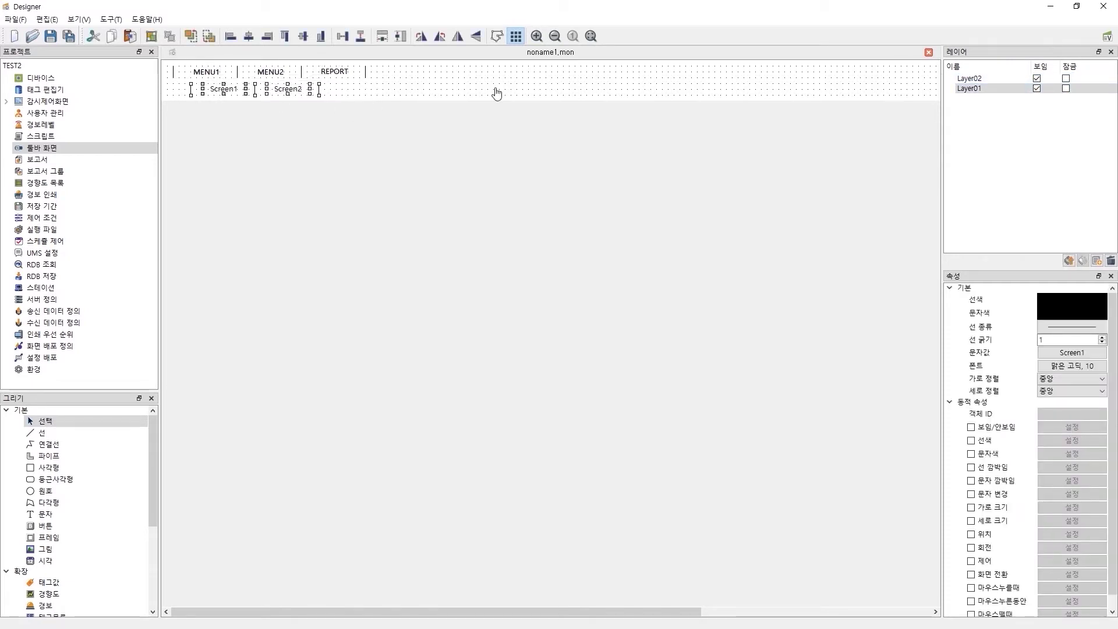
{"action": "left_click", "coordinate": [984, 82]}
{"action": "left_click", "coordinate": [1038, 89]}
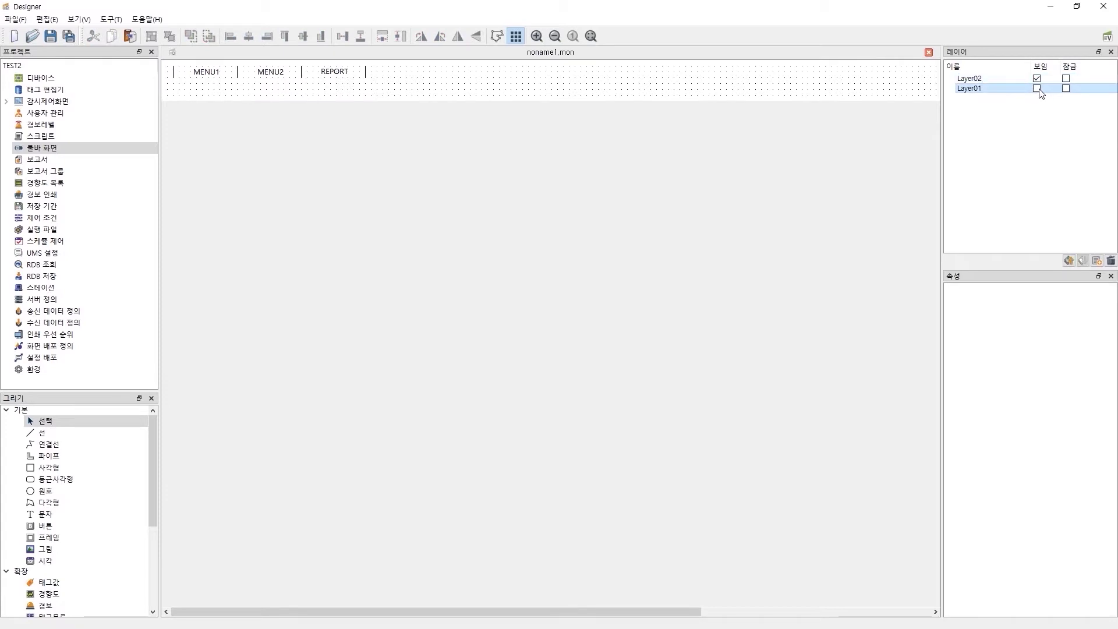
{"action": "left_click", "coordinate": [1043, 79]}
{"action": "right_click", "coordinate": [278, 92]}
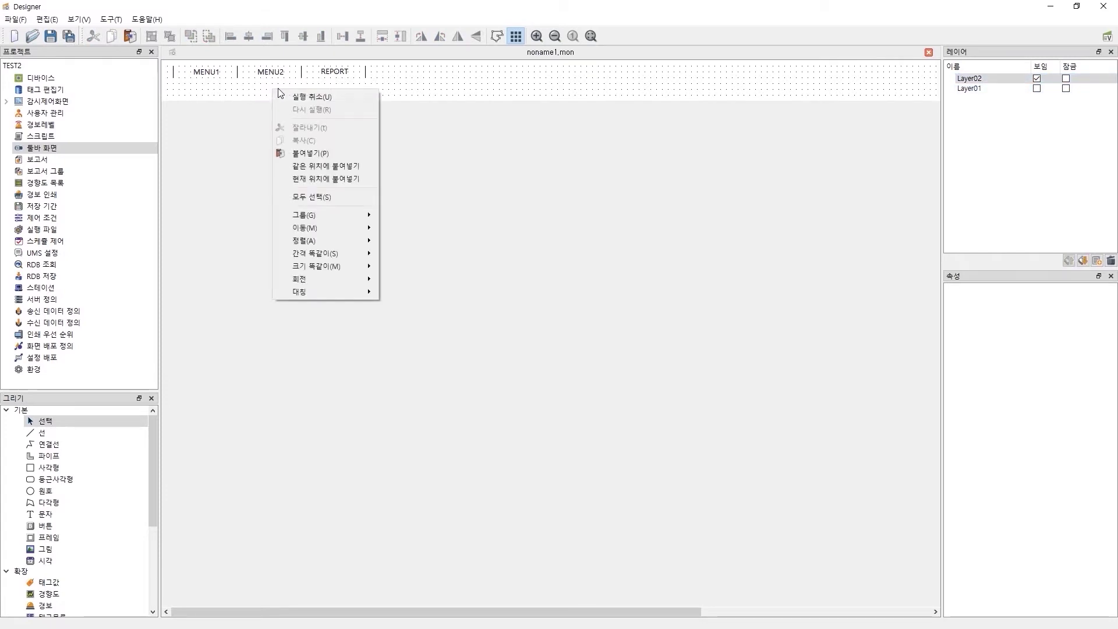
{"action": "left_click", "coordinate": [307, 166]}
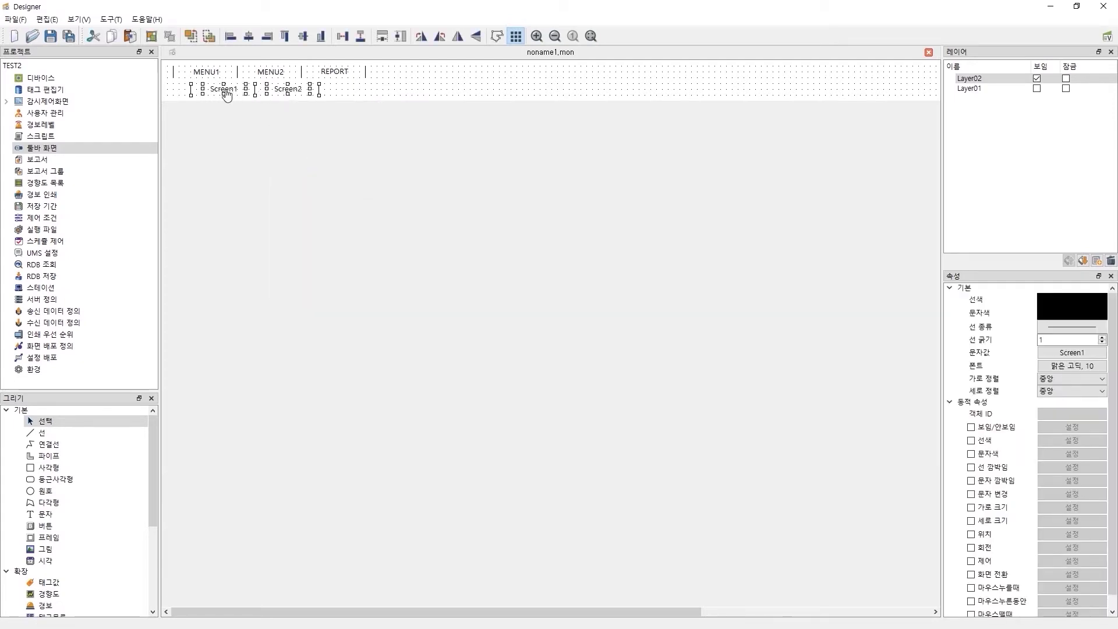
{"action": "left_click_drag", "start_coordinate": [226, 93], "coordinate": [285, 95]}
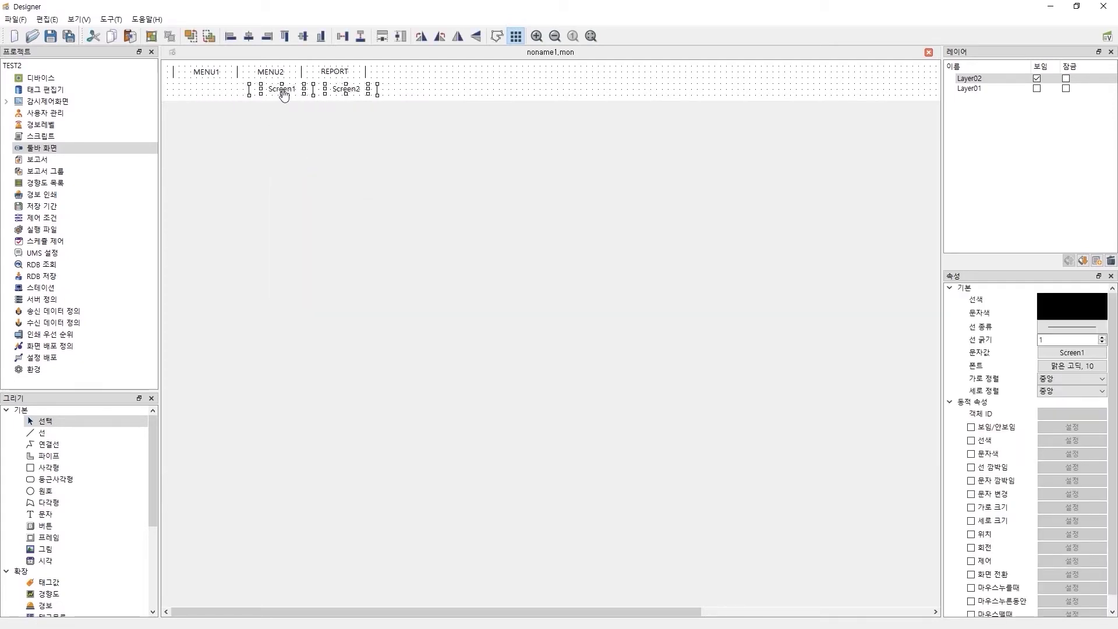
Step: Change the text of the copied Screen1 label on Layer02 to Alarm
{"action": "left_click", "coordinate": [283, 90]}
{"action": "left_click", "coordinate": [1077, 363]}
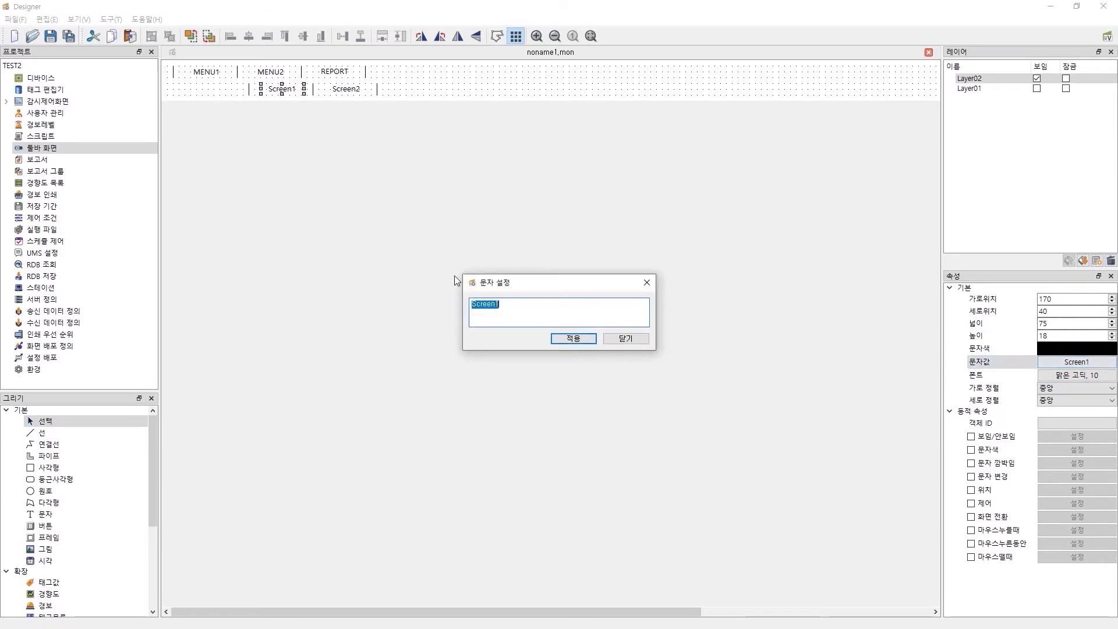
{"action": "type", "text": "Alarm"}
{"action": "left_click", "coordinate": [585, 339]}
{"action": "left_click", "coordinate": [624, 339]}
Step: Change the text of the copied Screen2 label on Layer02 to Trend
{"action": "left_click", "coordinate": [346, 89]}
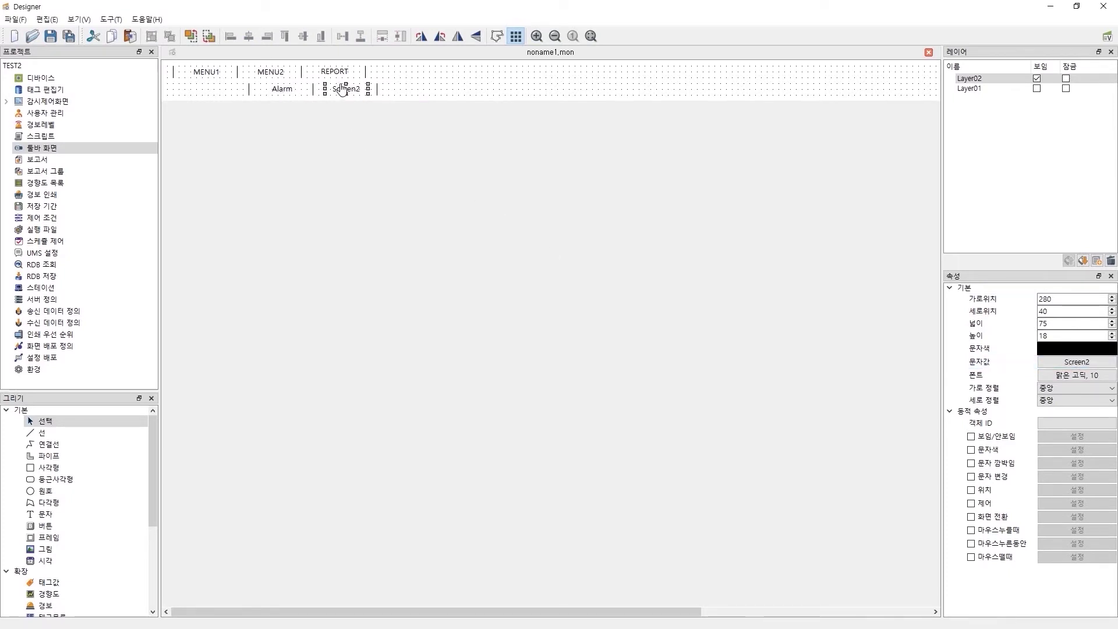
{"action": "left_click", "coordinate": [1077, 361]}
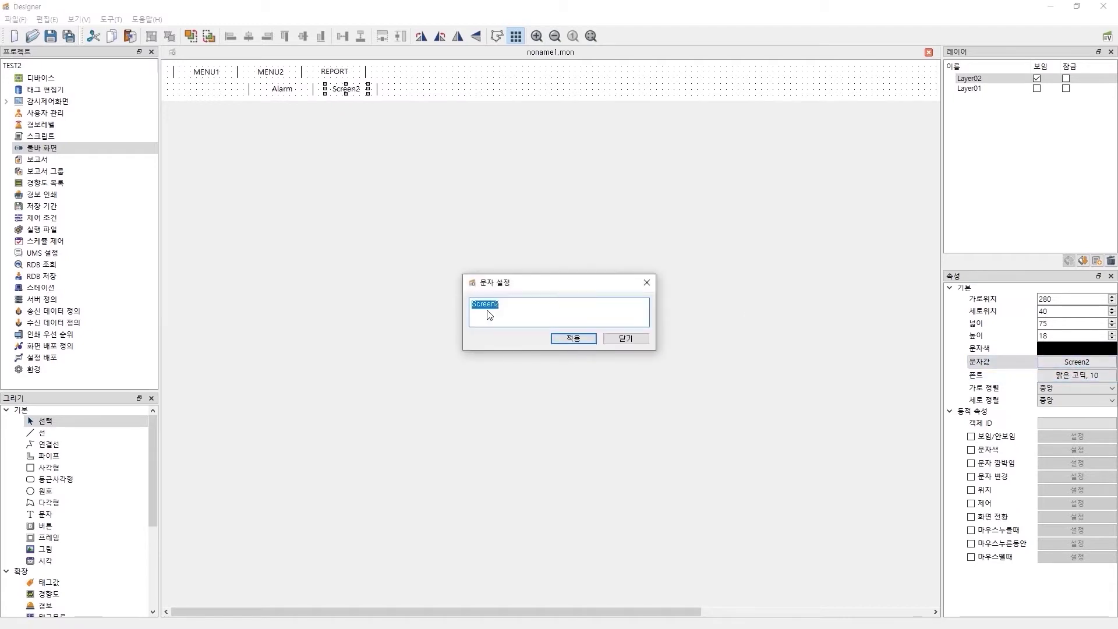
{"action": "type", "text": "Trend"}
{"action": "left_click", "coordinate": [573, 338]}
{"action": "left_click", "coordinate": [633, 338]}
{"action": "left_click", "coordinate": [430, 103]}
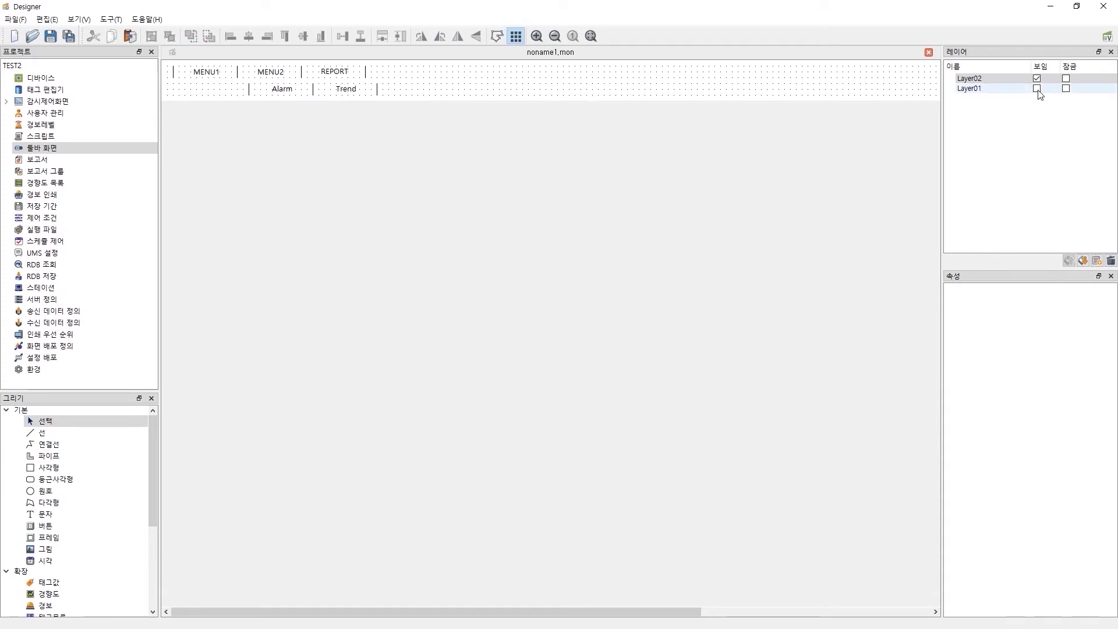
Step: Toggle the visibility of Layer01 and Layer02 in turn to compare the submenu each one shows
{"action": "left_click", "coordinate": [983, 89]}
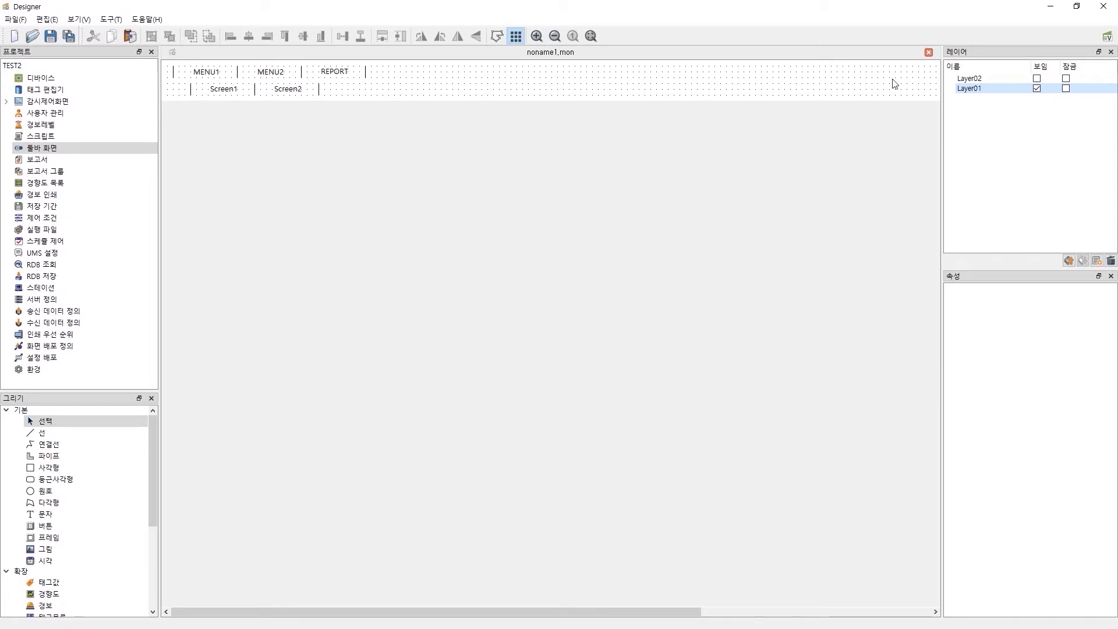
{"action": "left_click", "coordinate": [1037, 88]}
{"action": "left_click", "coordinate": [1002, 80]}
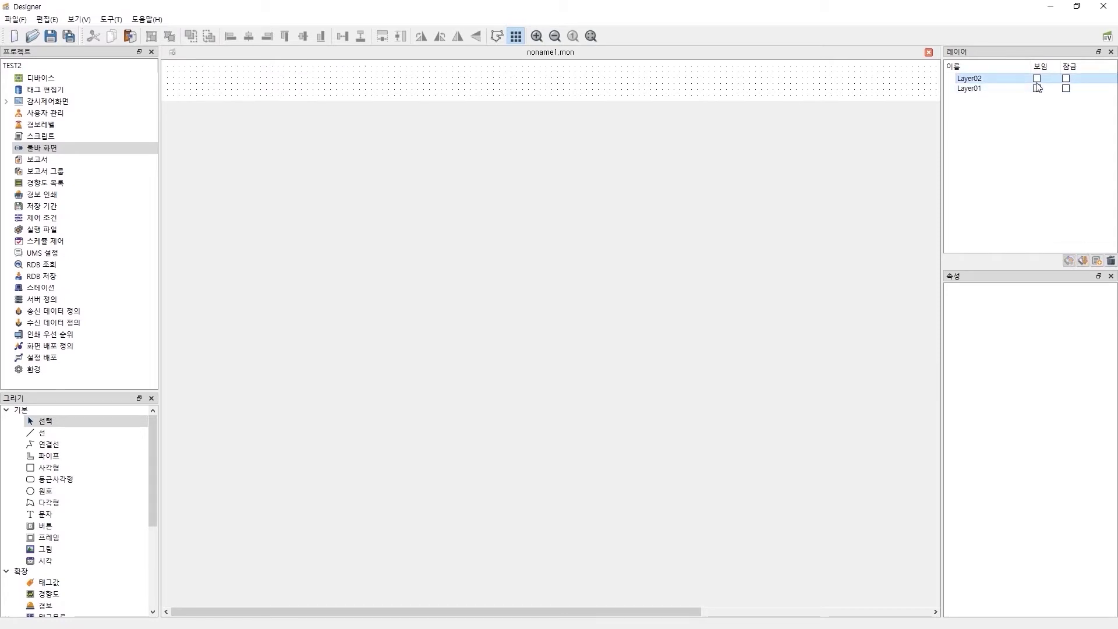
{"action": "left_click", "coordinate": [1037, 78]}
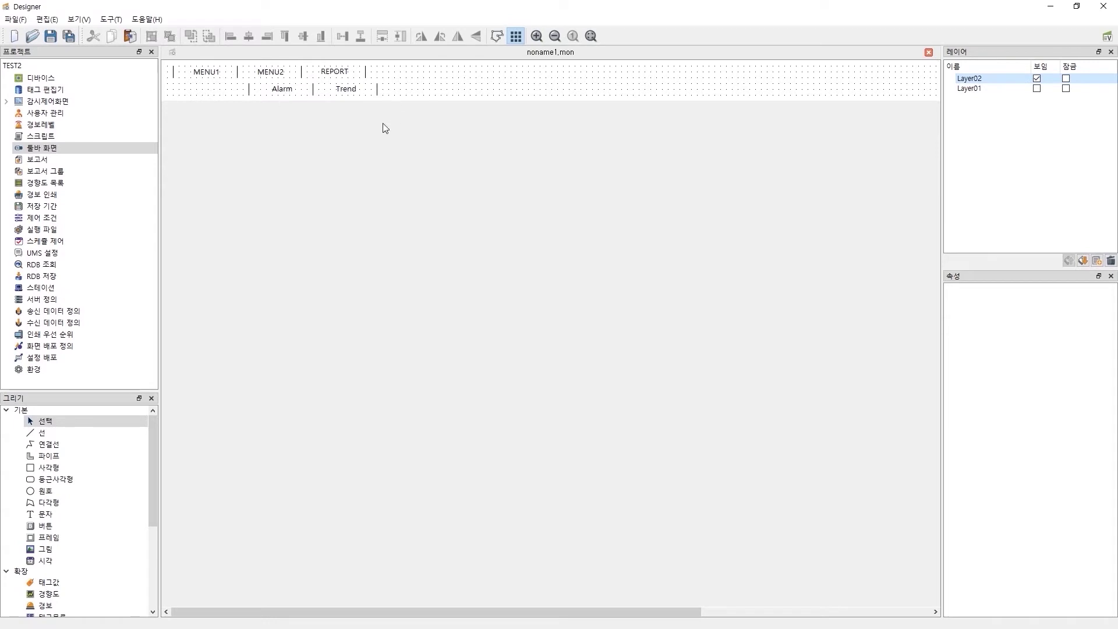
{"action": "left_click", "coordinate": [353, 128]}
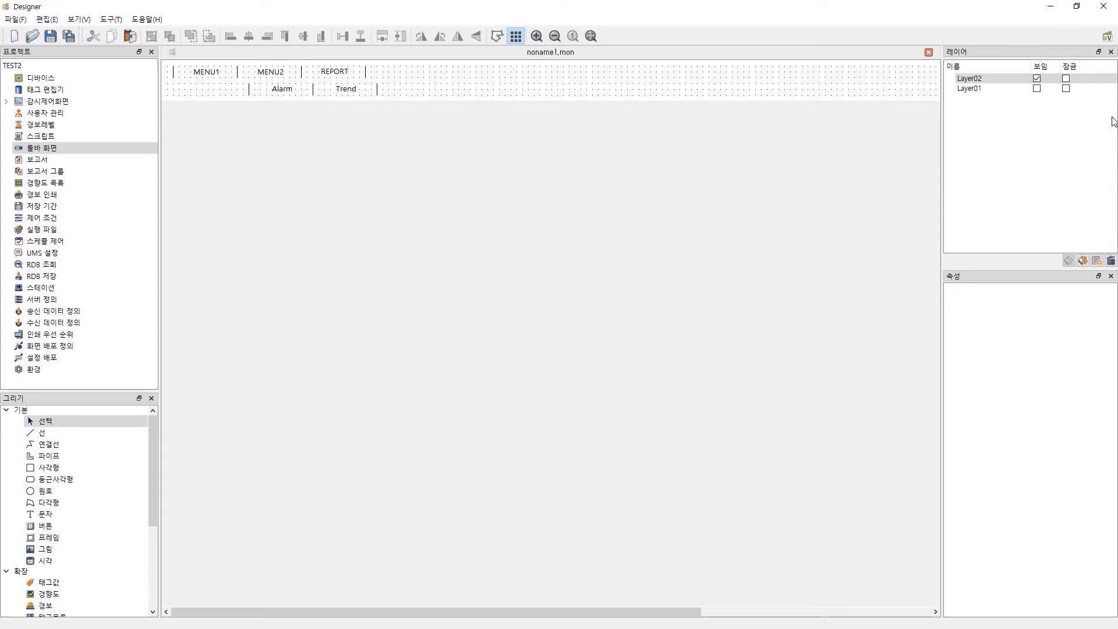
Step: Show Layer01, hide Layer02 and make Layer01 the active layer
{"action": "left_click", "coordinate": [1037, 87]}
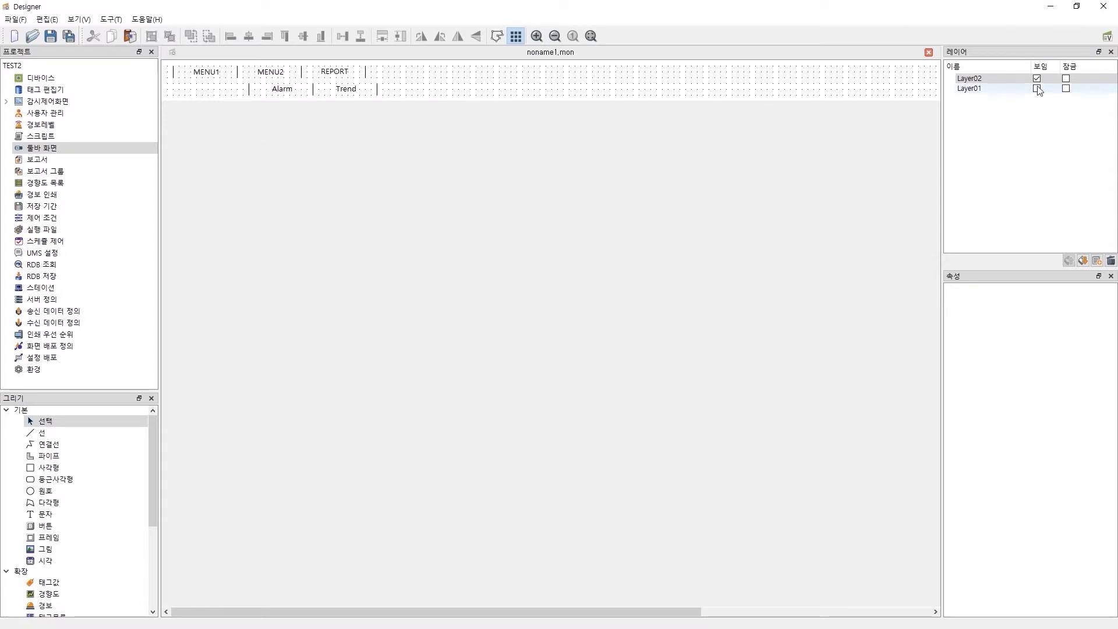
{"action": "left_click", "coordinate": [1037, 78]}
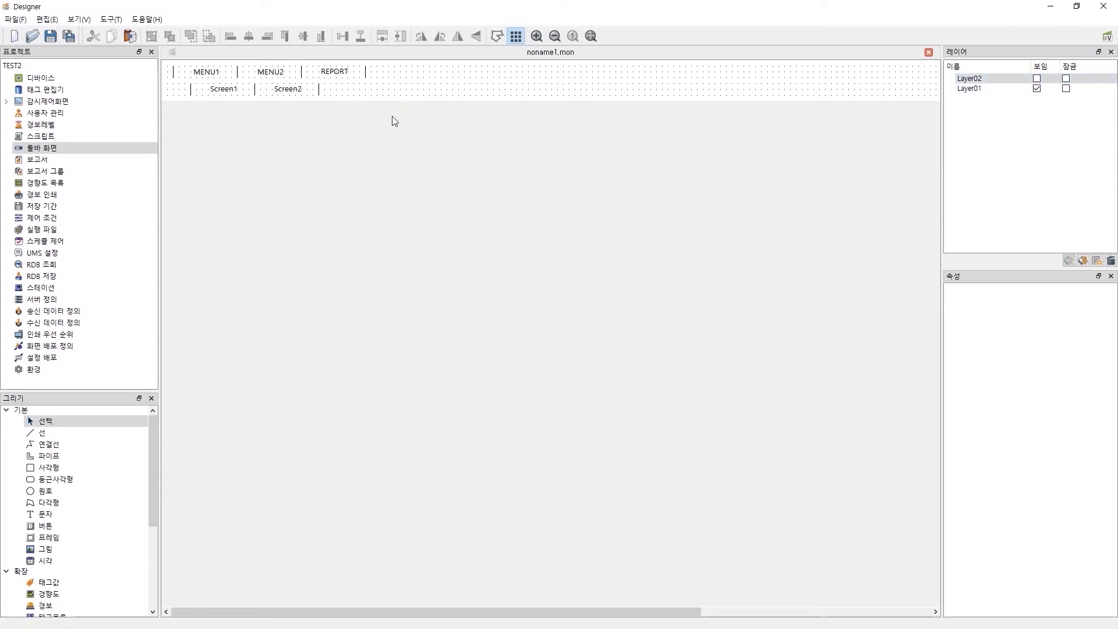
{"action": "left_click", "coordinate": [348, 92]}
{"action": "left_click", "coordinate": [308, 149]}
{"action": "left_click", "coordinate": [968, 89]}
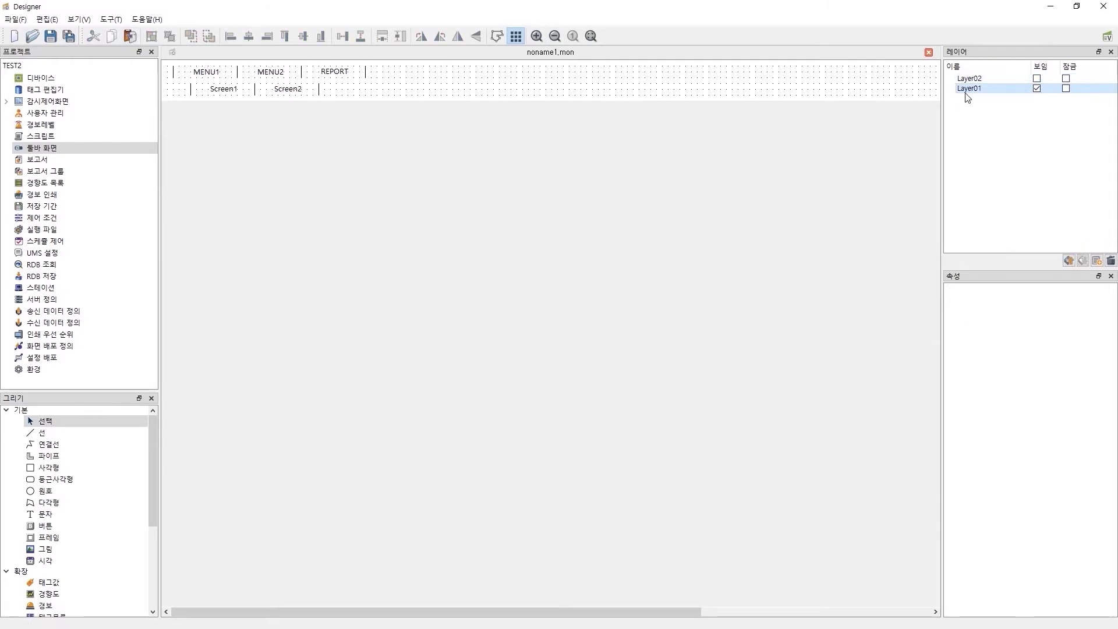
Step: Enable screen switching on the Screen1 label with startup.mon as its target screen
{"action": "left_click", "coordinate": [227, 92]}
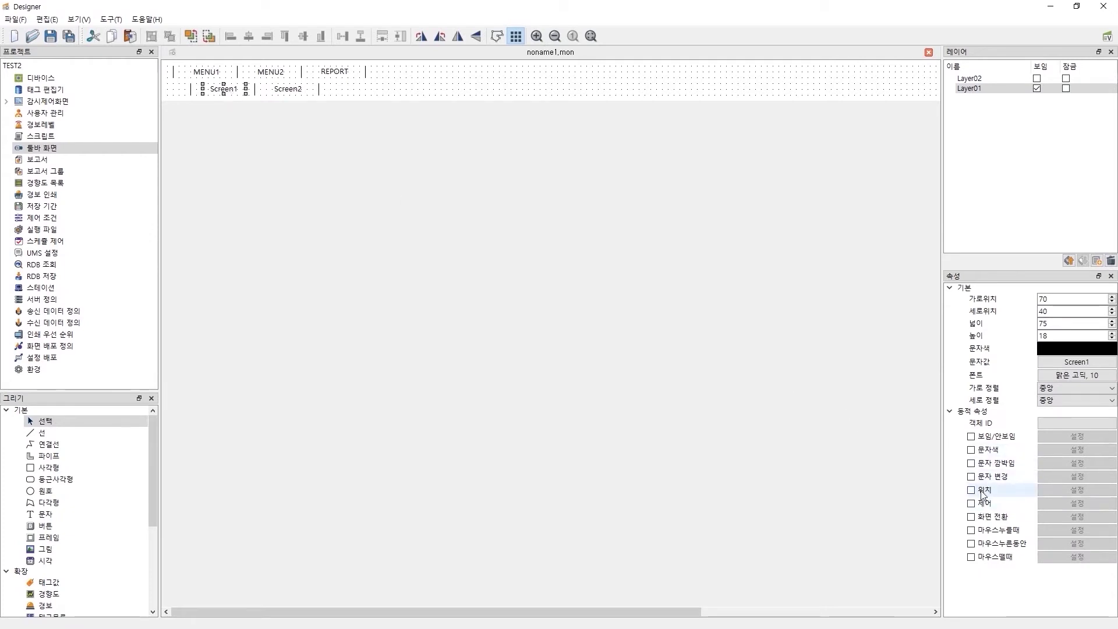
{"action": "left_click", "coordinate": [985, 517]}
{"action": "left_click", "coordinate": [1072, 518]}
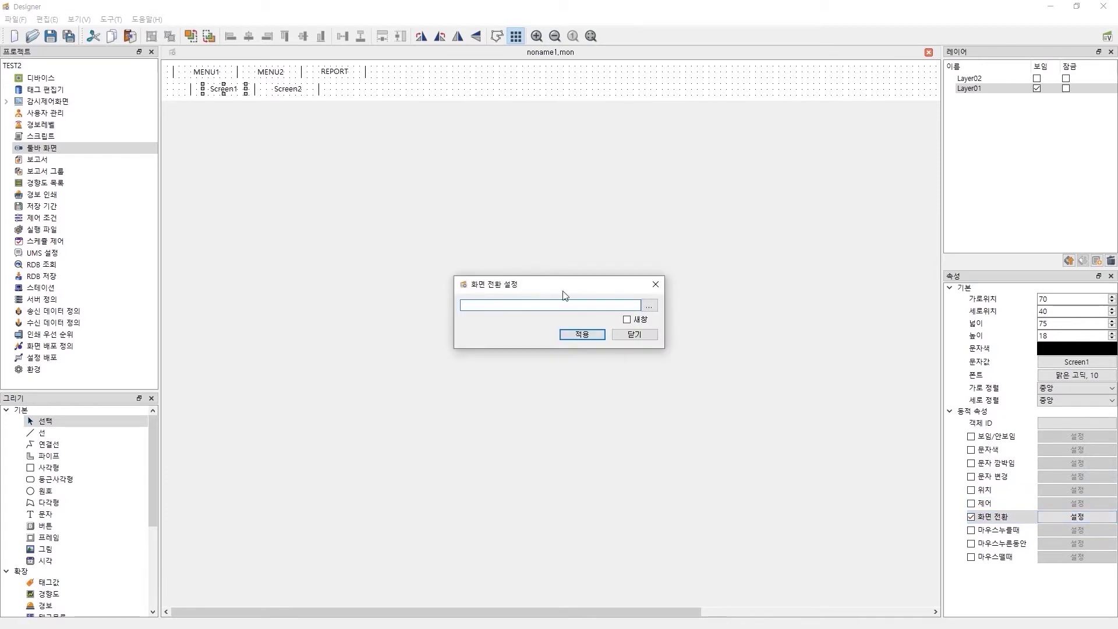
{"action": "left_click", "coordinate": [650, 308]}
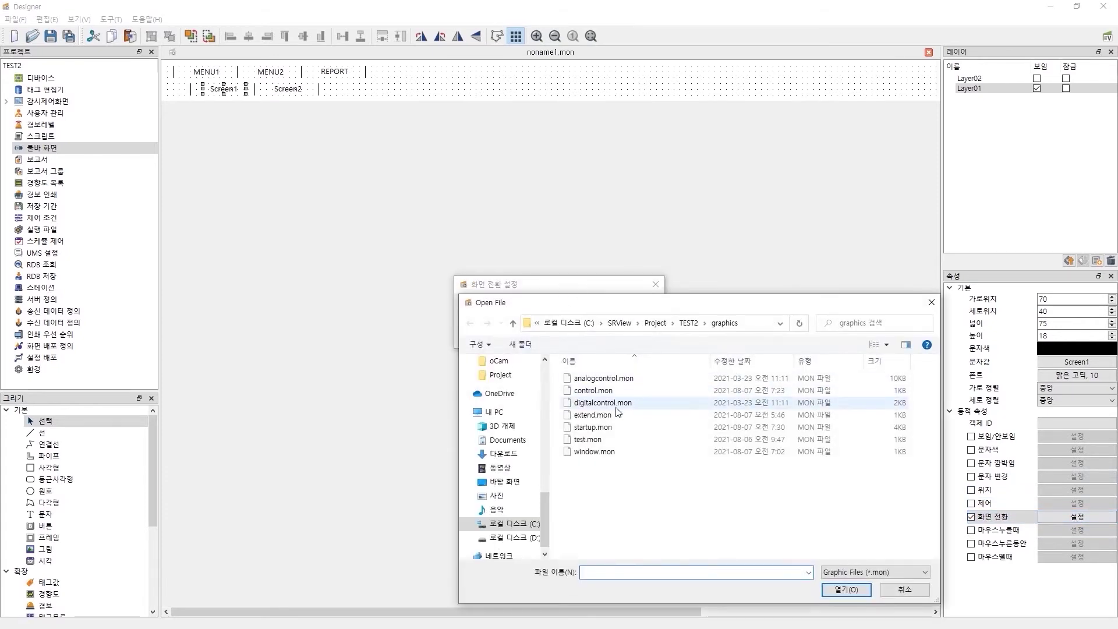
{"action": "double_click", "coordinate": [600, 429]}
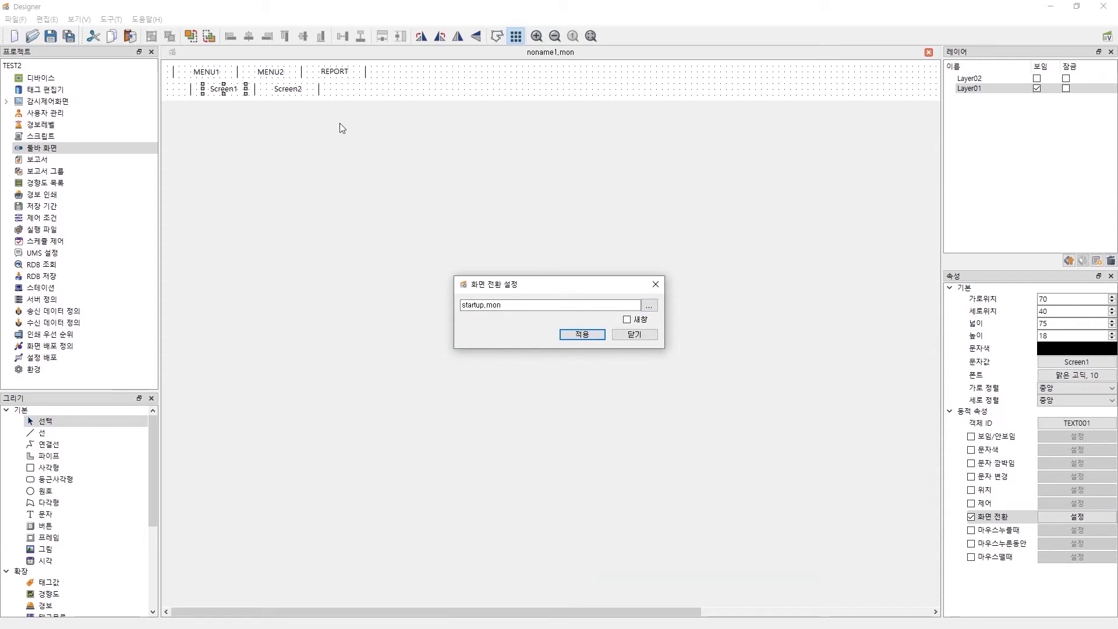
Step: Enable screen switching on the Screen2 label with test.mon as its target screen
{"action": "left_click", "coordinate": [293, 90]}
{"action": "left_click", "coordinate": [650, 306]}
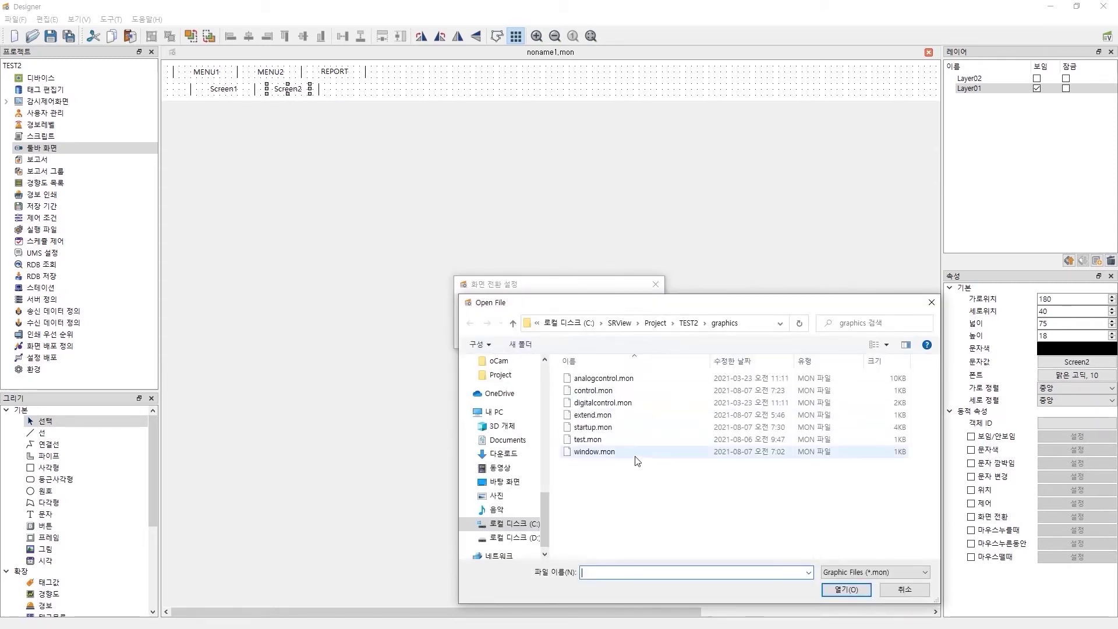
{"action": "double_click", "coordinate": [589, 439]}
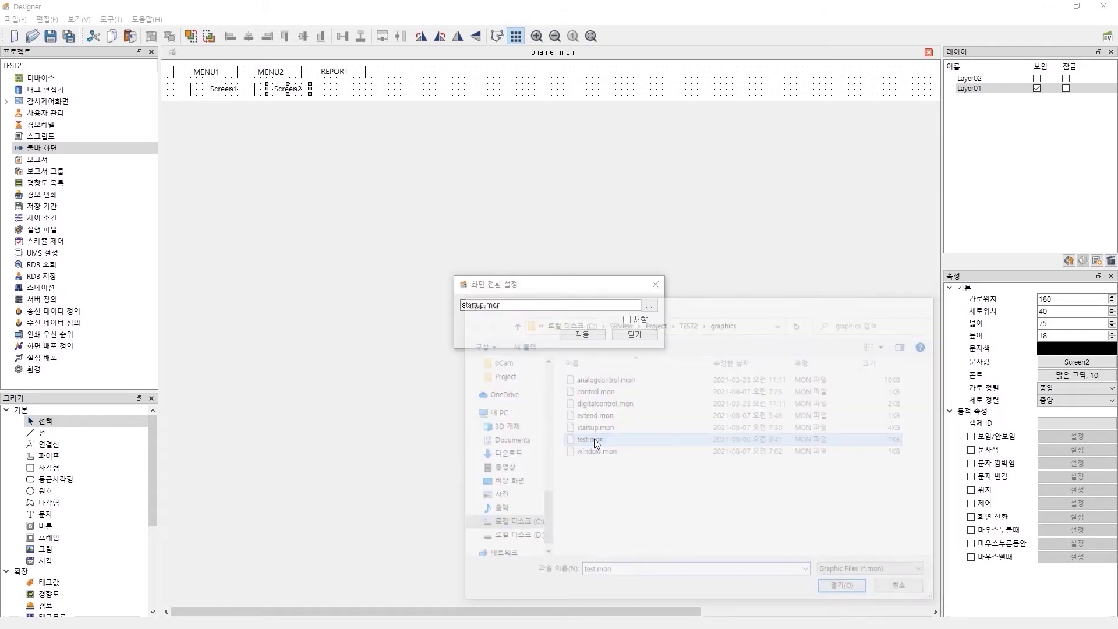
{"action": "left_click", "coordinate": [582, 333]}
{"action": "left_click", "coordinate": [634, 334]}
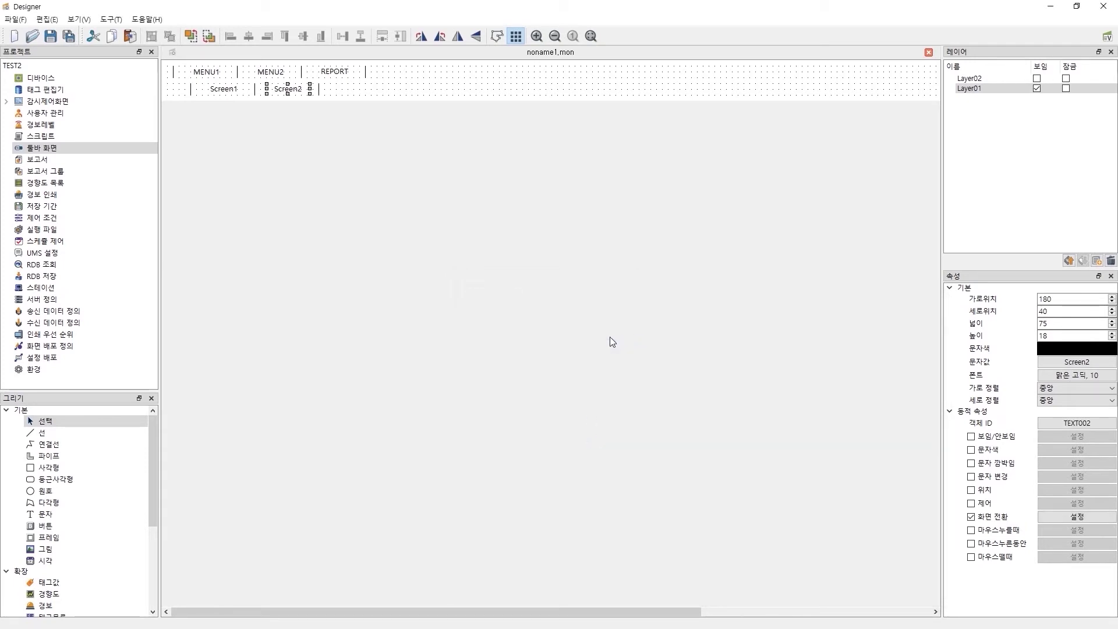
{"action": "left_click", "coordinate": [531, 304]}
{"action": "left_click", "coordinate": [224, 91]}
{"action": "left_click", "coordinate": [284, 92]}
{"action": "left_click", "coordinate": [297, 140]}
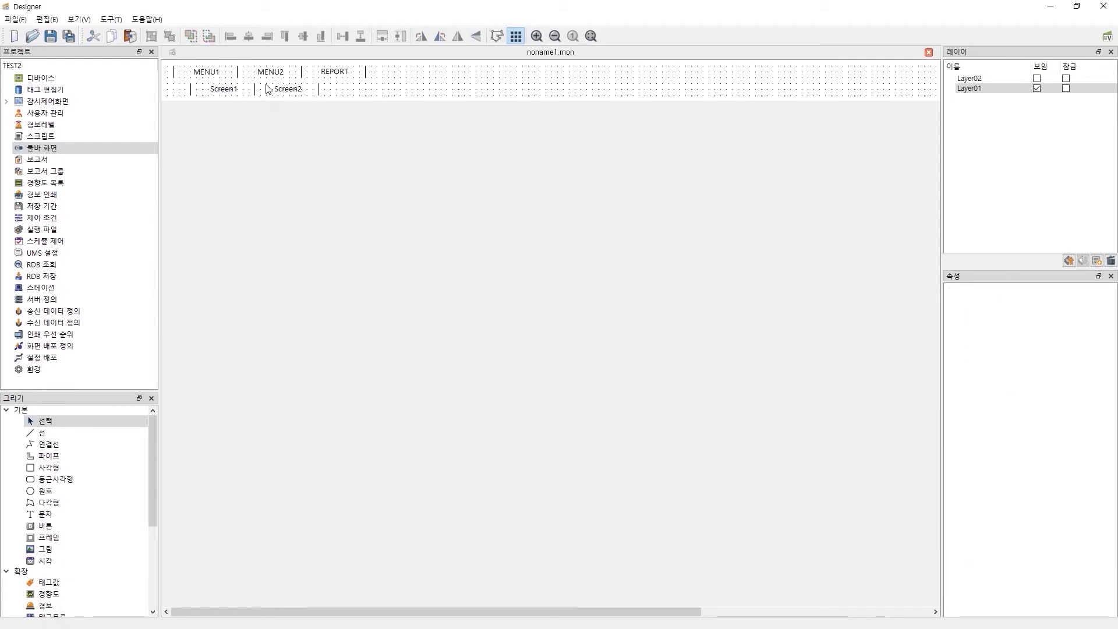
Step: Enable the mouse-release script on the MENU1 label and insert the lib.hideAllLayer() function, searching the function list for Layer
{"action": "left_click", "coordinate": [218, 75]}
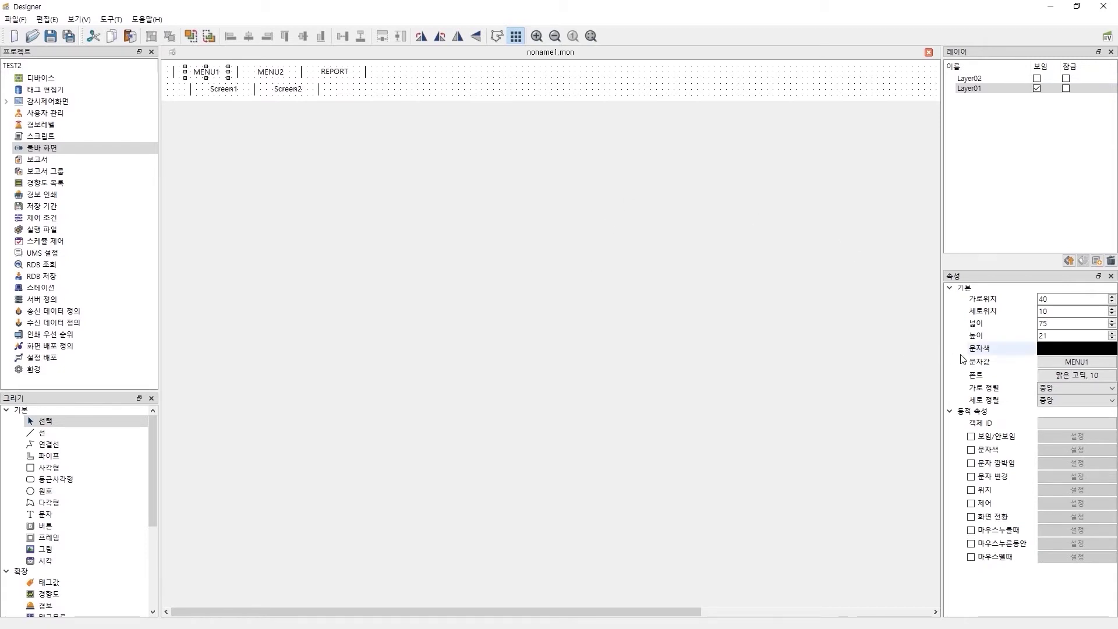
{"action": "left_click", "coordinate": [989, 558]}
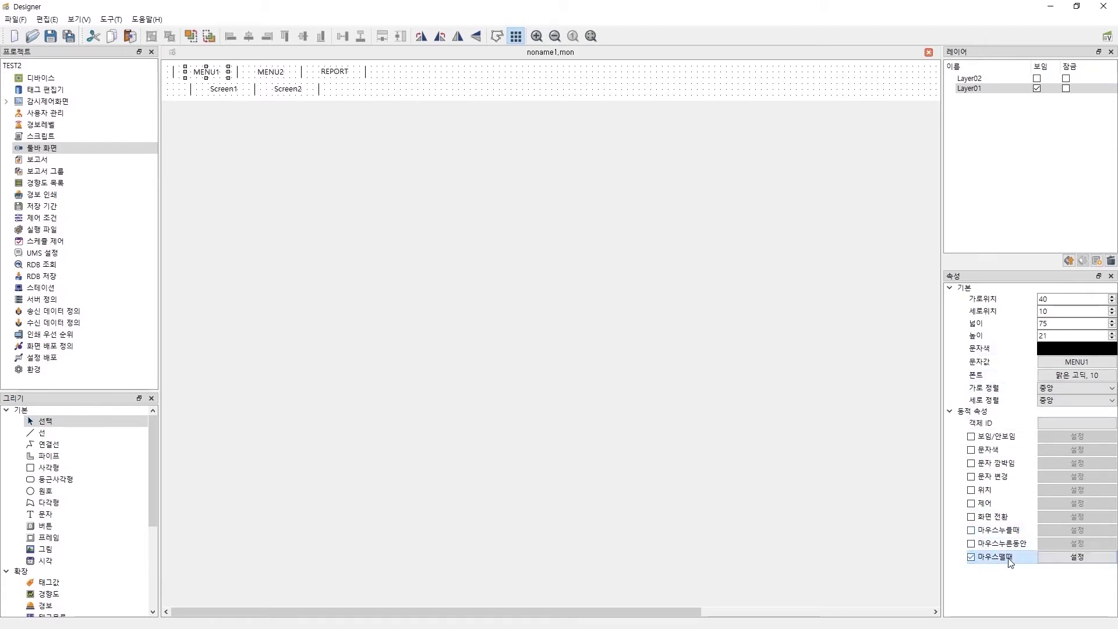
{"action": "left_click", "coordinate": [1077, 557]}
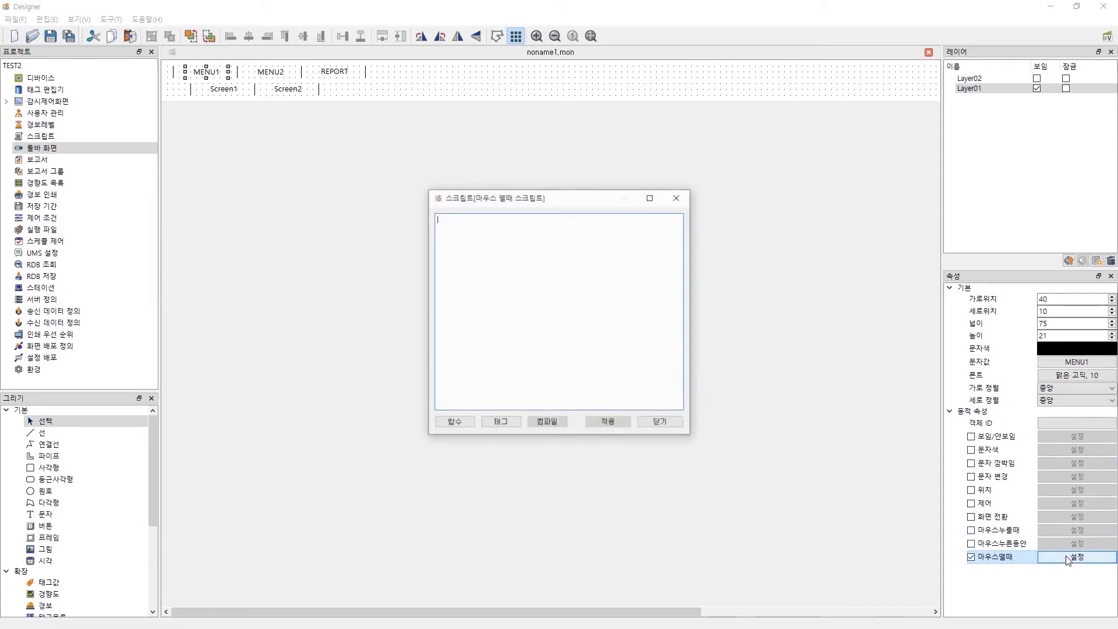
{"action": "left_click", "coordinate": [455, 422]}
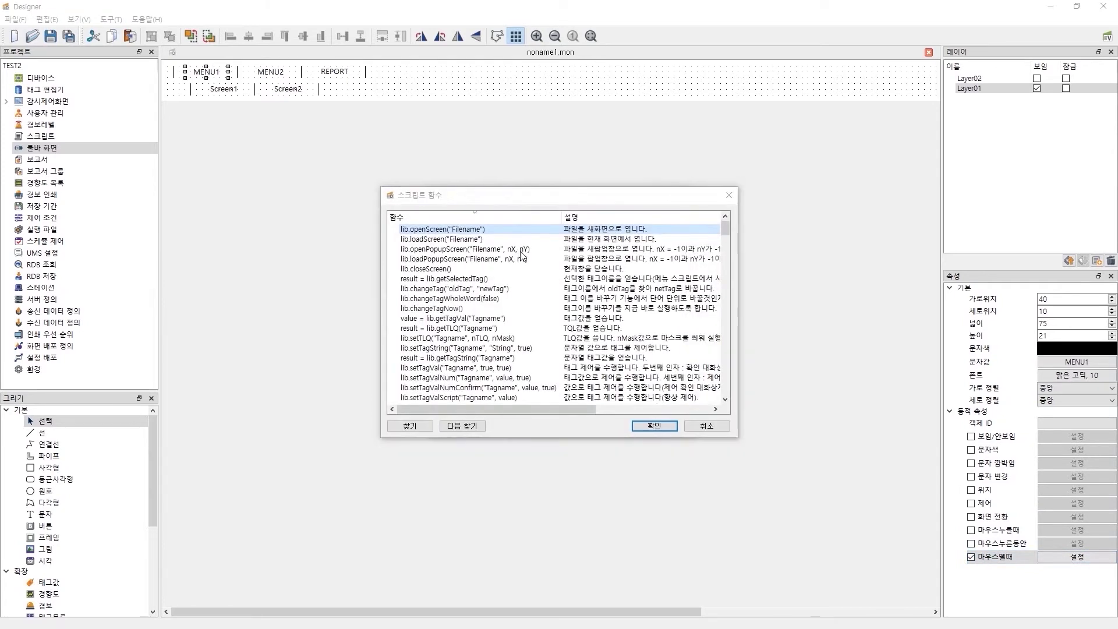
{"action": "key", "text": "ctrl+f"}
{"action": "type", "text": "Layer"}
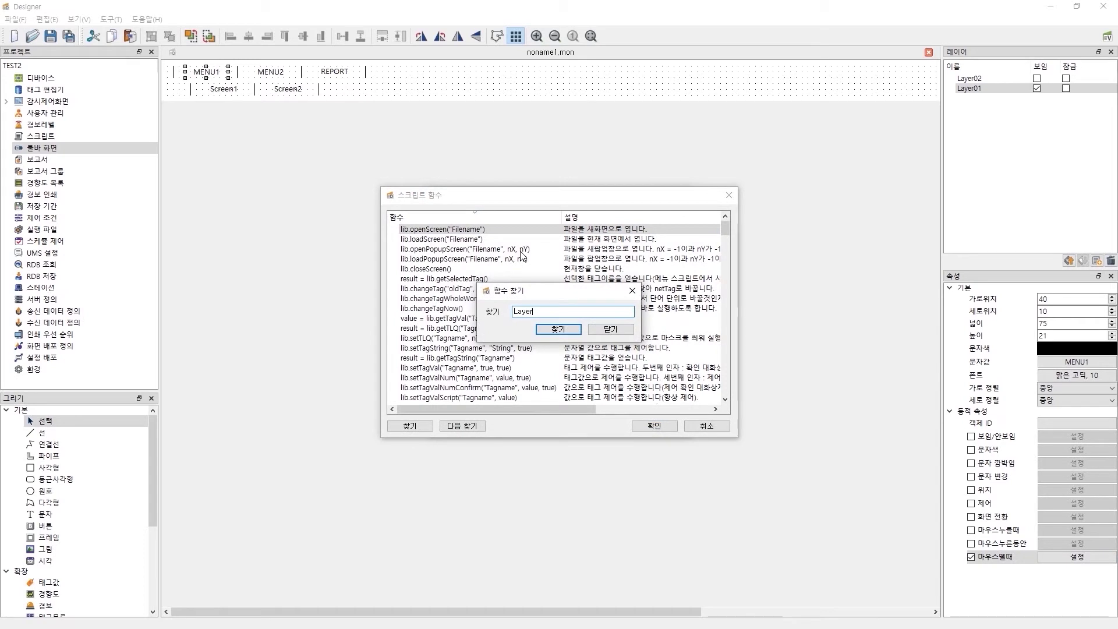
{"action": "key", "text": "Return"}
{"action": "scroll", "coordinate": [470, 367], "scroll_direction": "down", "scroll_amount": 2}
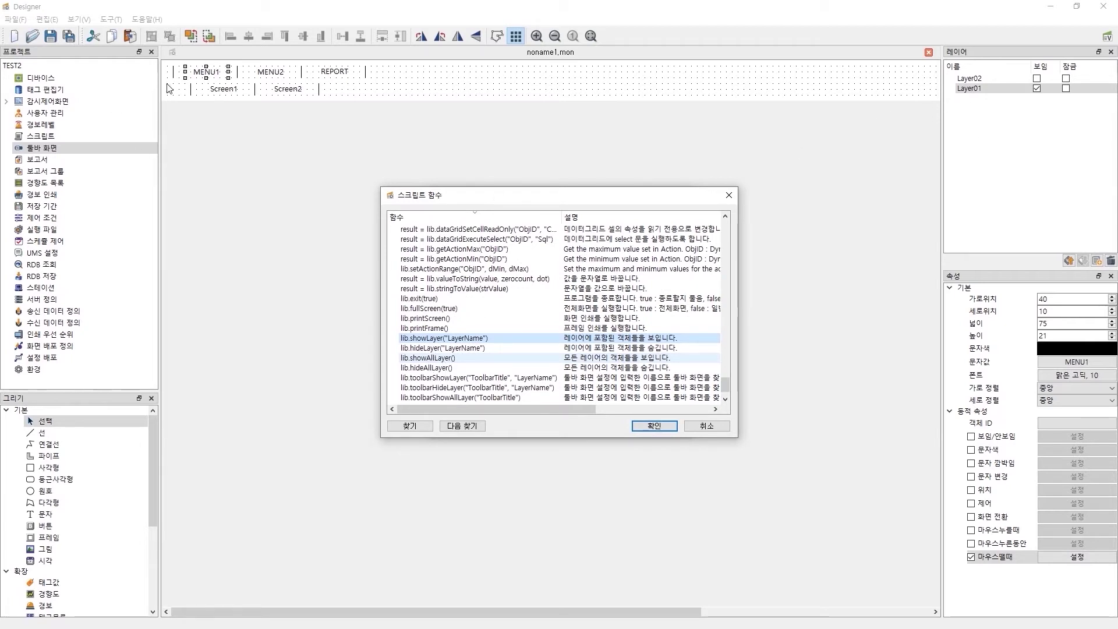
{"action": "double_click", "coordinate": [418, 367]}
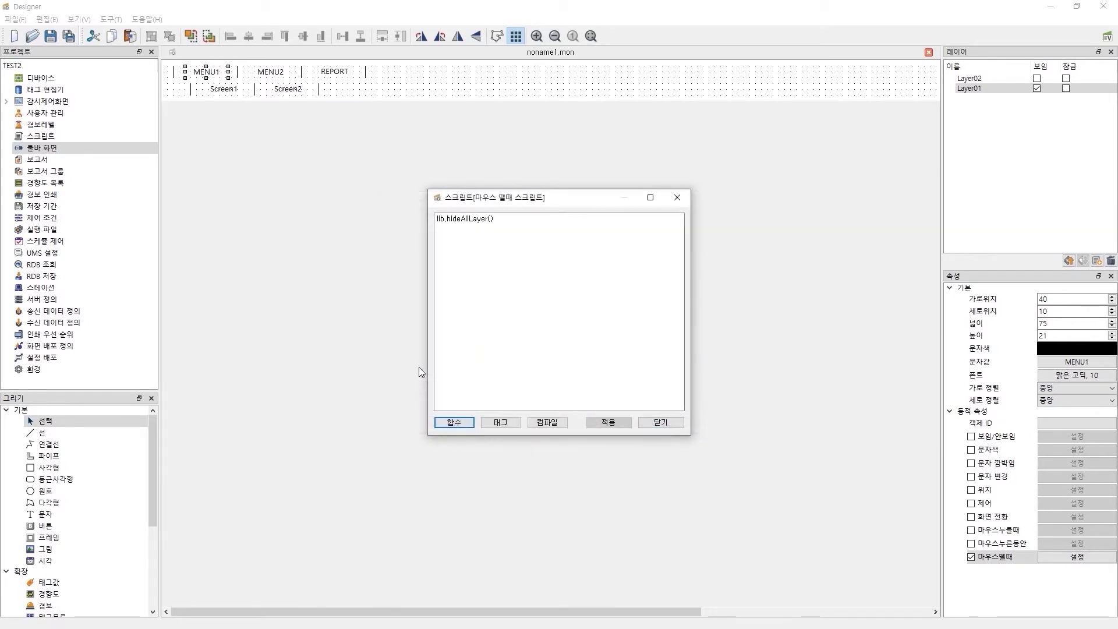
Step: Add lib.showLayer("Layer01") as the second line of MENU1's mouse-release script
{"action": "left_click", "coordinate": [463, 422]}
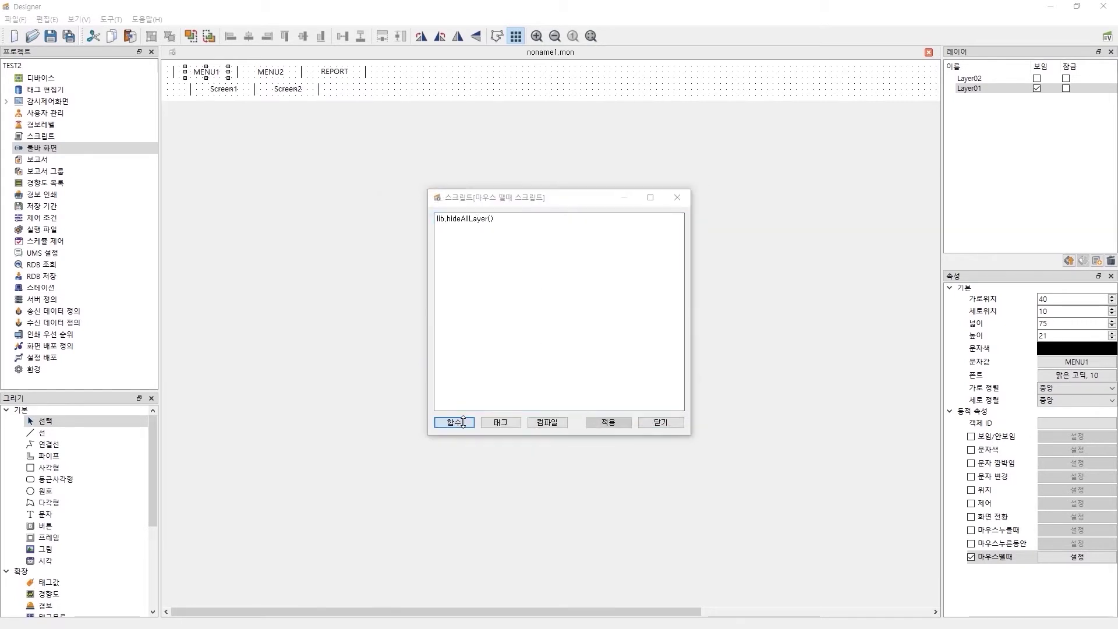
{"action": "double_click", "coordinate": [456, 370]}
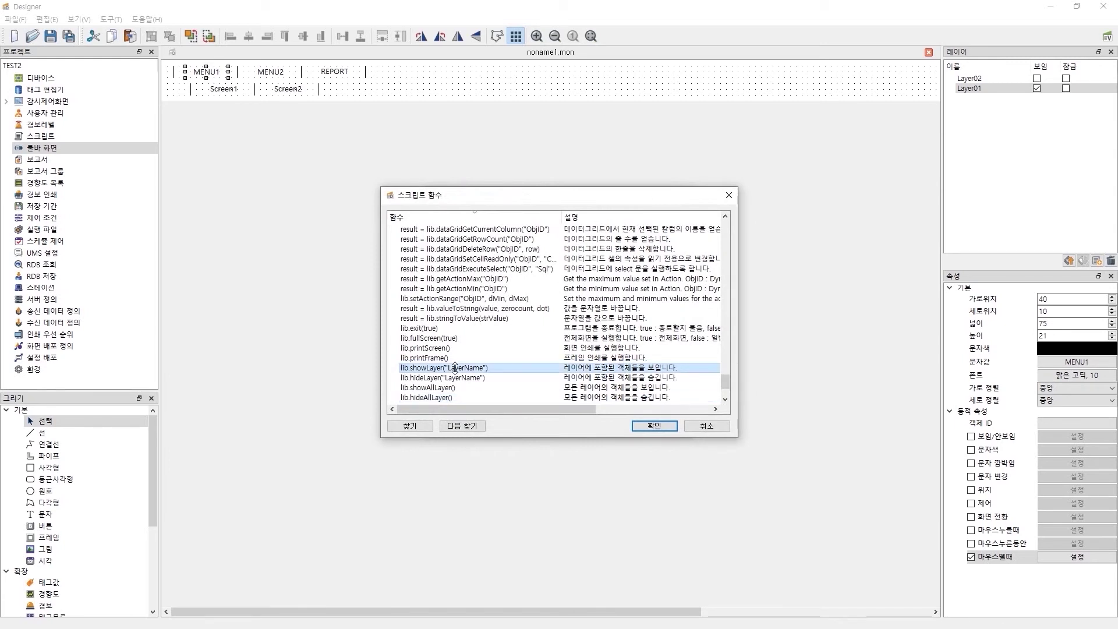
{"action": "left_click_drag", "start_coordinate": [490, 228], "coordinate": [529, 229]}
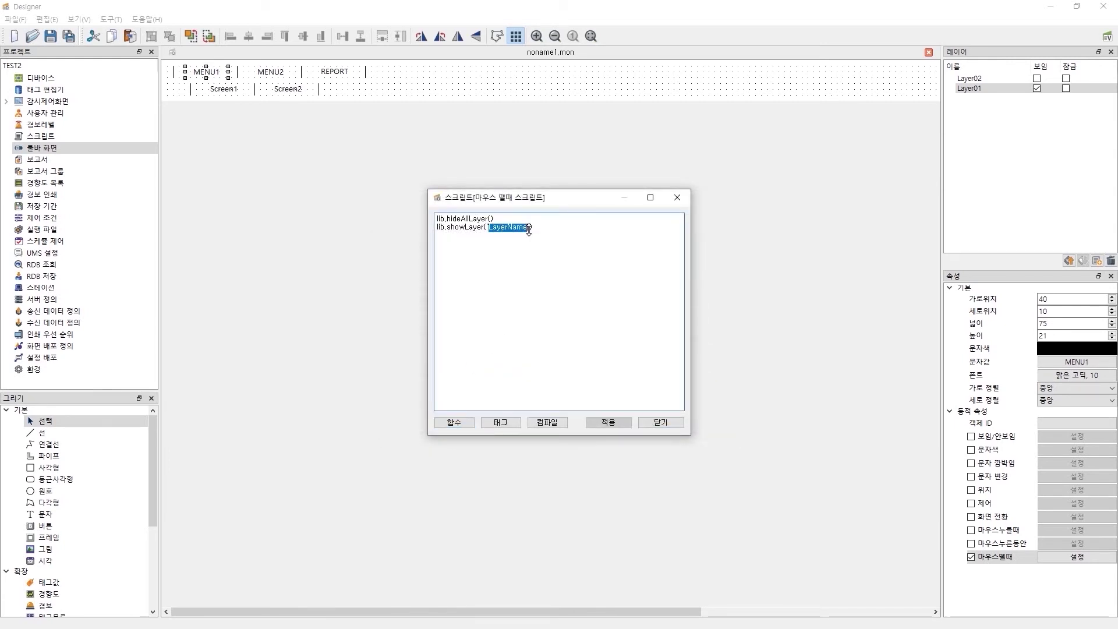
{"action": "type", "text": "Layer01"}
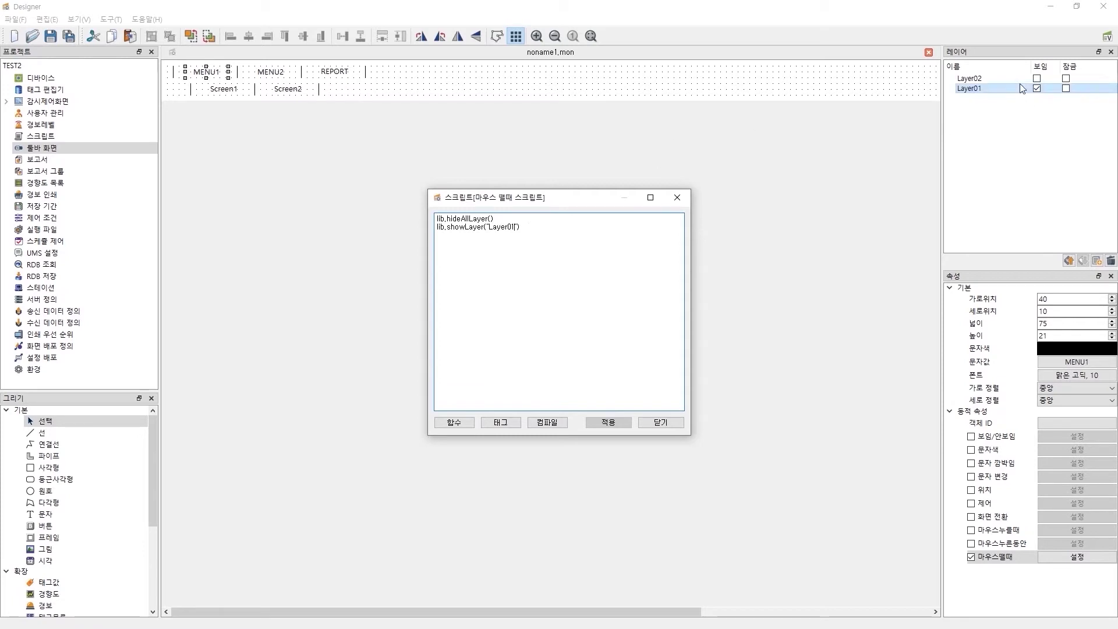
Step: Copy the full text of MENU1's mouse-release script, then compile and apply the script
{"action": "key", "text": "ctrl+a"}
{"action": "key", "text": "ctrl+c"}
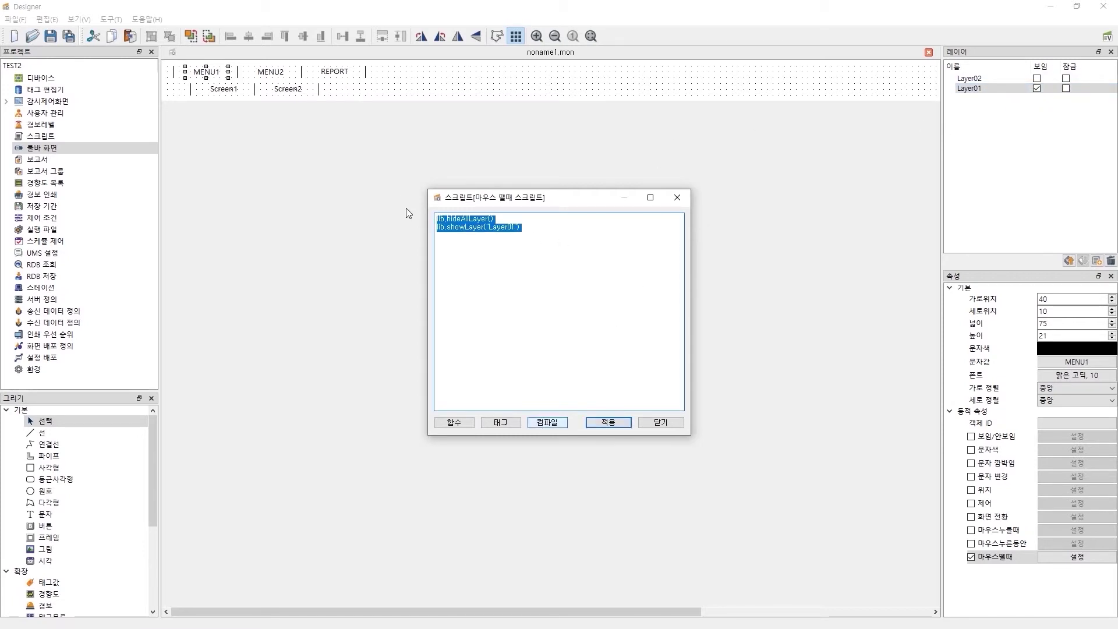
{"action": "left_click", "coordinate": [560, 424]}
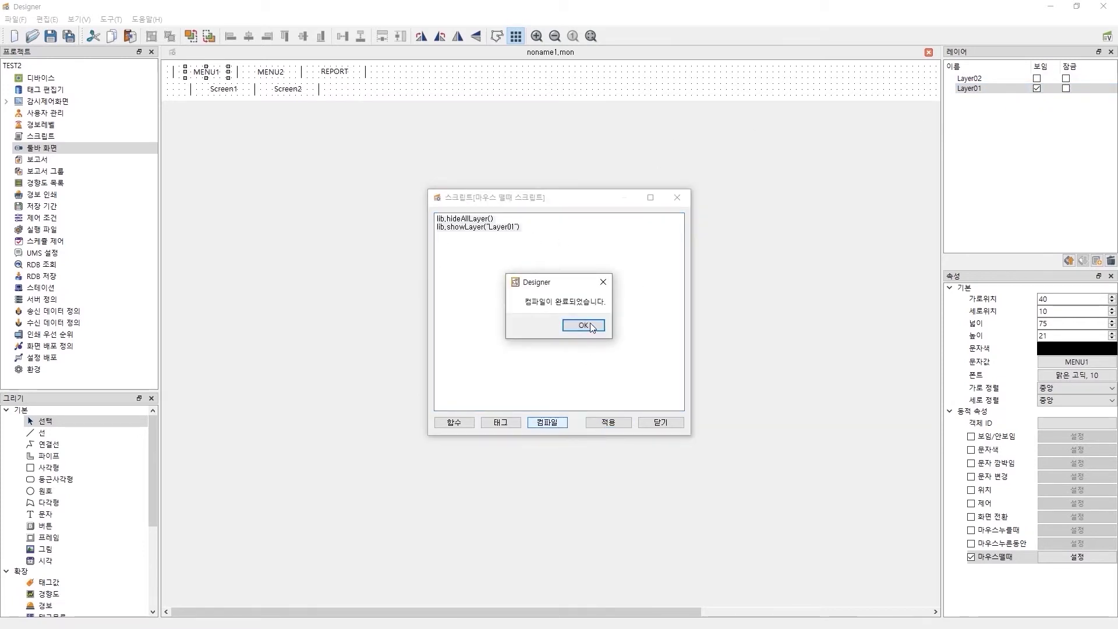
{"action": "left_click", "coordinate": [584, 325]}
{"action": "left_click", "coordinate": [667, 422]}
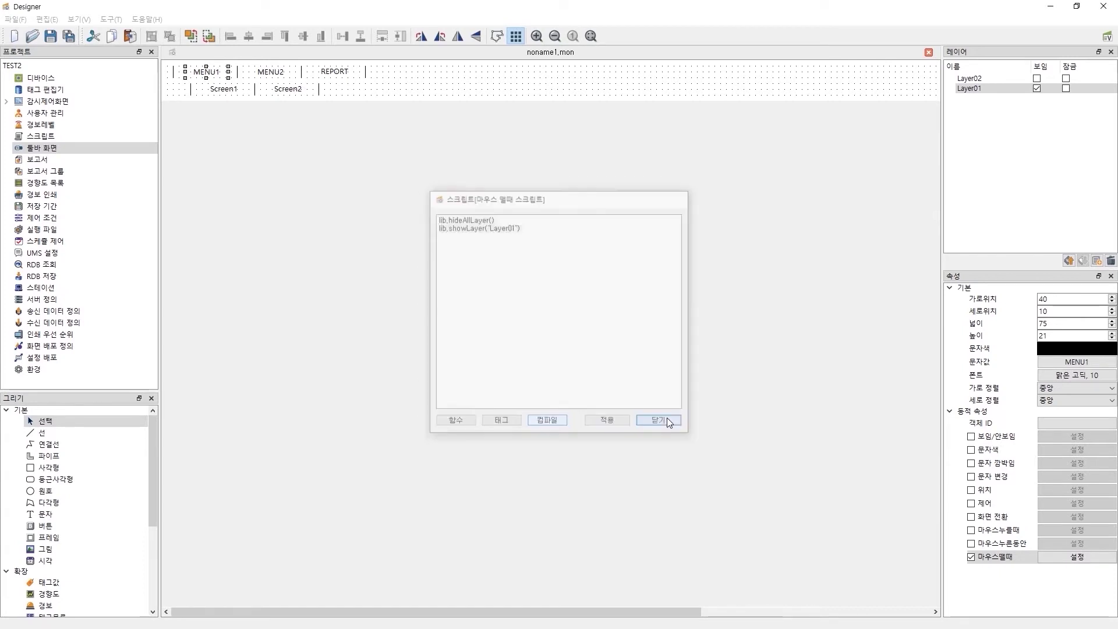
Step: Give the MENU2 label a mouse-release script with lib.hideAllLayer() and lib.showLayer("Layer02"), reusing the copied text, and compile and apply it
{"action": "left_click", "coordinate": [271, 74]}
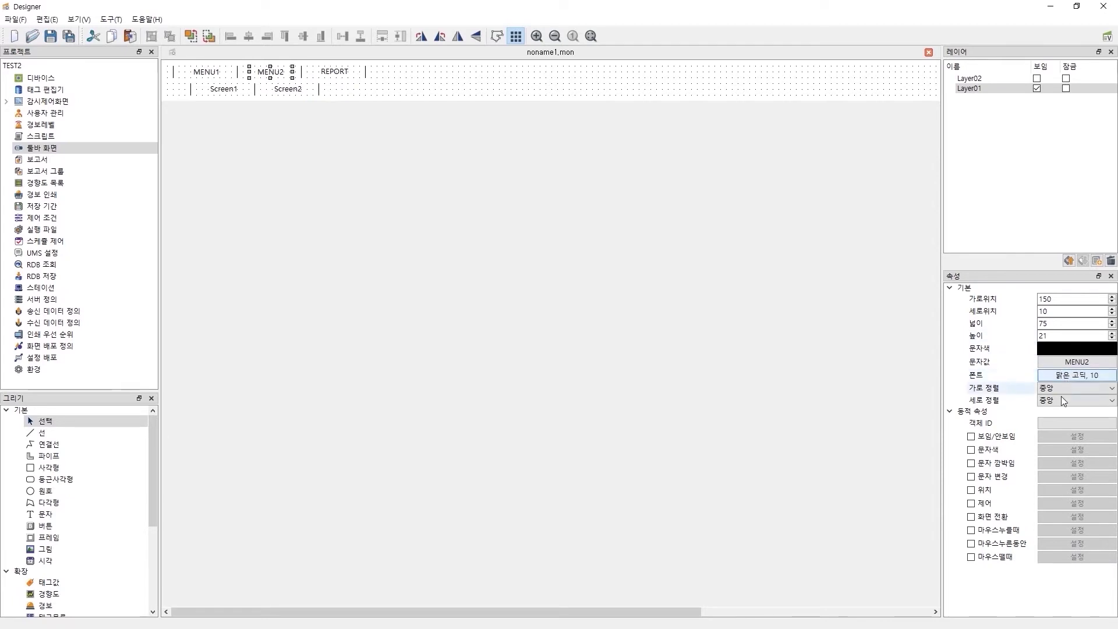
{"action": "left_click", "coordinate": [997, 559]}
{"action": "left_click", "coordinate": [1060, 554]}
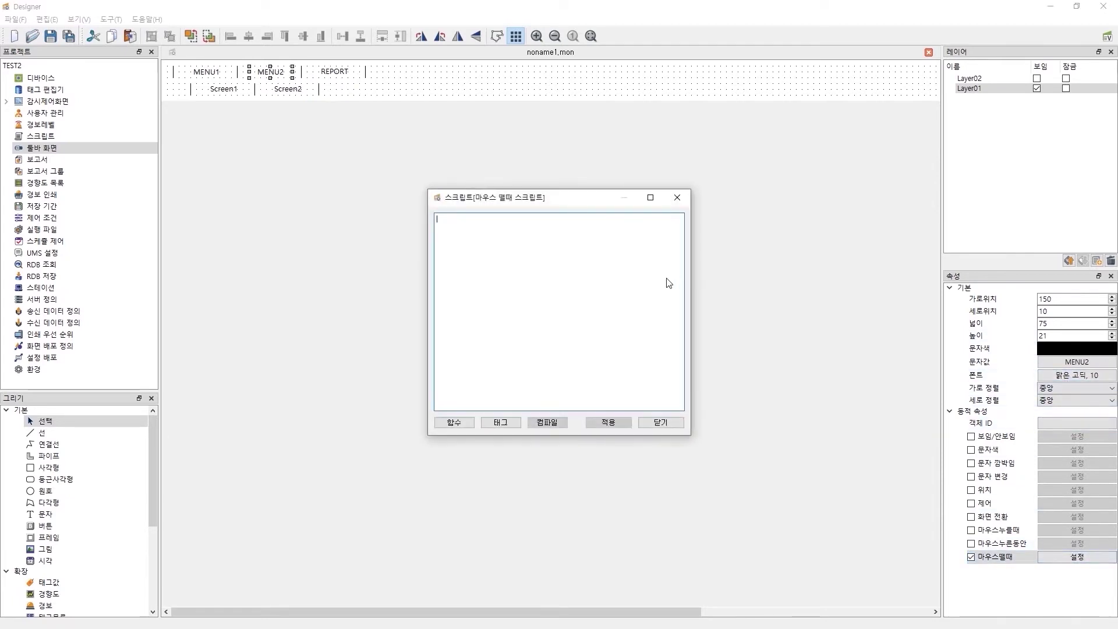
{"action": "key", "text": "ctrl+v"}
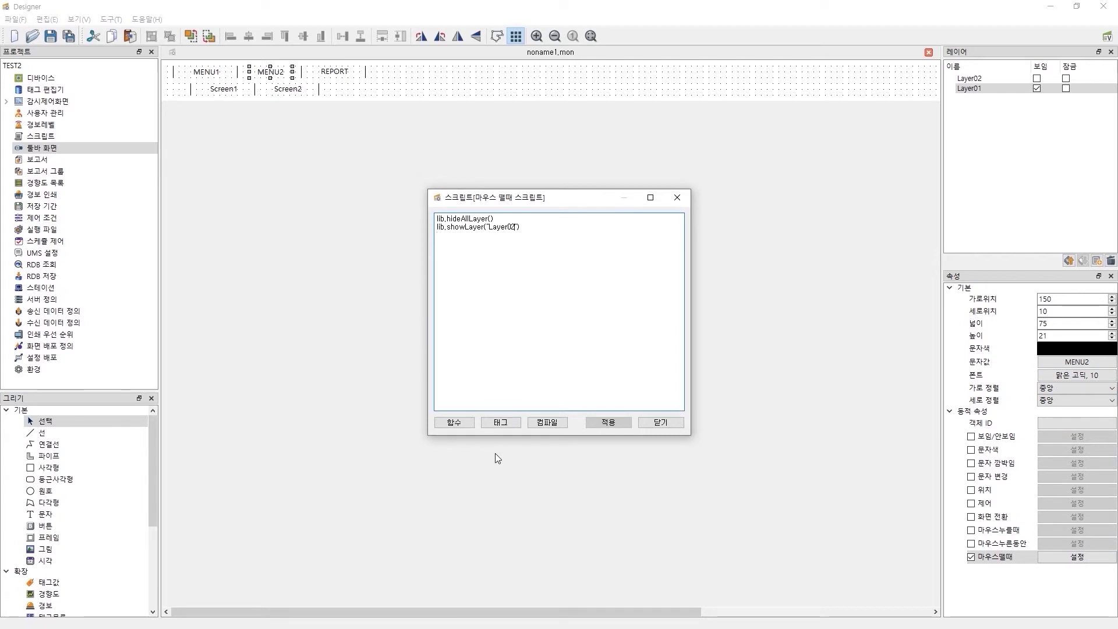
{"action": "left_click", "coordinate": [547, 423]}
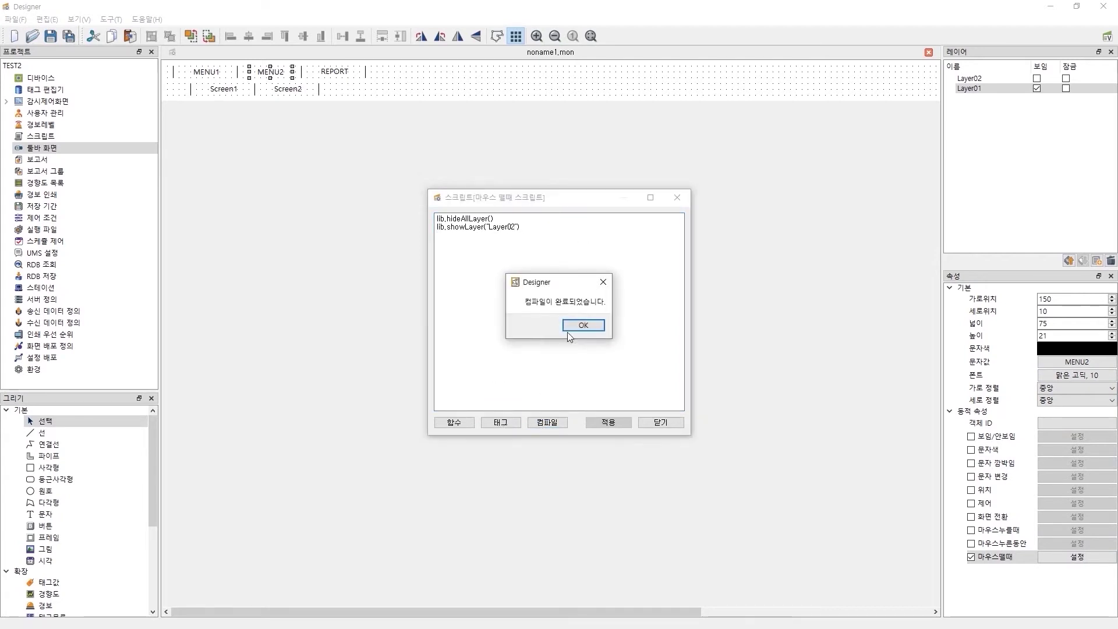
{"action": "left_click", "coordinate": [573, 325]}
{"action": "left_click", "coordinate": [606, 422]}
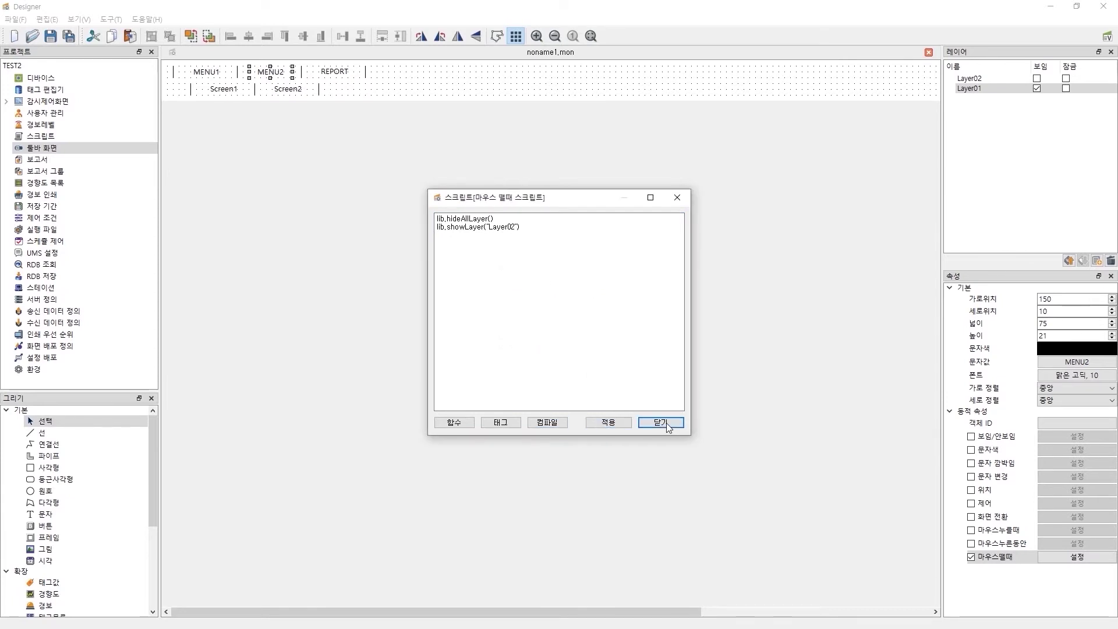
{"action": "left_click", "coordinate": [660, 422]}
Step: Save the toolbar screen as menu in the project's graphics folder
{"action": "left_click", "coordinate": [348, 154]}
{"action": "key", "text": "ctrl+s"}
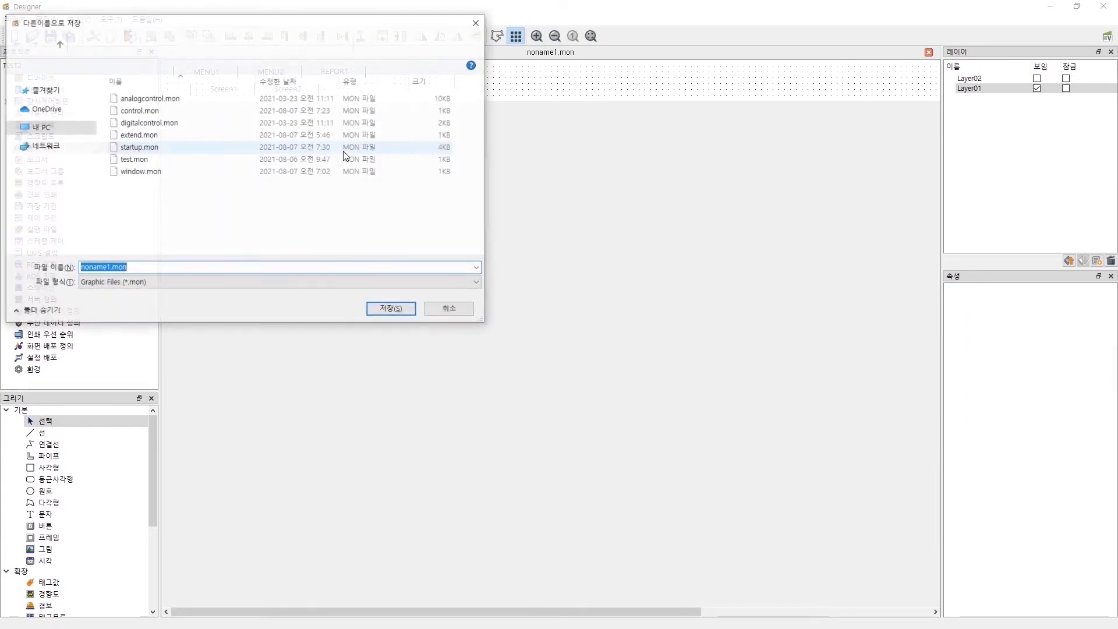
{"action": "key", "text": "Home"}
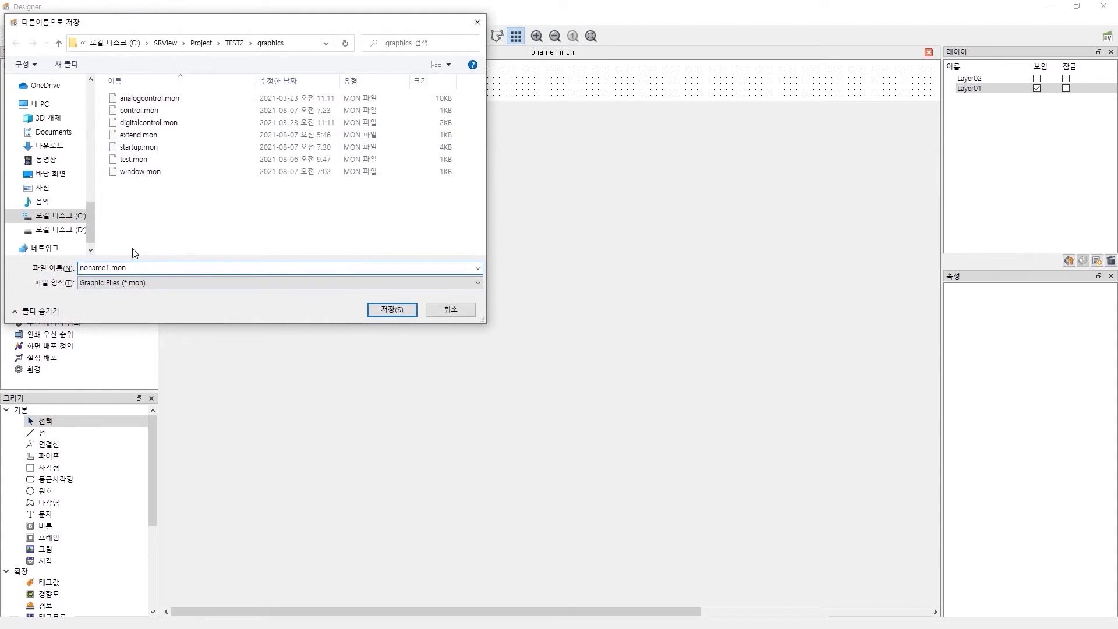
{"action": "type", "text": "menu"}
{"action": "key", "text": "Delete"}
{"action": "key", "text": "Delete"}
{"action": "key", "text": "Delete"}
{"action": "key", "text": "Delete"}
{"action": "key", "text": "Delete"}
{"action": "key", "text": "Delete"}
{"action": "key", "text": "Delete"}
{"action": "key", "text": "Return"}
Step: Hide Layer01, show Layer02 and make Layer02 the active layer
{"action": "left_click", "coordinate": [269, 73]}
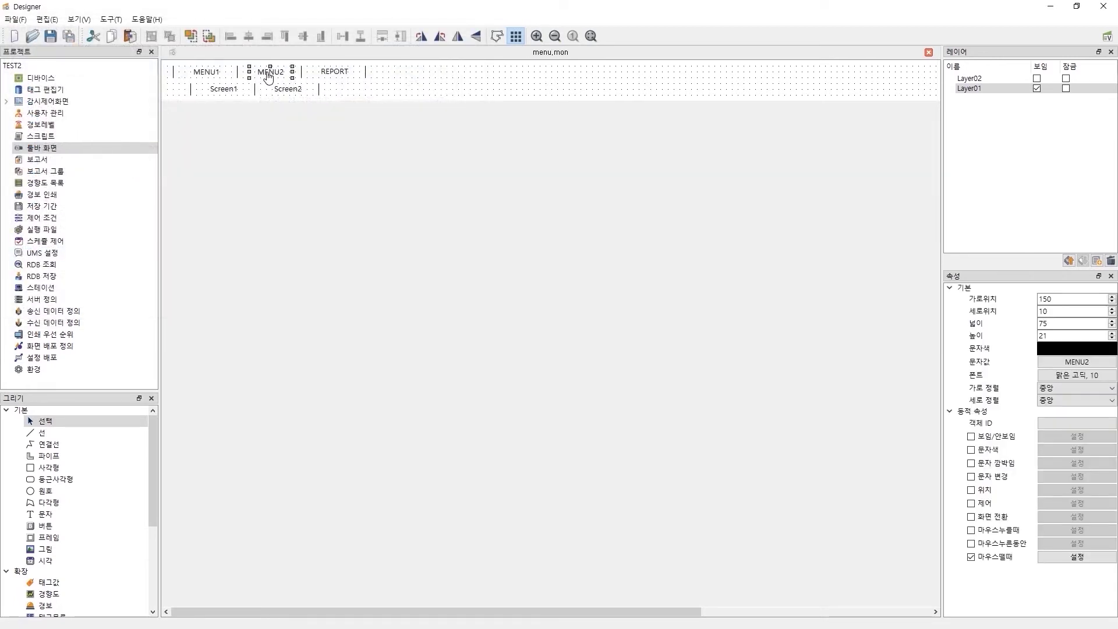
{"action": "left_click", "coordinate": [1046, 92]}
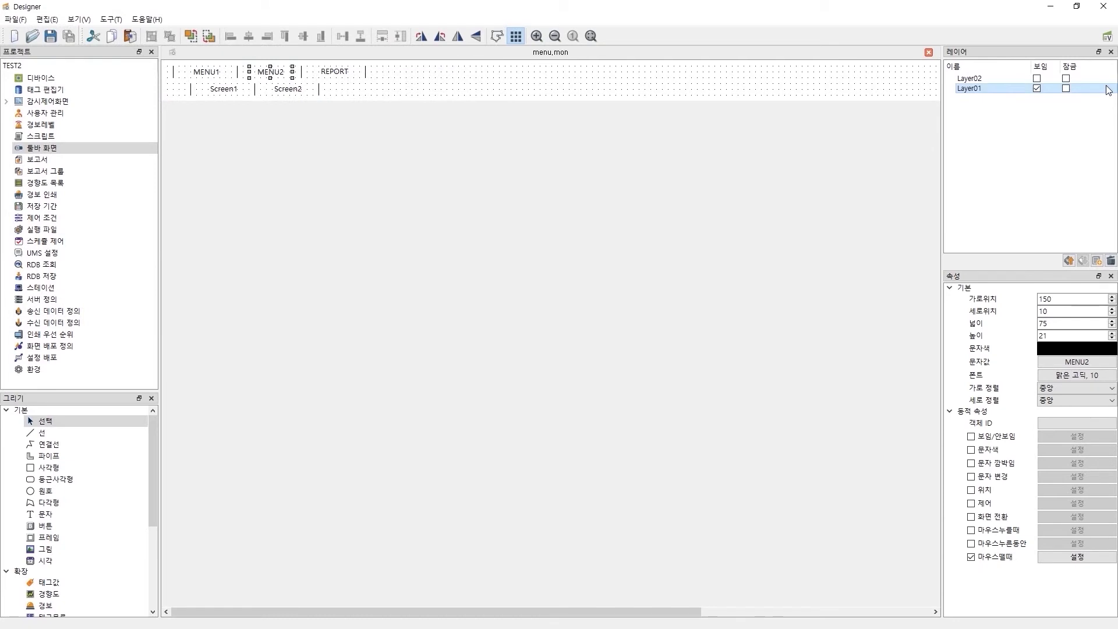
{"action": "left_click", "coordinate": [1037, 89]}
{"action": "left_click", "coordinate": [998, 78]}
{"action": "left_click", "coordinate": [1037, 79]}
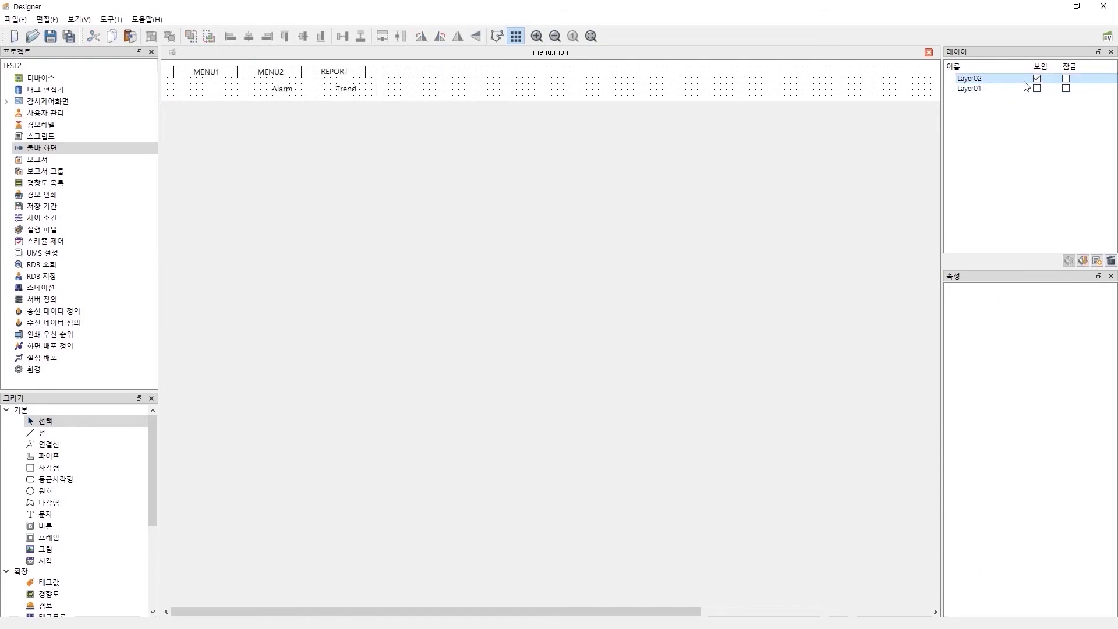
Step: Enable screen switching on the Alarm label with extend.mon as its target screen and save the toolbar screen
{"action": "left_click", "coordinate": [281, 90]}
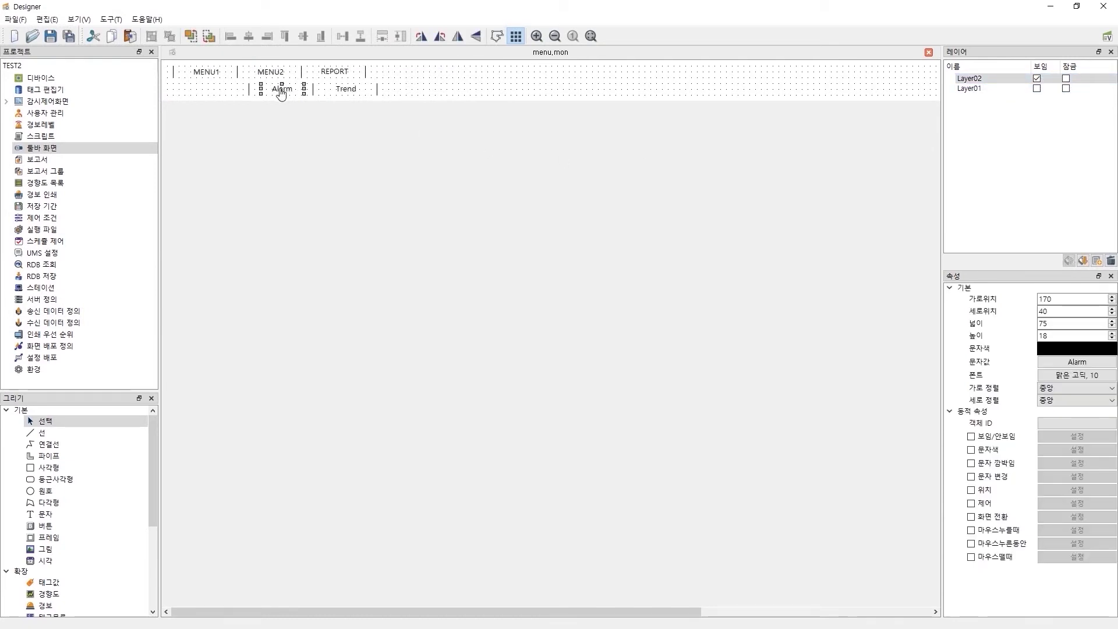
{"action": "left_click", "coordinate": [984, 517]}
{"action": "left_click", "coordinate": [1064, 516]}
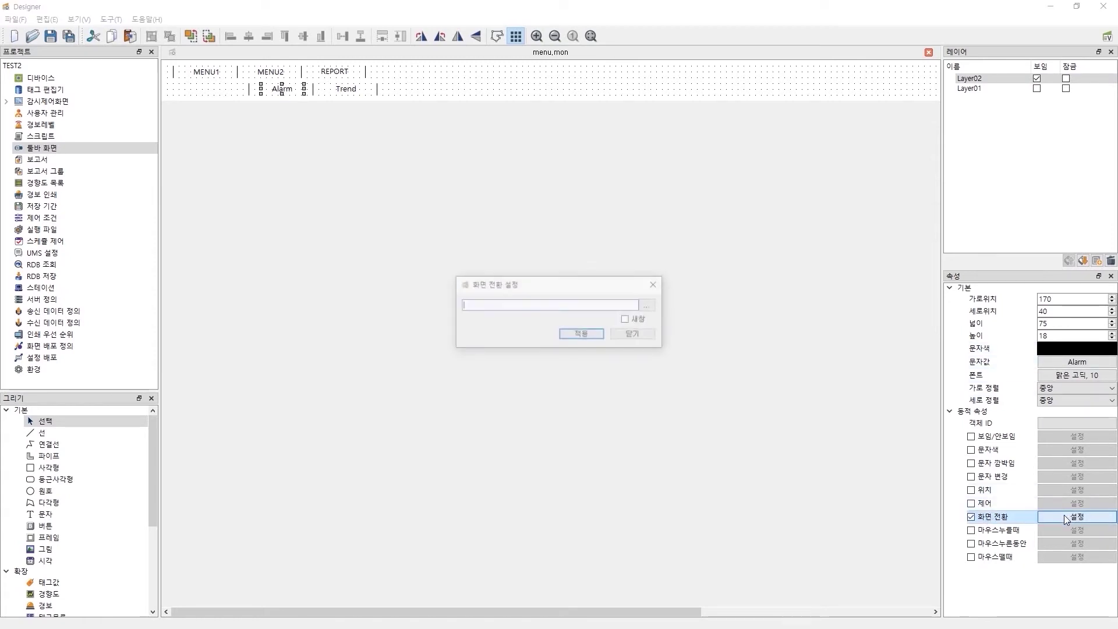
{"action": "left_click", "coordinate": [649, 305]}
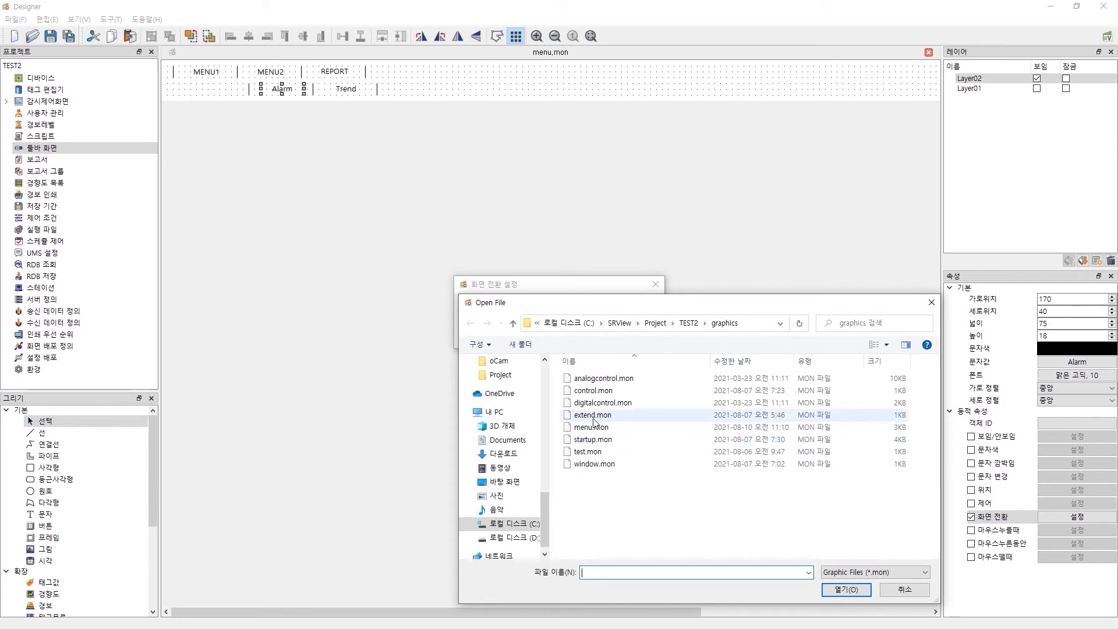
{"action": "double_click", "coordinate": [593, 415]}
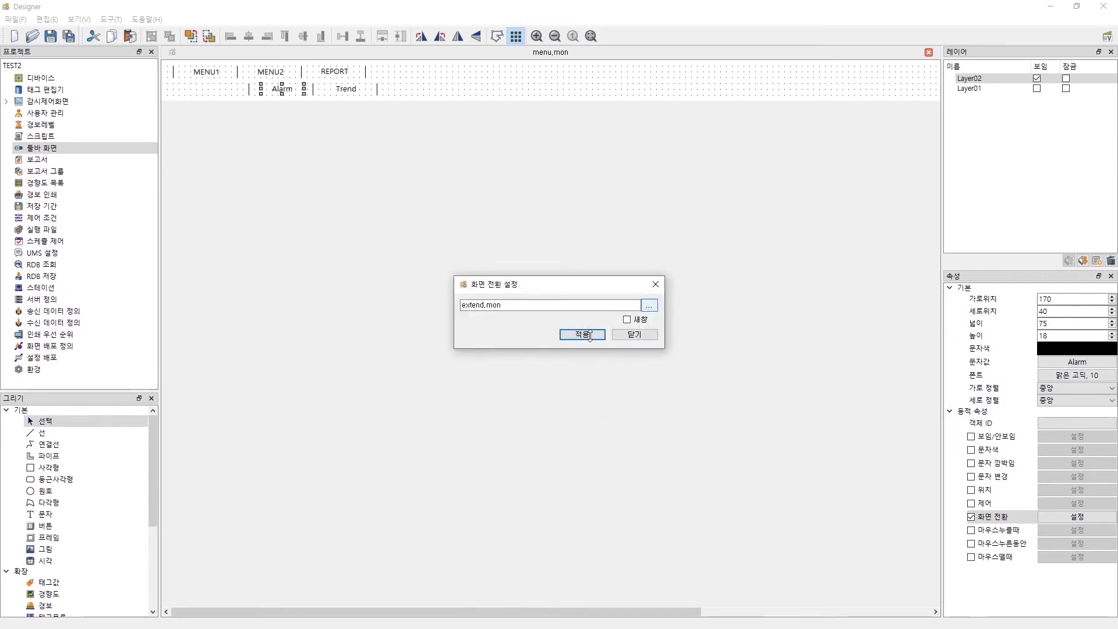
{"action": "left_click", "coordinate": [632, 337]}
{"action": "left_click", "coordinate": [273, 132]}
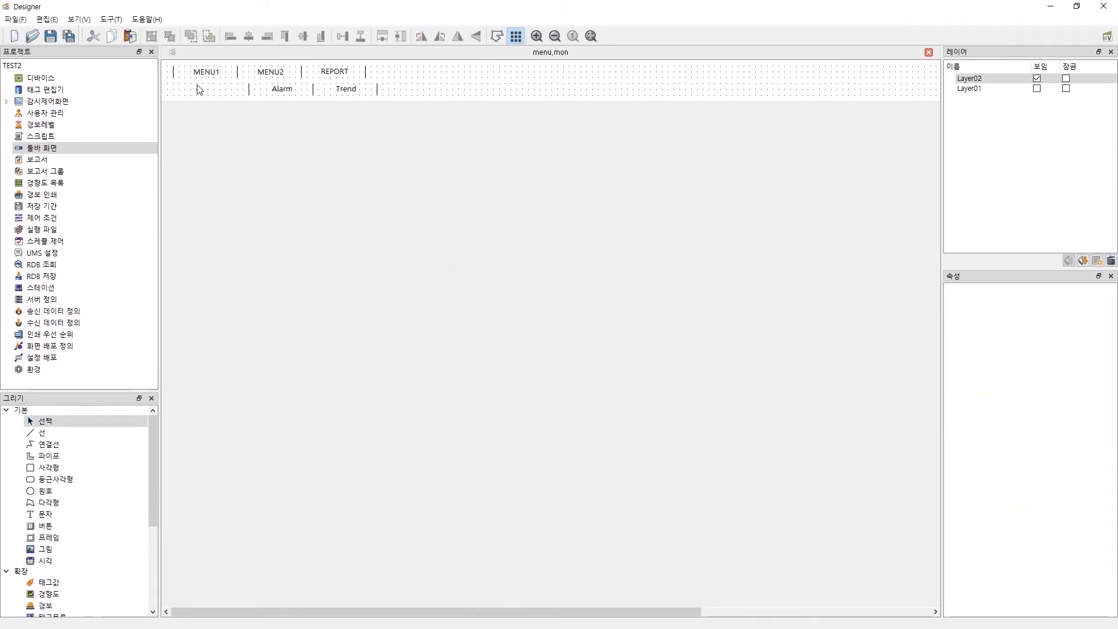
{"action": "key", "text": "ctrl+s"}
Step: Register a toolbar screen named Menu in the project, using menu.mon with the fixed-size option enabled
{"action": "left_click", "coordinate": [36, 149]}
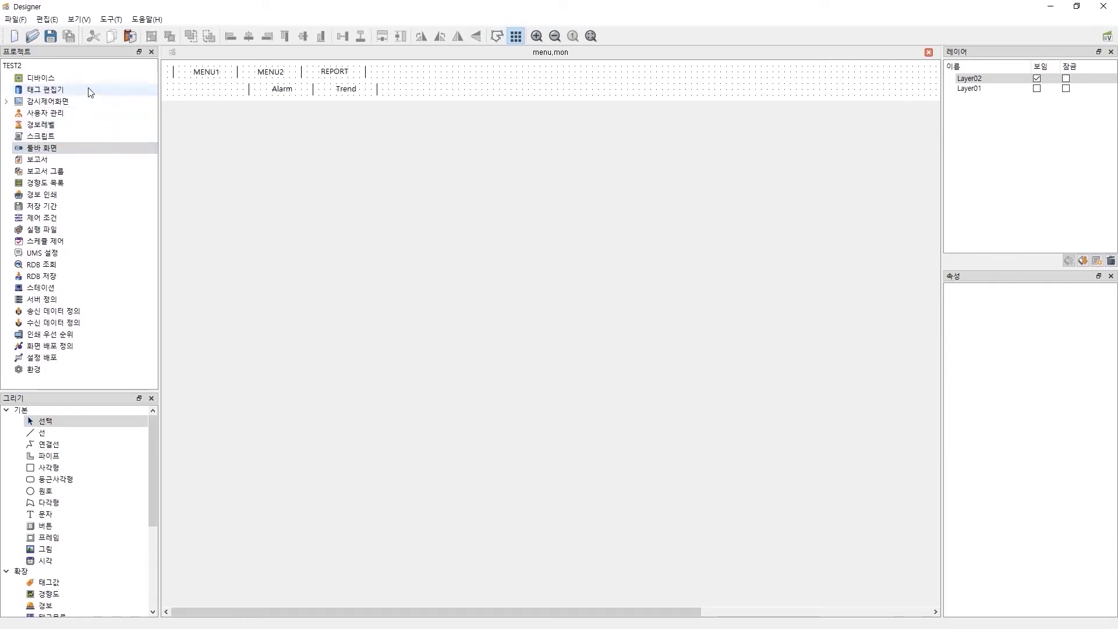
{"action": "double_click", "coordinate": [50, 148]}
{"action": "left_click", "coordinate": [651, 269]}
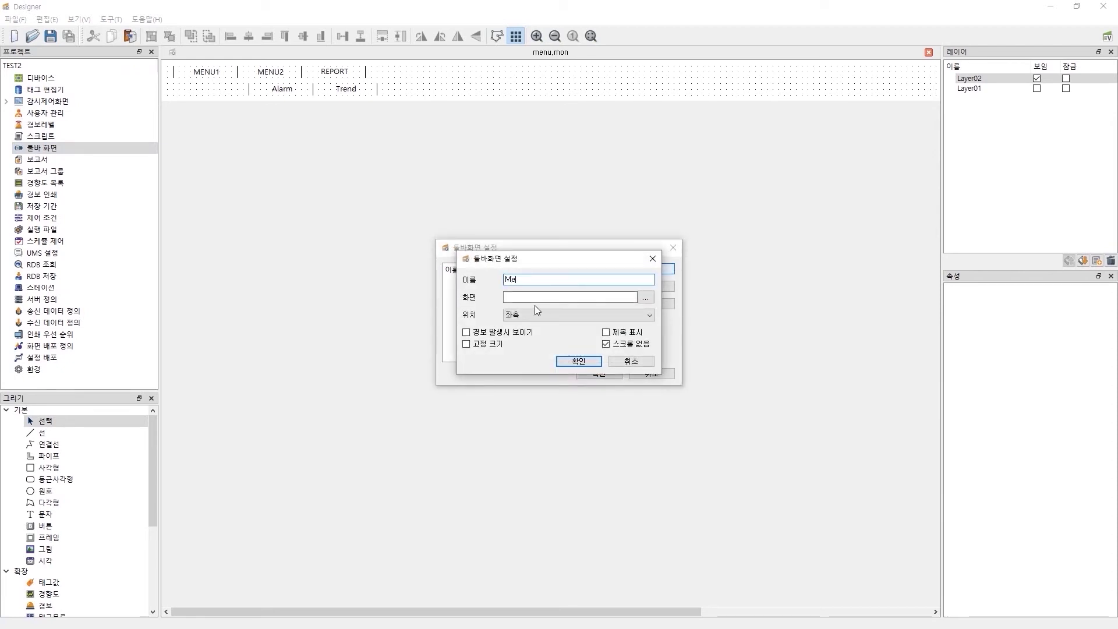
{"action": "left_click", "coordinate": [646, 297]}
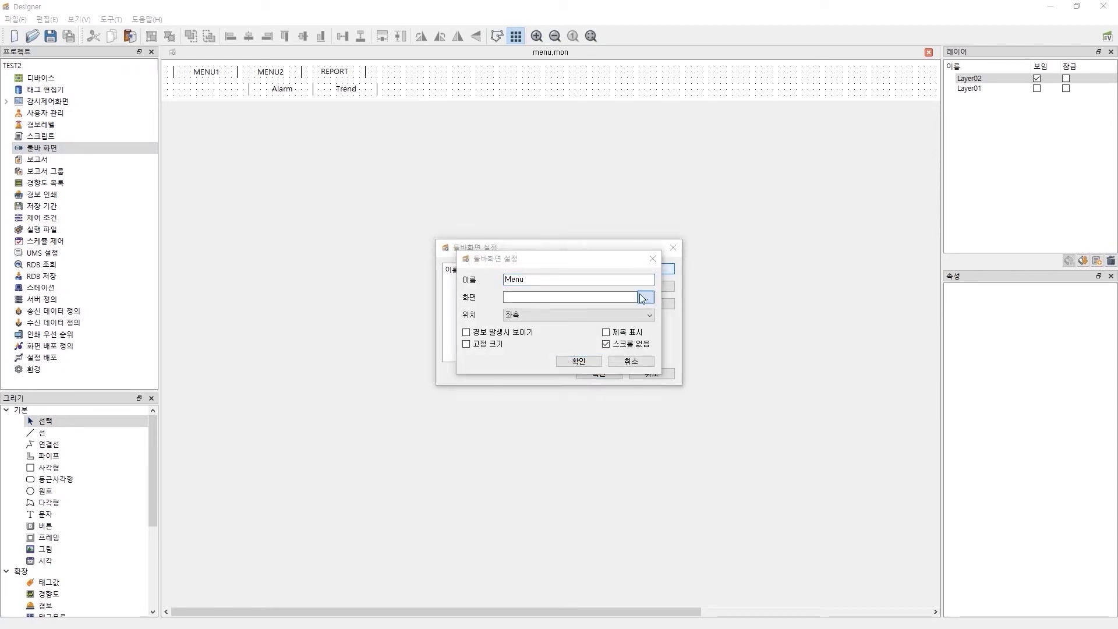
{"action": "left_click", "coordinate": [605, 402]}
{"action": "double_click", "coordinate": [604, 401]}
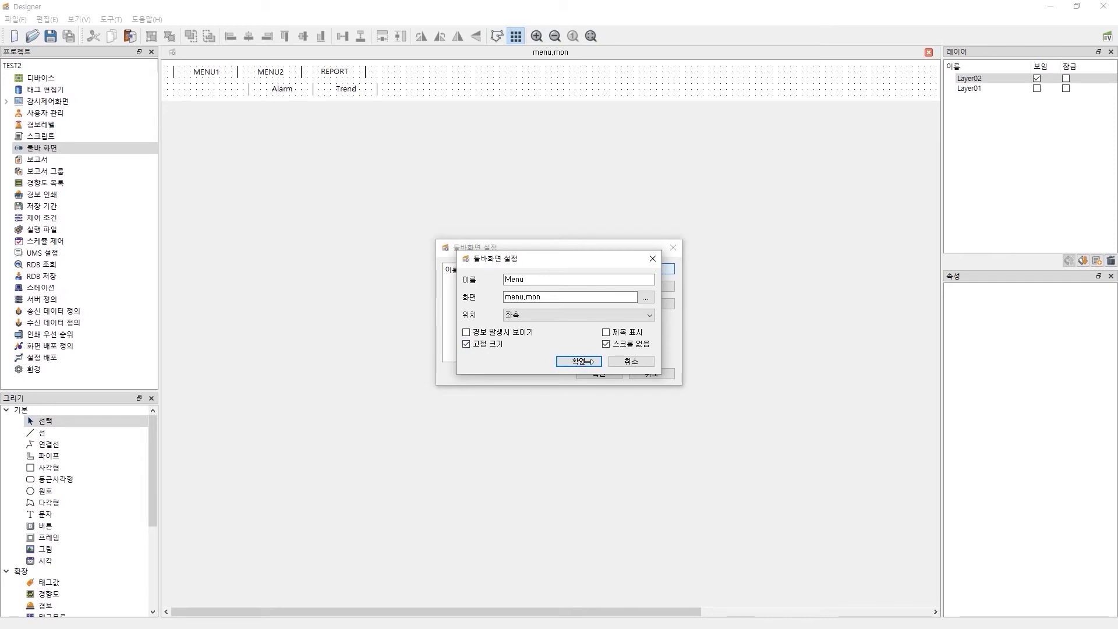
{"action": "left_click", "coordinate": [578, 361]}
{"action": "left_click", "coordinate": [598, 374]}
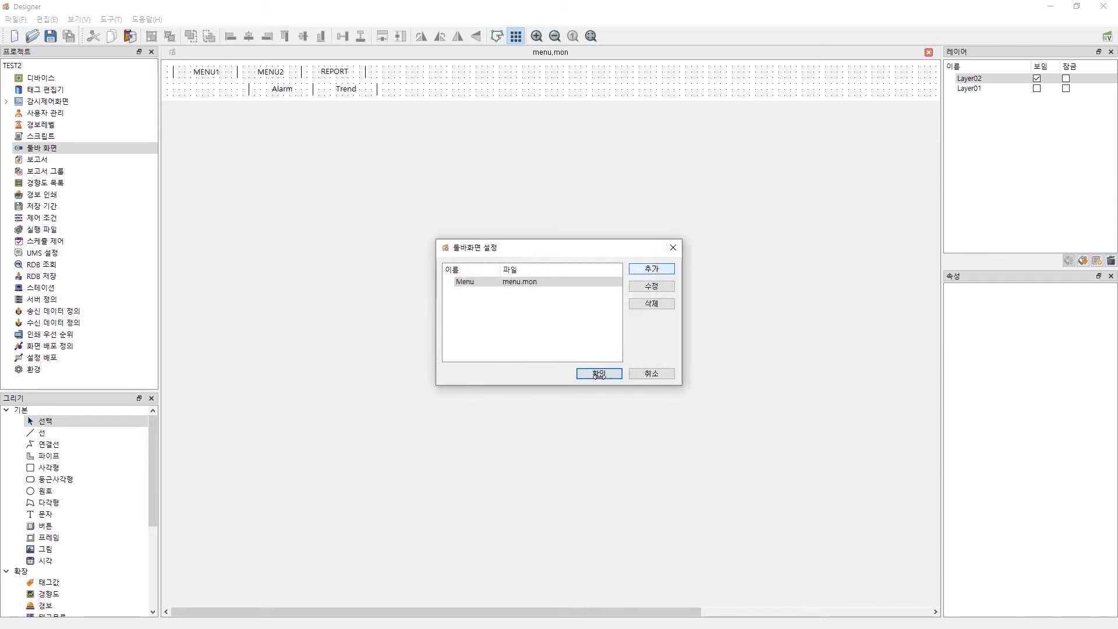
Step: Confirm the toolbar screen settings and check menu.mon in View, returning to Designer
{"action": "left_click", "coordinate": [1110, 39]}
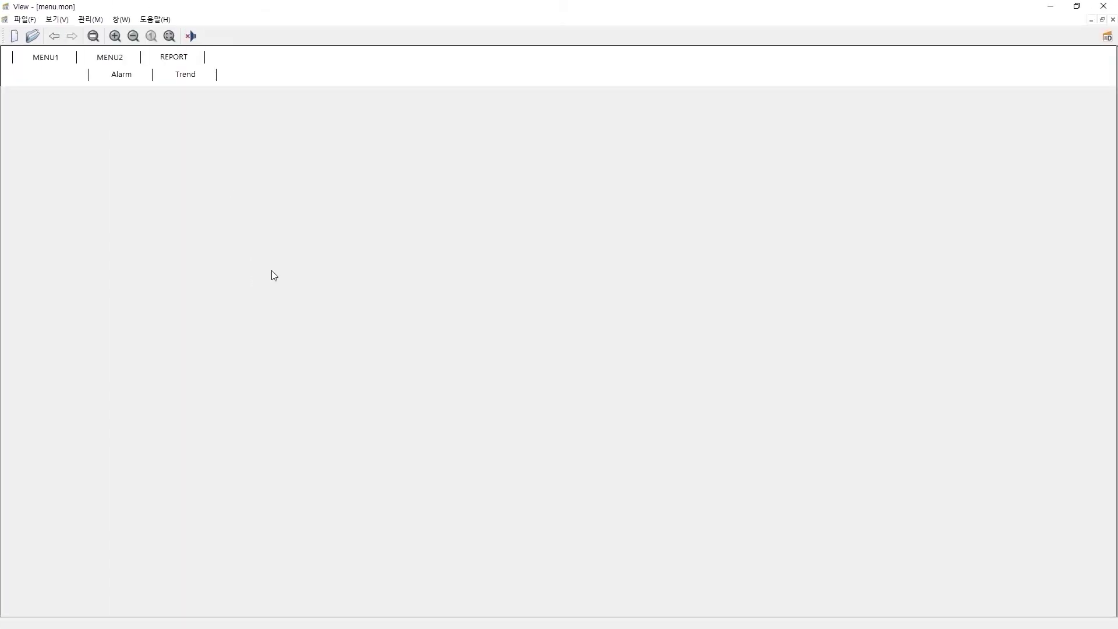
{"action": "key", "text": "super"}
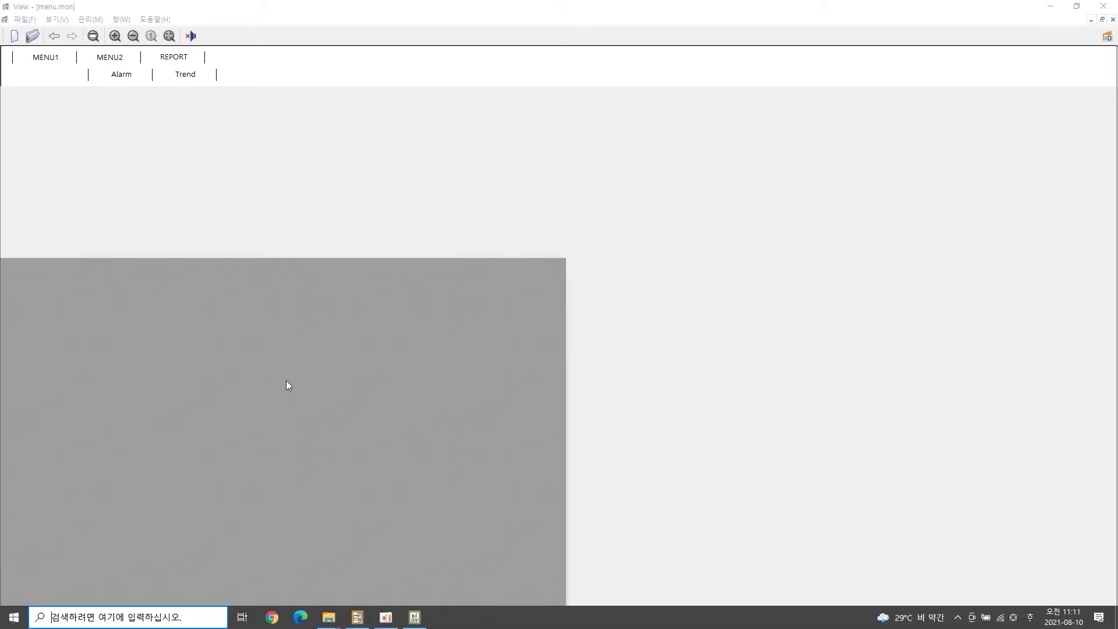
{"action": "left_click", "coordinate": [357, 617]}
Step: Show Layer01 and hide Layer02 on the toolbar screen
{"action": "left_click", "coordinate": [1036, 91]}
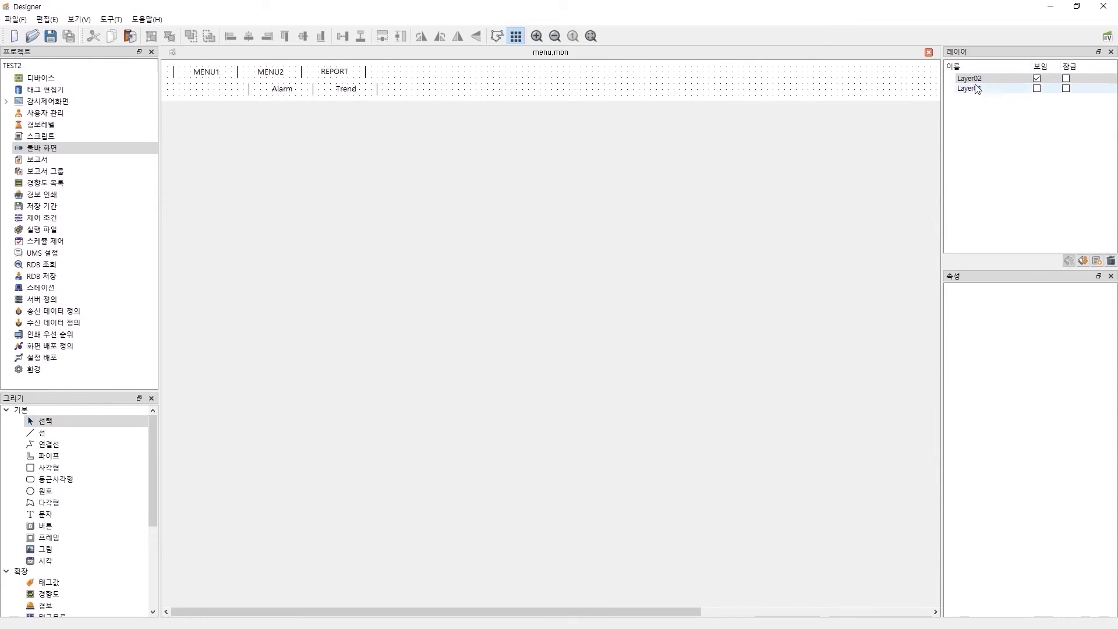
{"action": "left_click", "coordinate": [1037, 89]}
{"action": "left_click", "coordinate": [1037, 78]}
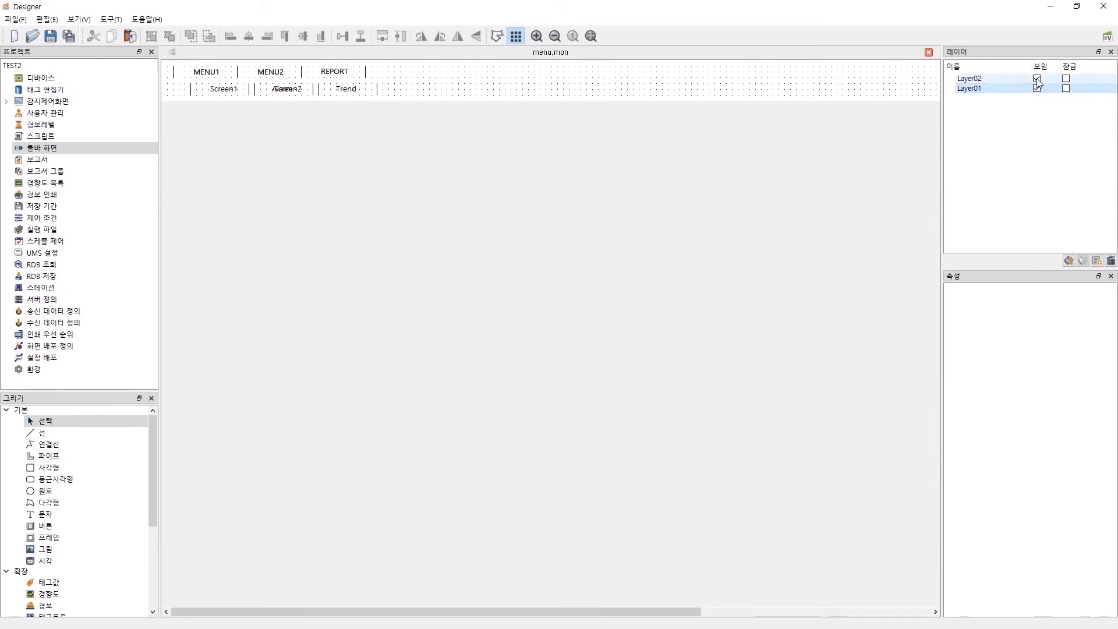
{"action": "left_click", "coordinate": [1037, 78]}
Step: Copy the full mouse-release script of the MENU1 label on Layer01 and close the script editor
{"action": "left_click", "coordinate": [205, 75]}
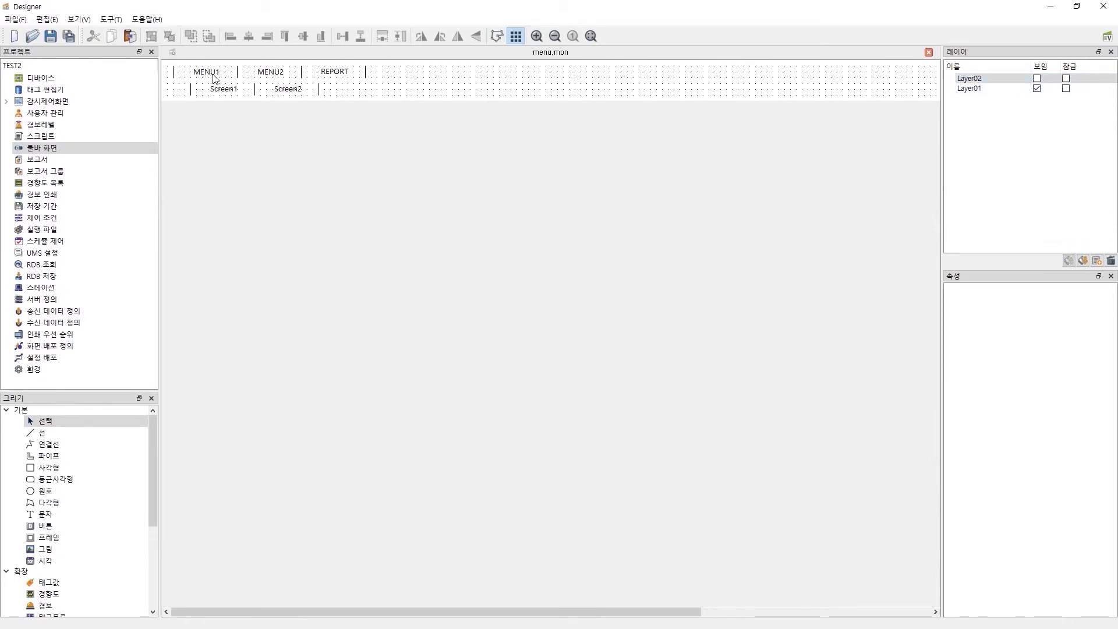
{"action": "left_click", "coordinate": [205, 73]}
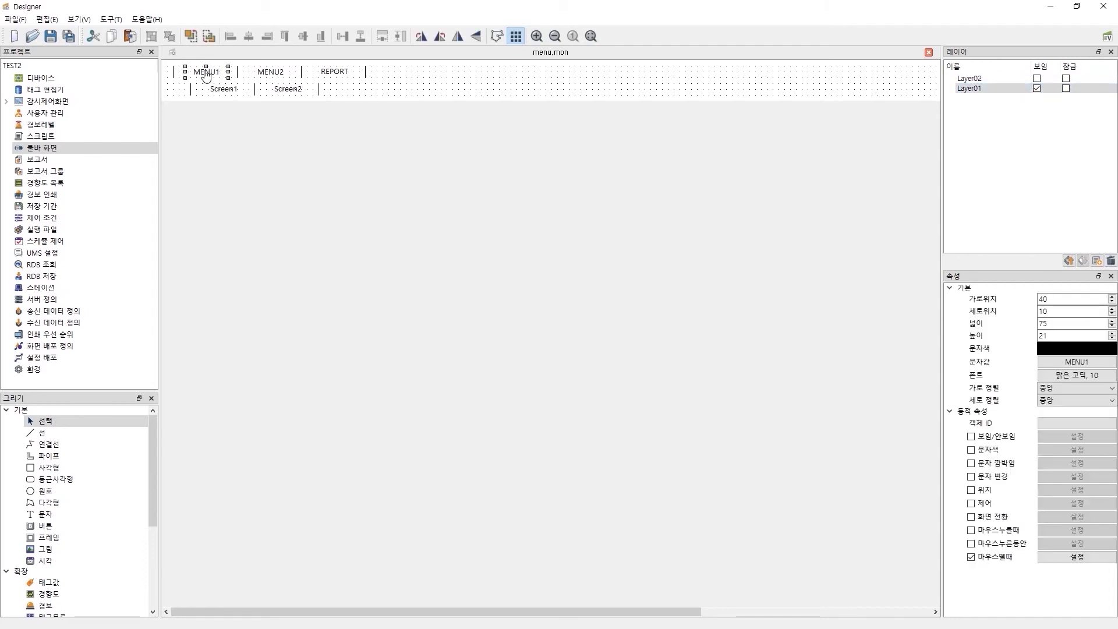
{"action": "double_click", "coordinate": [992, 556]}
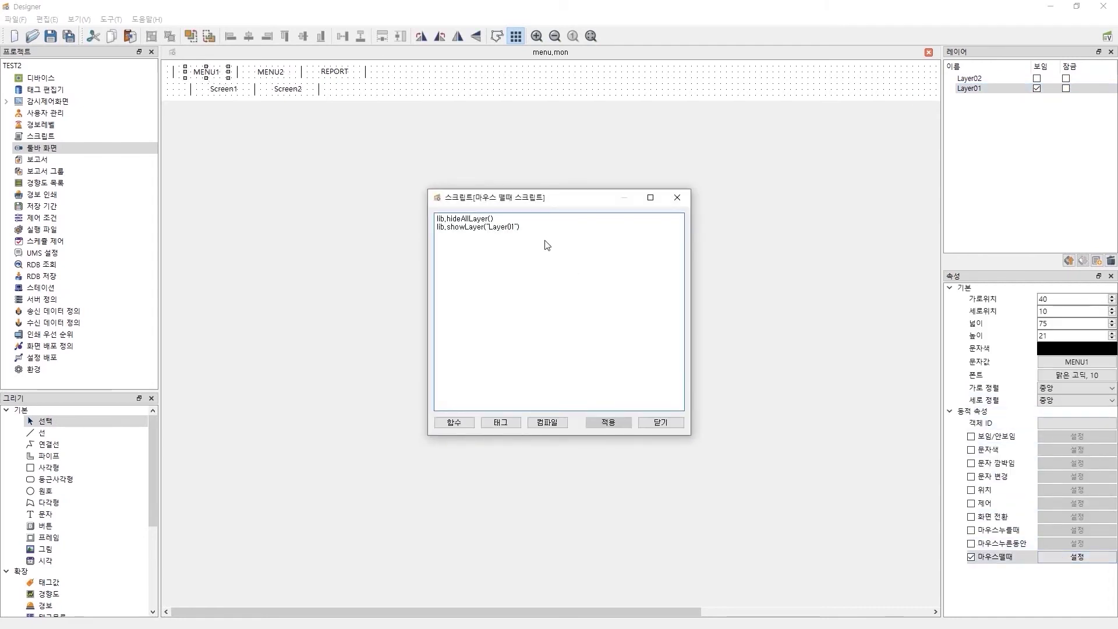
{"action": "key", "text": "ctrl+a"}
{"action": "key", "text": "ctrl+c"}
{"action": "left_click", "coordinate": [660, 423]}
{"action": "left_click", "coordinate": [375, 111]}
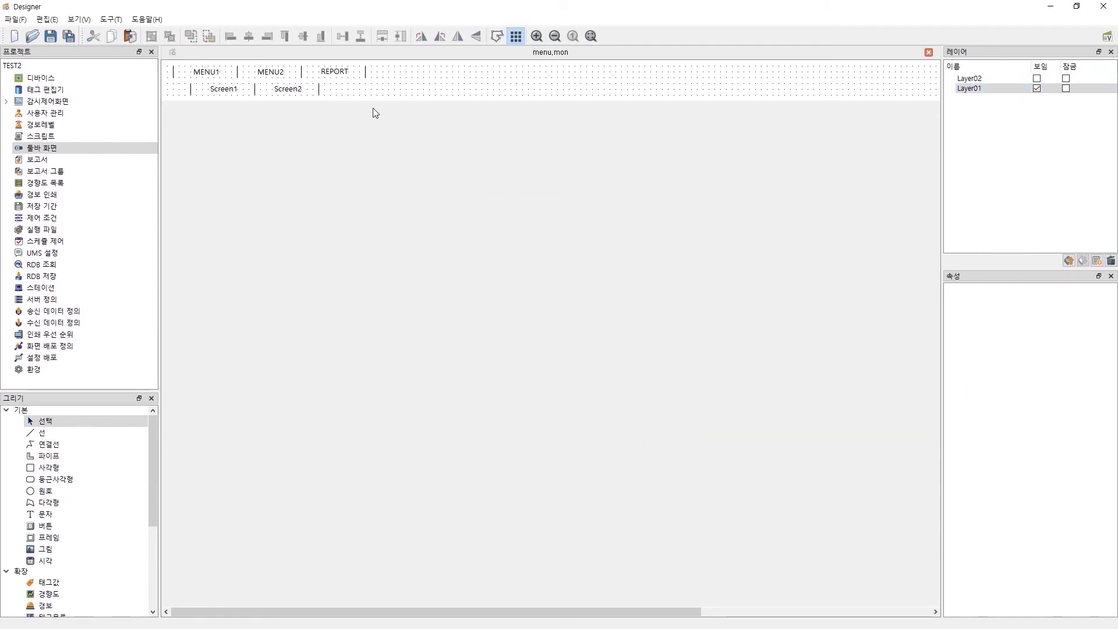
Step: Hide Layer01, show Layer02 and make Layer02 the active layer for editing its labels
{"action": "left_click", "coordinate": [1037, 88]}
{"action": "left_click", "coordinate": [1037, 89]}
{"action": "left_click", "coordinate": [990, 81]}
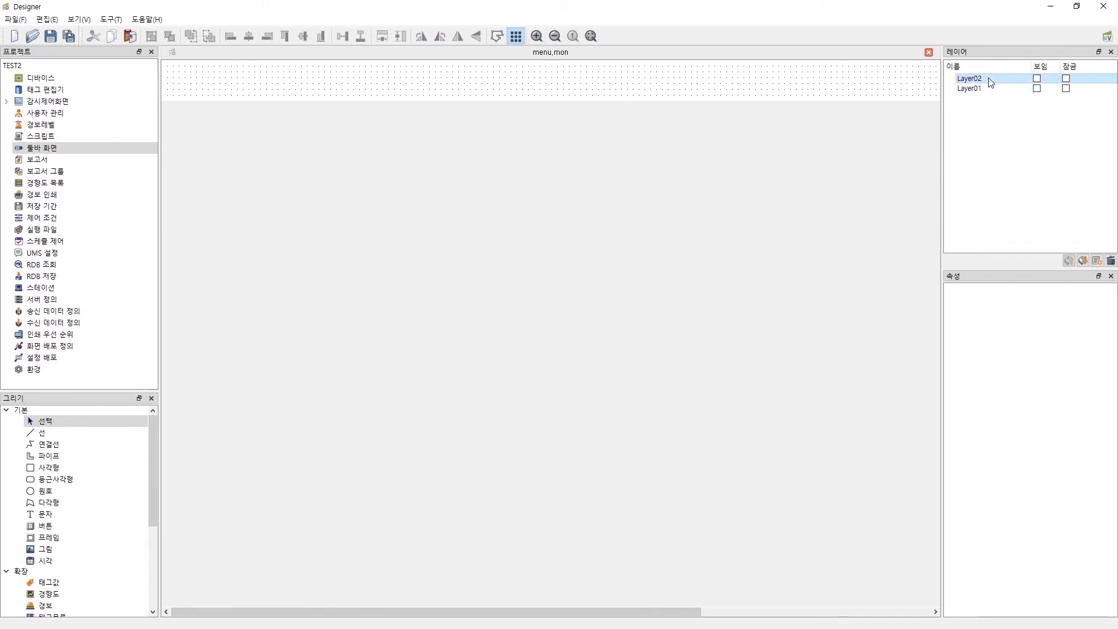
{"action": "left_click", "coordinate": [1037, 79]}
Step: Enable the mouse-release script on Layer02's MENU1 label, paste the lib.hideAllLayer() and lib.showLayer("Layer01") script, then compile and apply it
{"action": "left_click", "coordinate": [213, 72]}
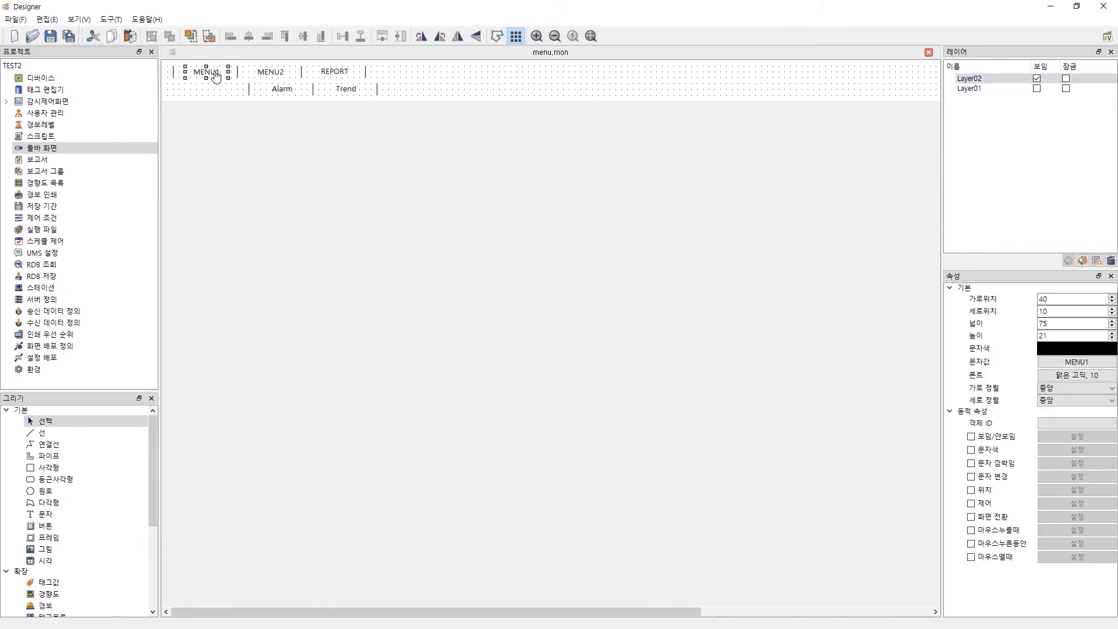
{"action": "left_click", "coordinate": [971, 557]}
{"action": "left_click", "coordinate": [1075, 557]}
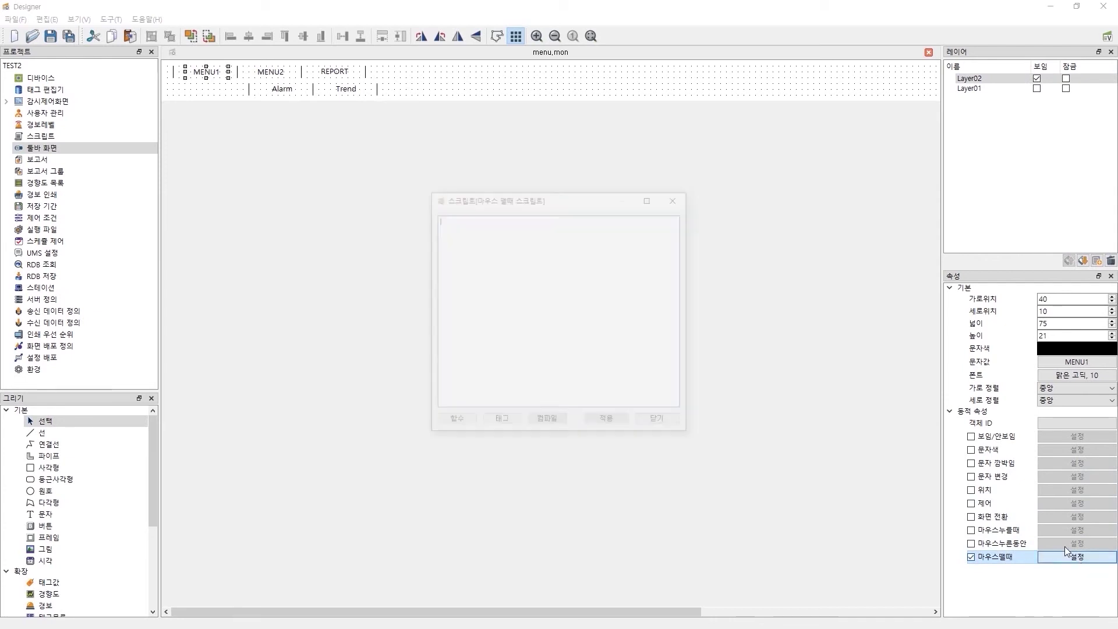
{"action": "key", "text": "ctrl+v"}
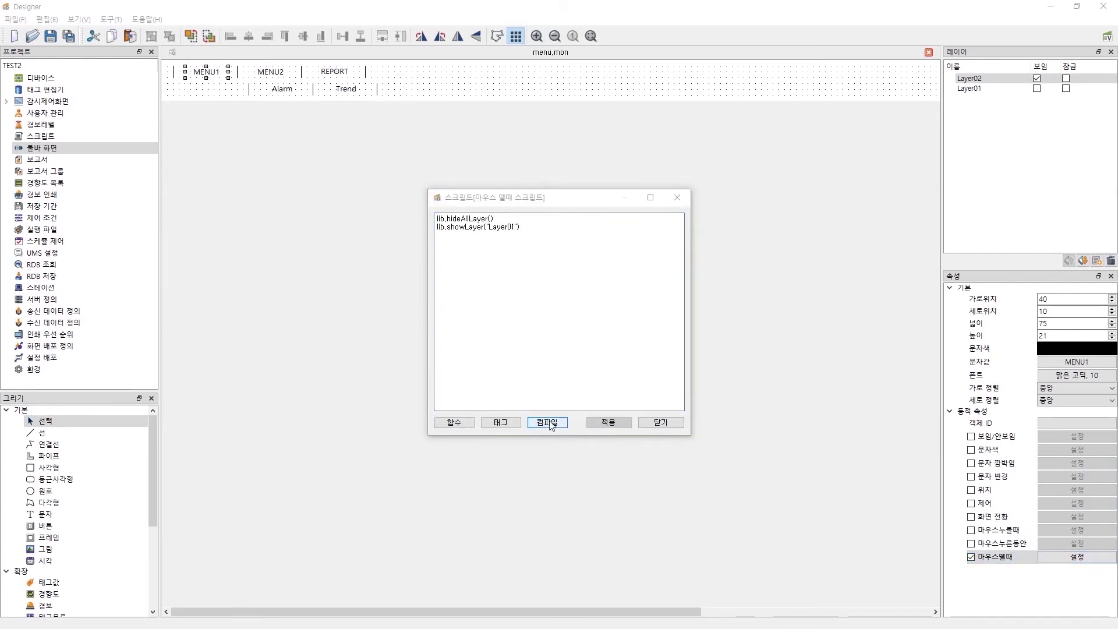
{"action": "left_click", "coordinate": [547, 422]}
{"action": "key", "text": "Return"}
{"action": "left_click", "coordinate": [607, 423]}
{"action": "left_click", "coordinate": [670, 424]}
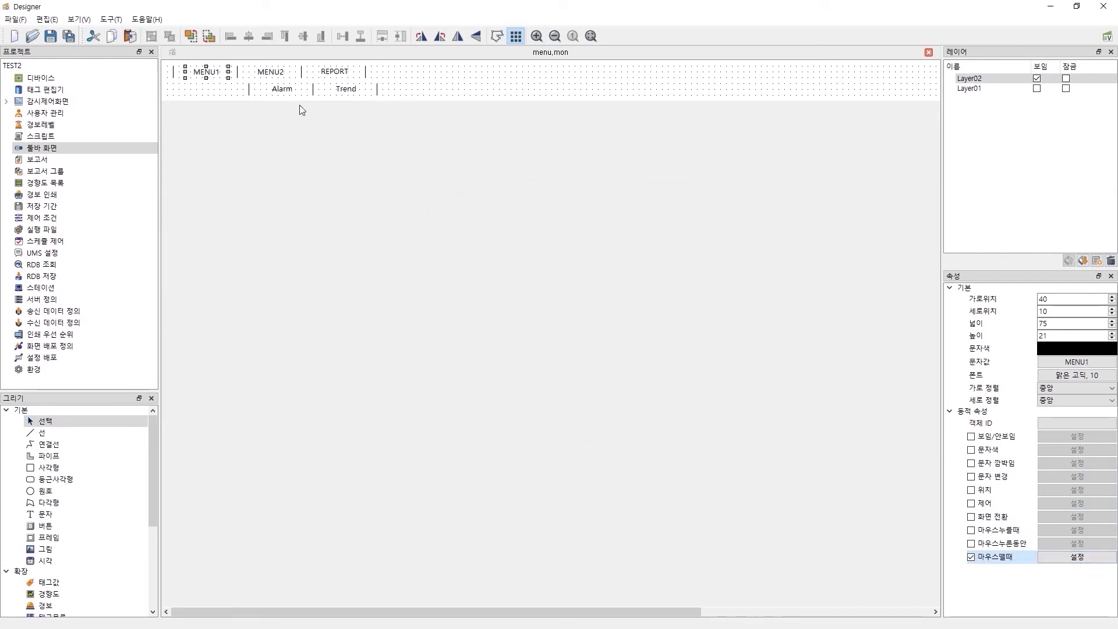
Step: Give Layer02's MENU2 label a mouse-release script with lib.hideAllLayer() and lib.showLayer("Layer02"), then compile and apply it
{"action": "left_click", "coordinate": [268, 75]}
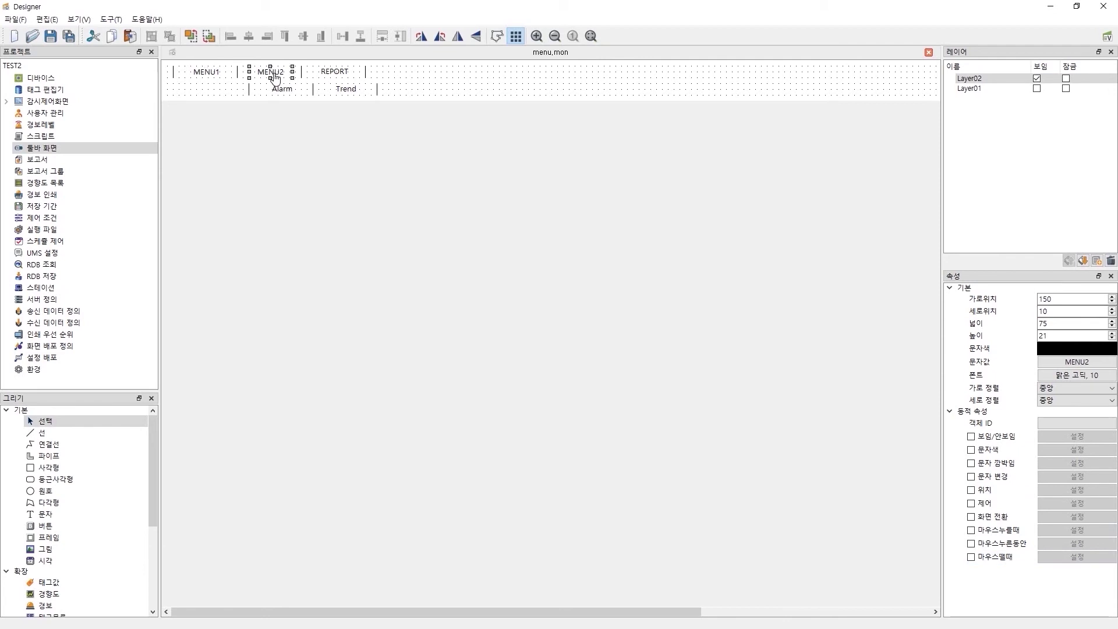
{"action": "left_click", "coordinate": [999, 558]}
{"action": "left_click", "coordinate": [1077, 557]}
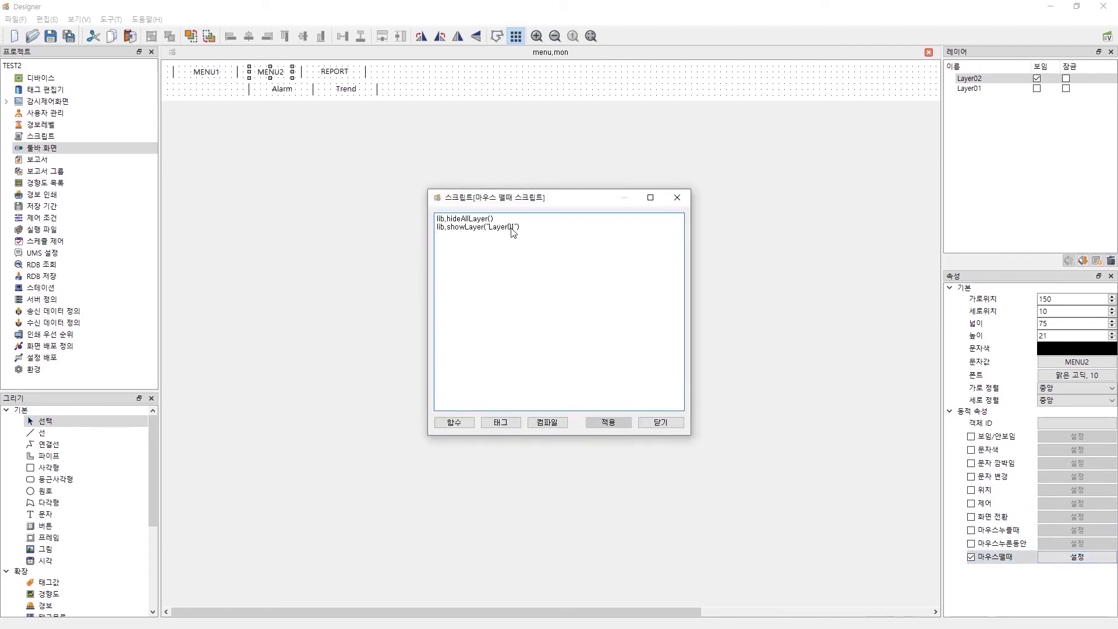
{"action": "left_click", "coordinate": [546, 422]}
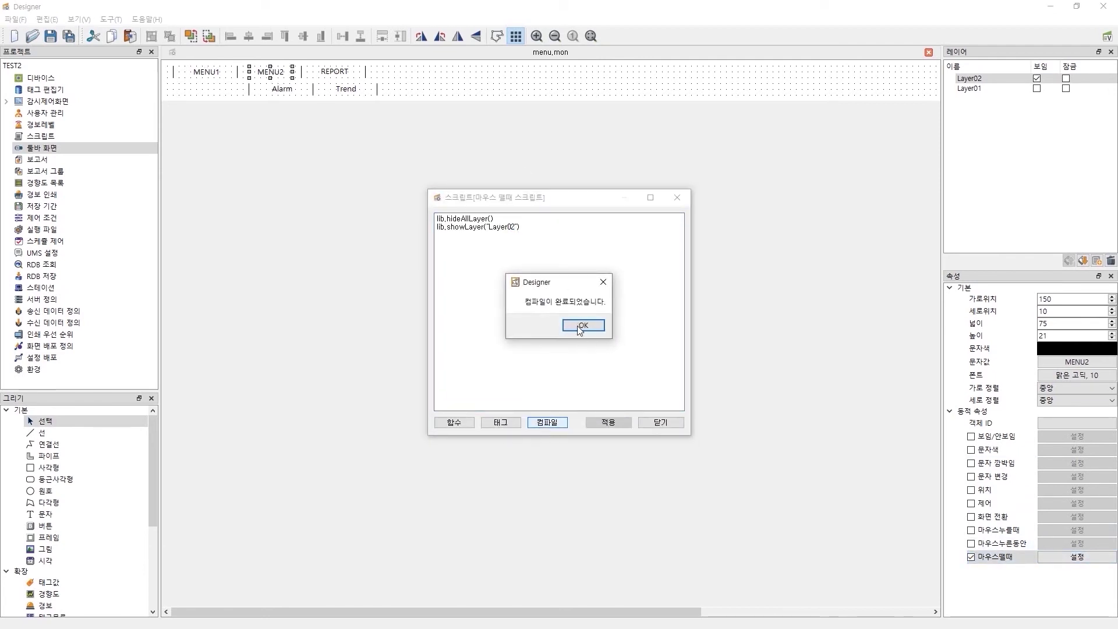
{"action": "left_click", "coordinate": [588, 325]}
{"action": "left_click", "coordinate": [608, 422]}
{"action": "left_click", "coordinate": [649, 422]}
{"action": "left_click", "coordinate": [431, 213]}
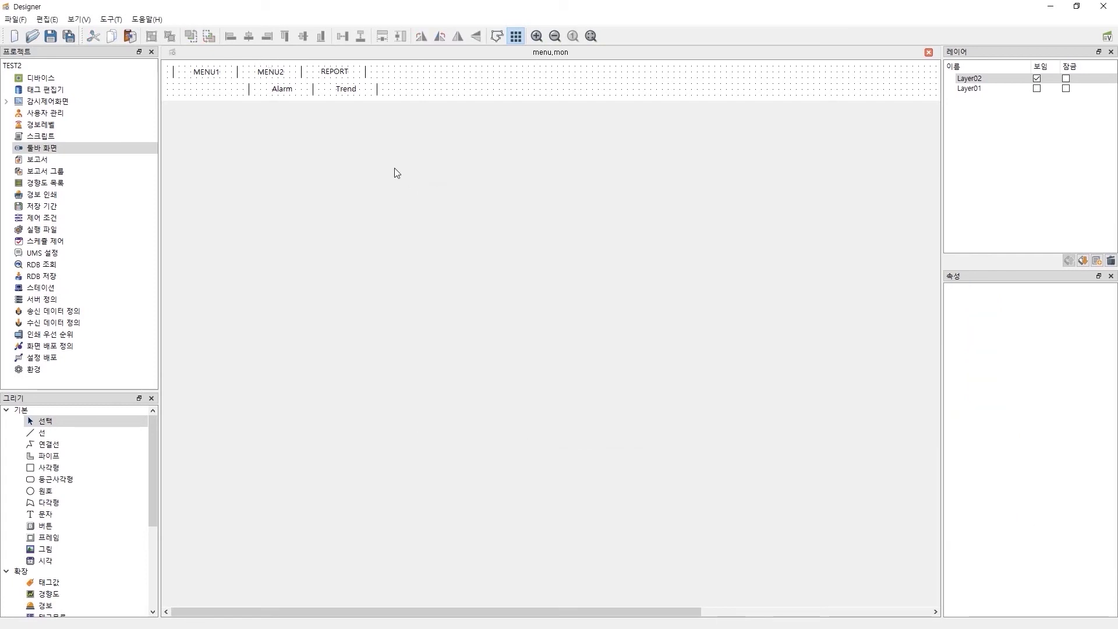
Step: Hide Layer02, show Layer01 and save the toolbar screen
{"action": "key", "text": "ctrl+s"}
{"action": "left_click", "coordinate": [1037, 78]}
{"action": "left_click", "coordinate": [1036, 88]}
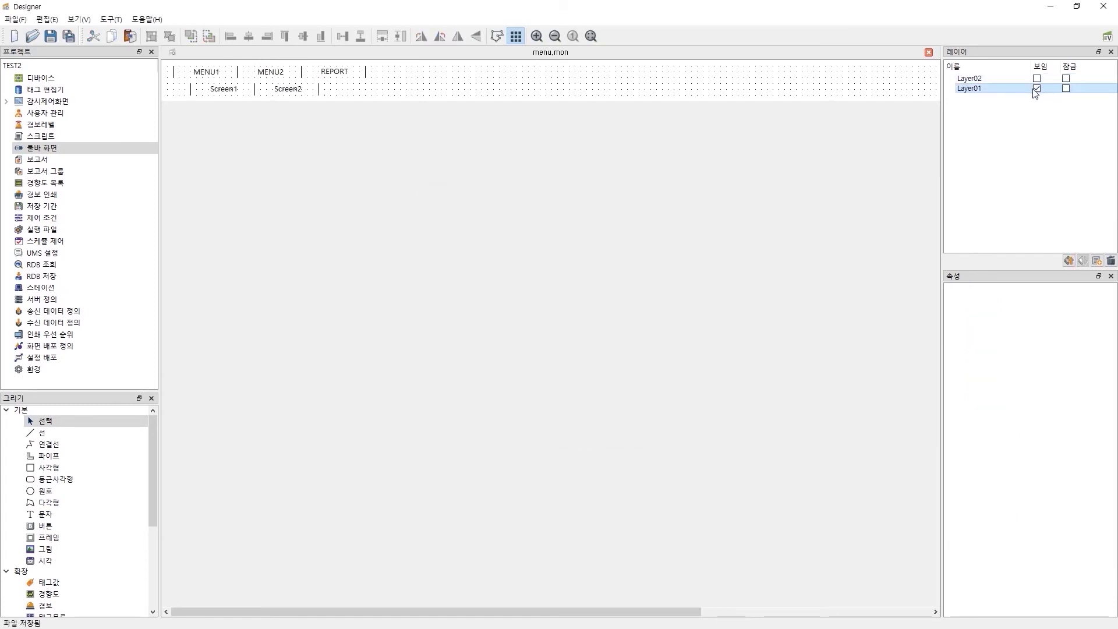
{"action": "key", "text": "ctrl+s"}
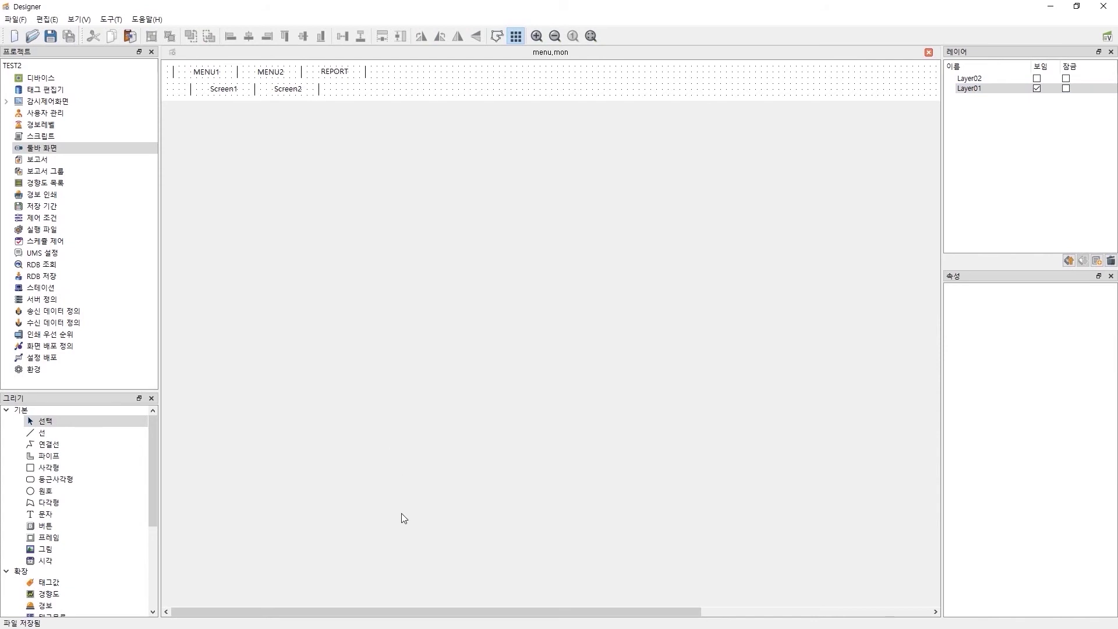
Step: Restart View and test switching between the MENU1 and MENU2 submenus on menu.mon
{"action": "key", "text": "super"}
{"action": "left_click", "coordinate": [414, 571]}
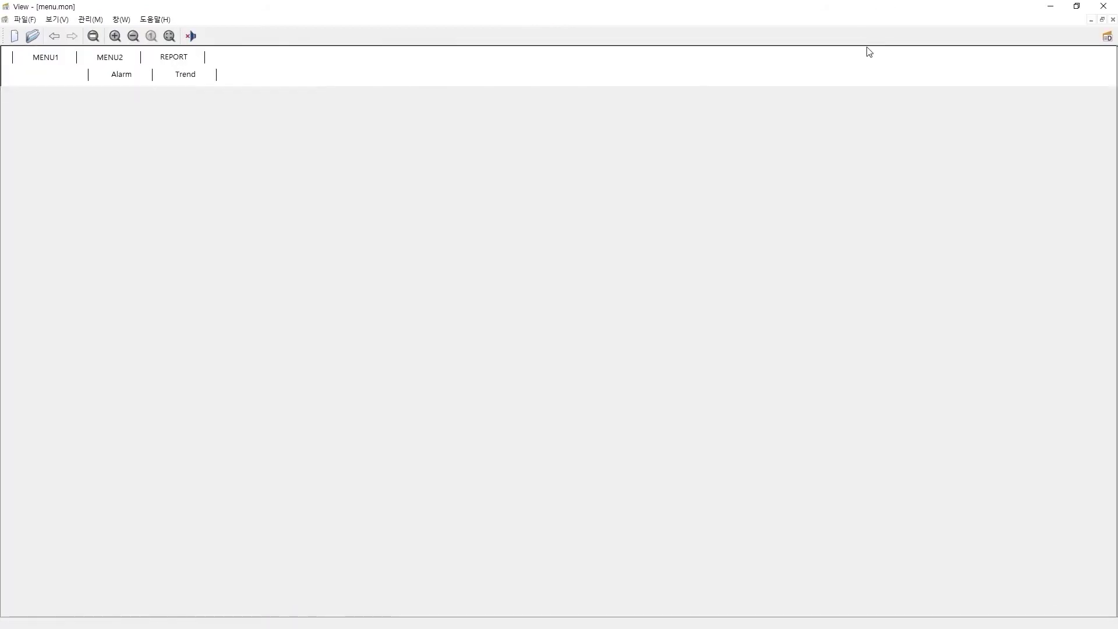
{"action": "left_click", "coordinate": [1104, 6]}
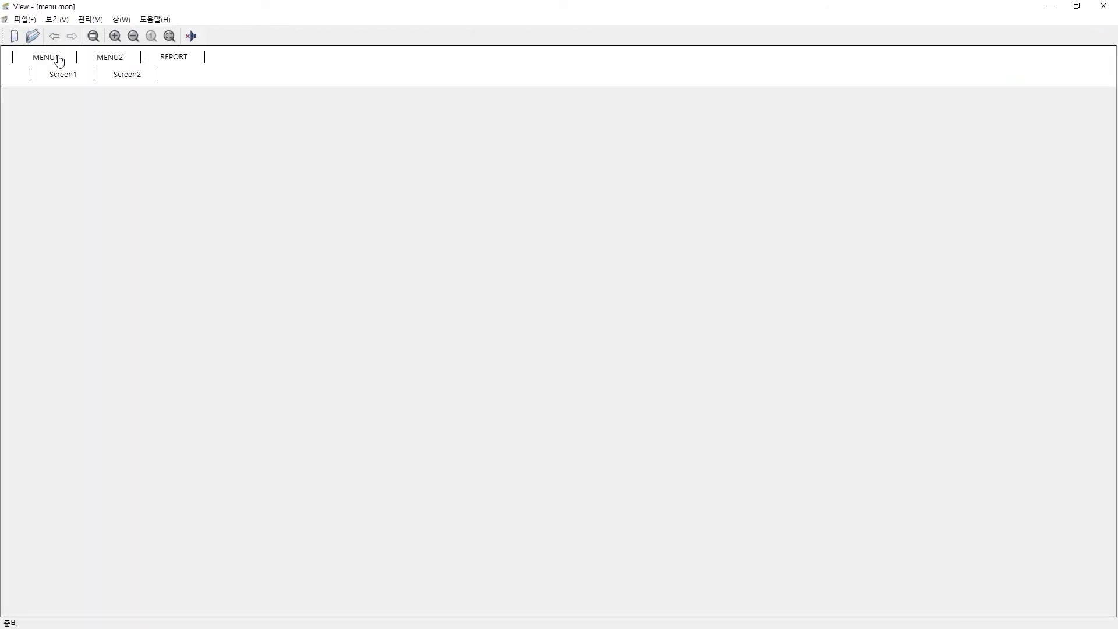
{"action": "left_click", "coordinate": [113, 63]}
{"action": "left_click", "coordinate": [46, 65]}
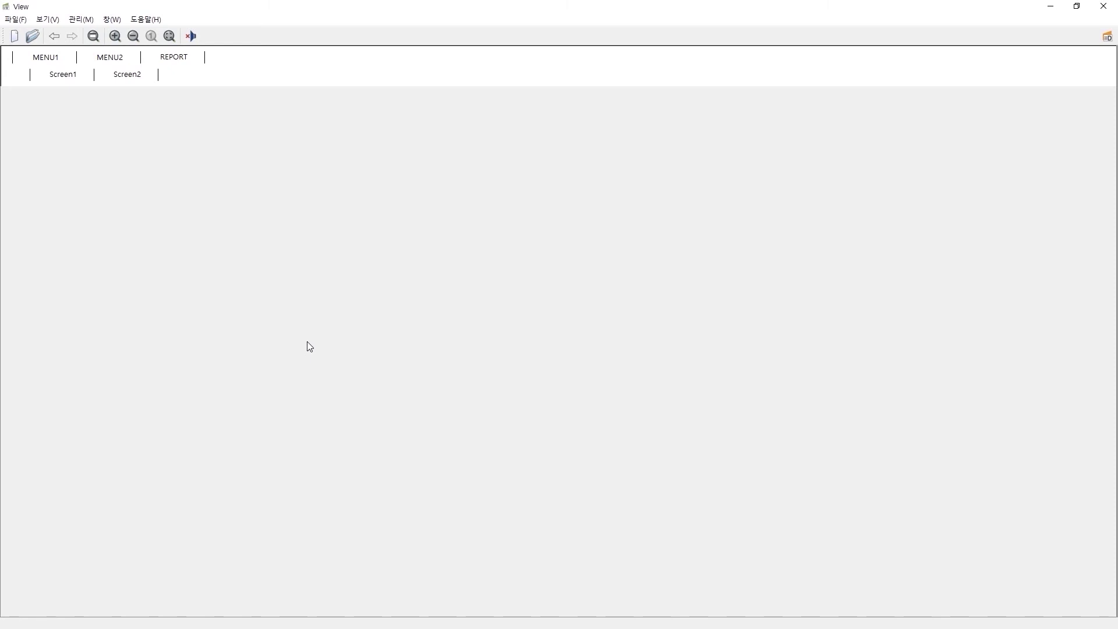
Step: Switch to Designer and set the Menu toolbar screen's position to 상단 (top), confirming the settings
{"action": "key", "text": "alt+Tab"}
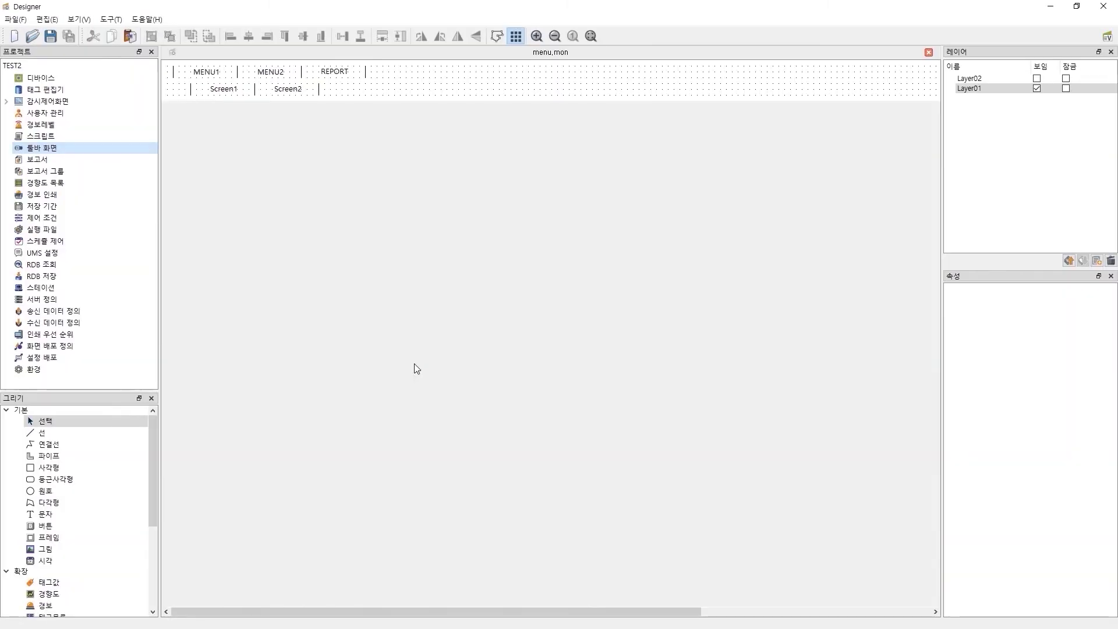
{"action": "double_click", "coordinate": [57, 149]}
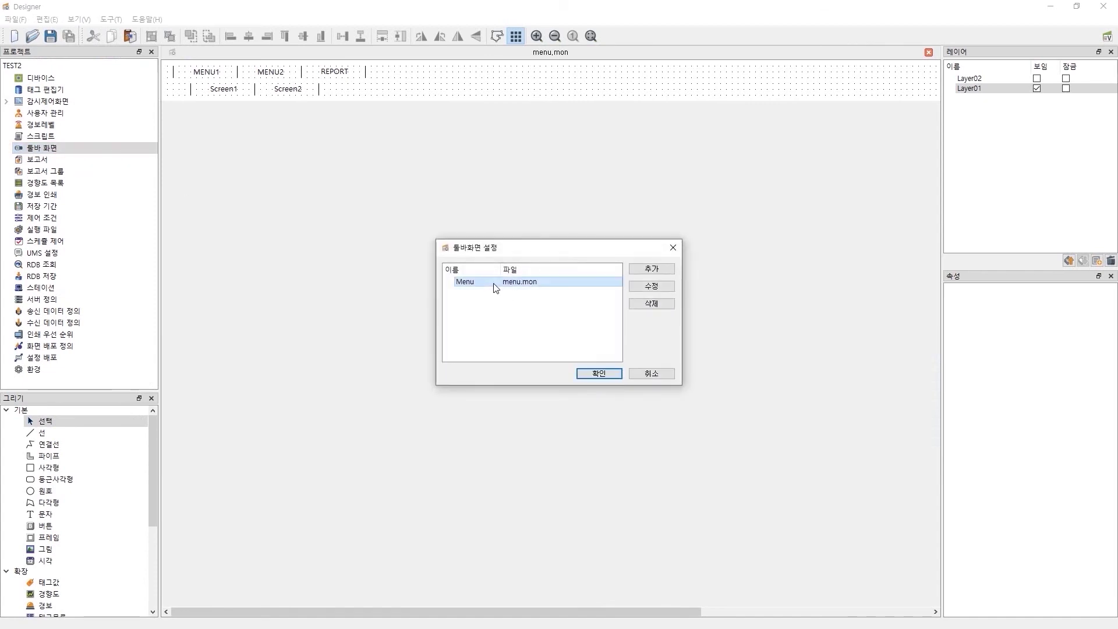
{"action": "double_click", "coordinate": [495, 286]}
{"action": "left_click", "coordinate": [534, 316]}
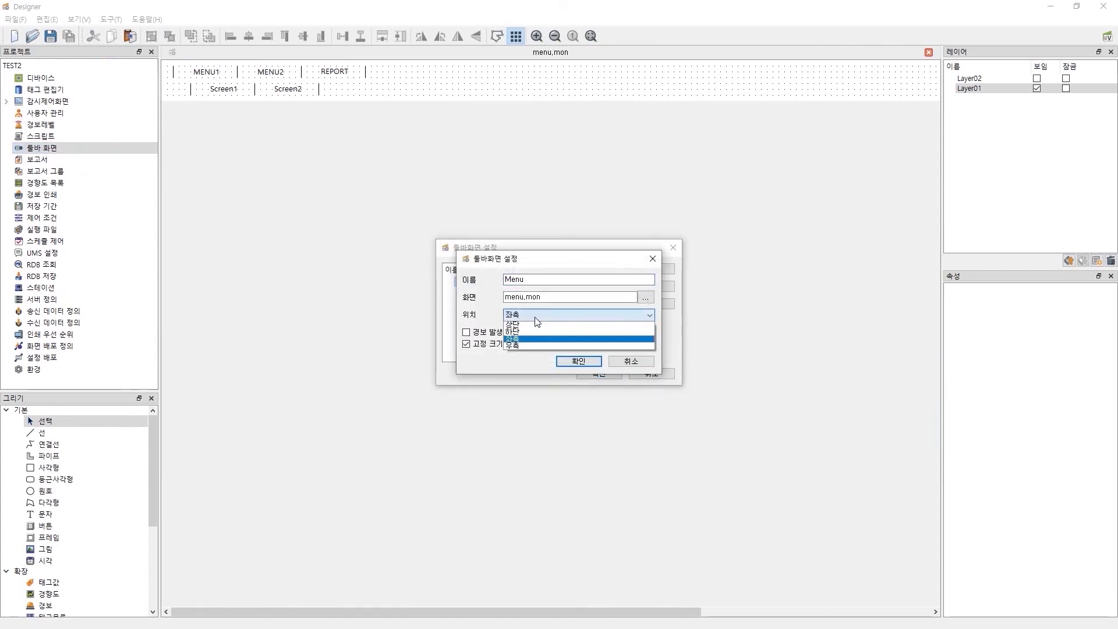
{"action": "left_click", "coordinate": [531, 332]}
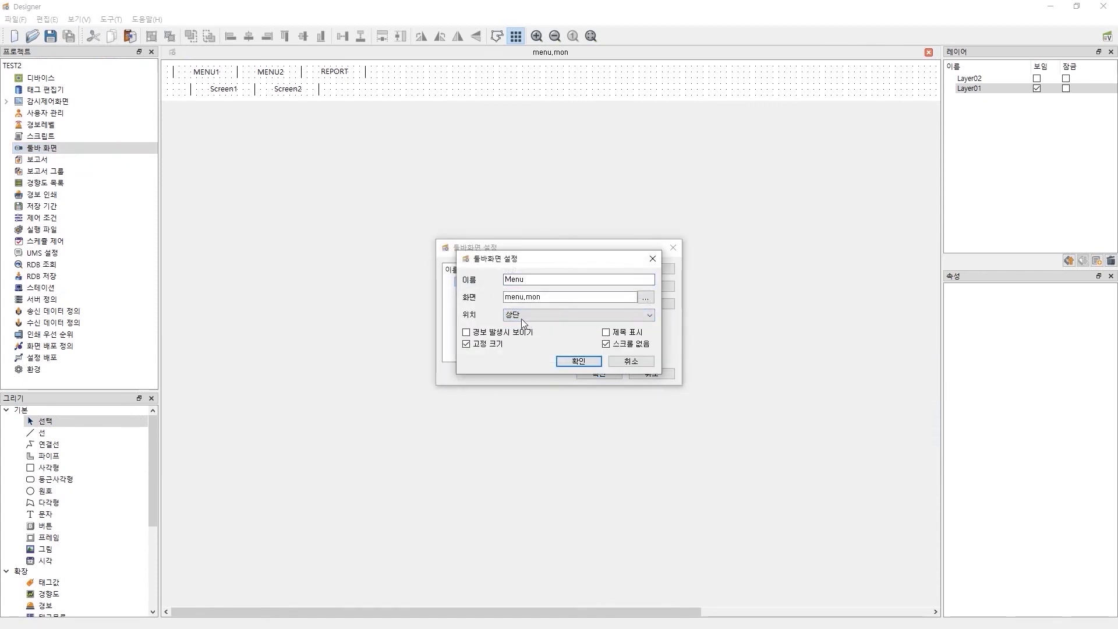
{"action": "left_click", "coordinate": [573, 361]}
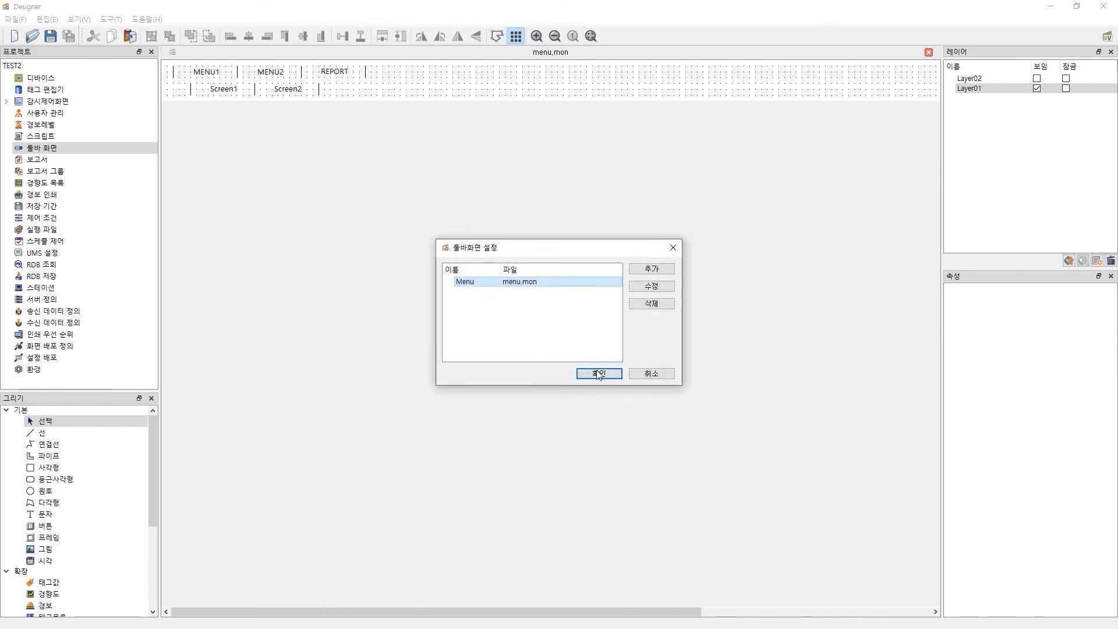
{"action": "left_click", "coordinate": [598, 374]}
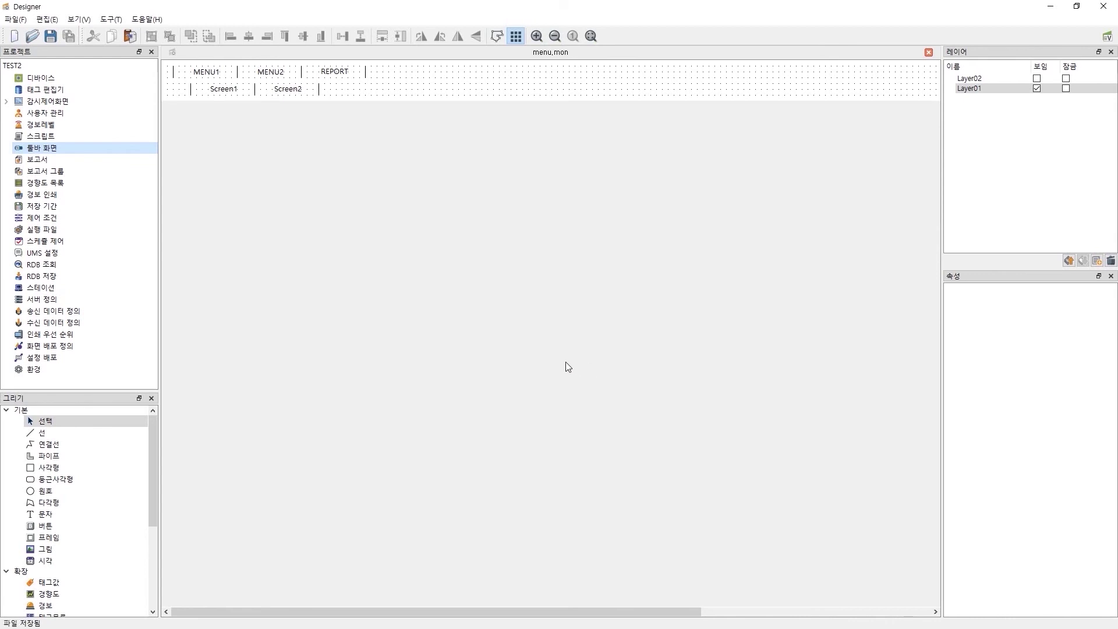
Step: Close the running View window and relaunch View from Designer to load the updated toolbar
{"action": "key", "text": "super"}
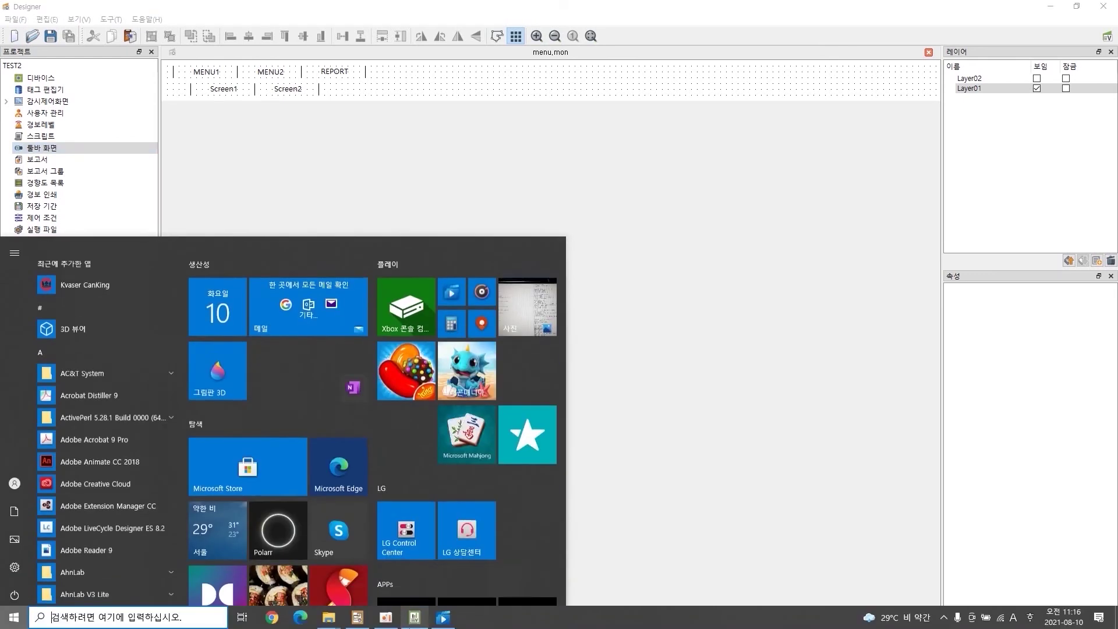
{"action": "left_click", "coordinate": [479, 484]}
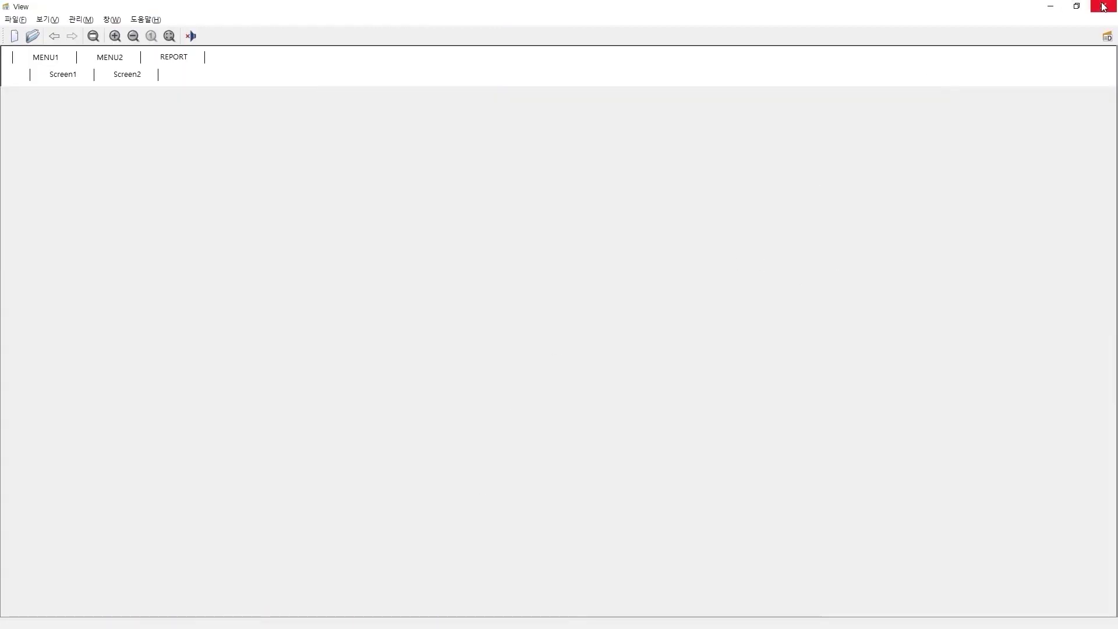
{"action": "left_click", "coordinate": [1102, 7]}
{"action": "left_click", "coordinate": [1106, 37]}
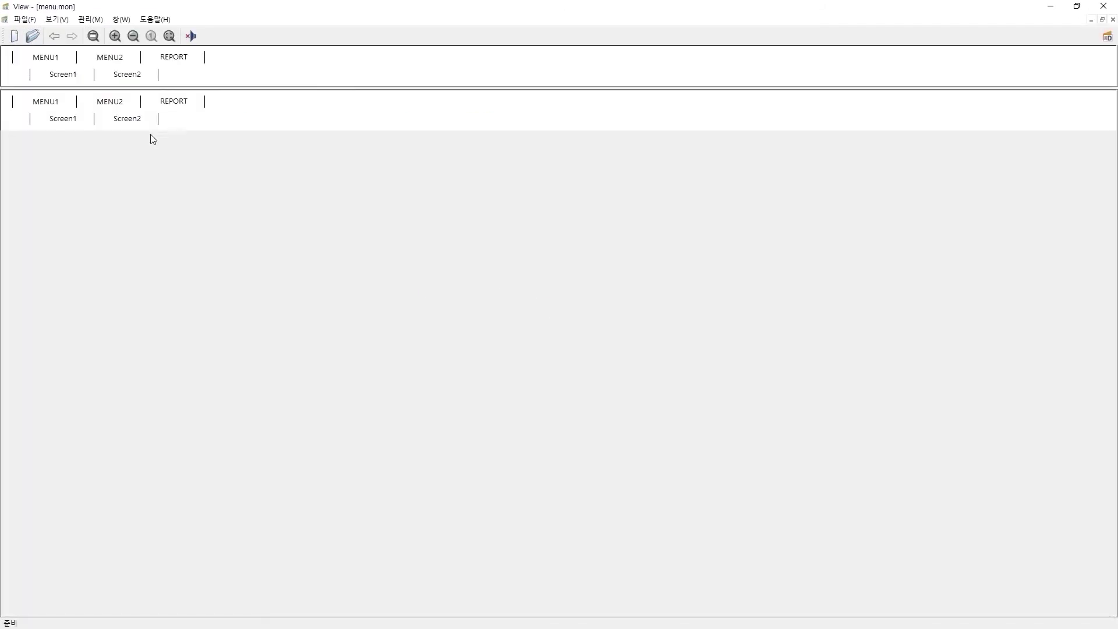
Step: Test the toolbar's Screen1 and Screen2 labels, then the Alarm label in the MENU2 submenu
{"action": "left_click", "coordinate": [62, 75]}
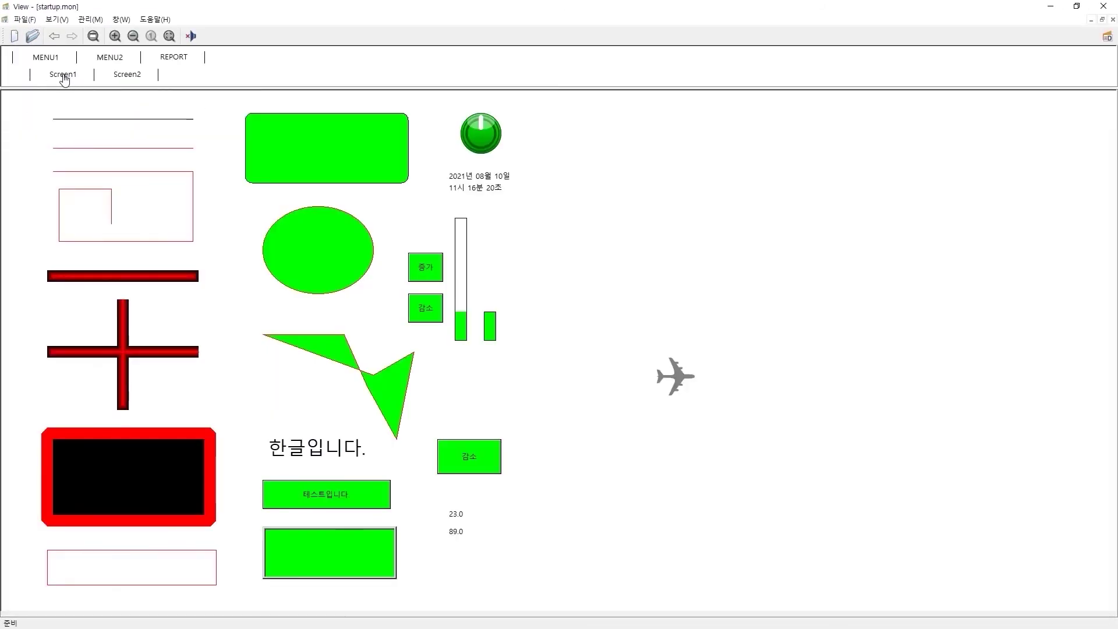
{"action": "left_click", "coordinate": [124, 79]}
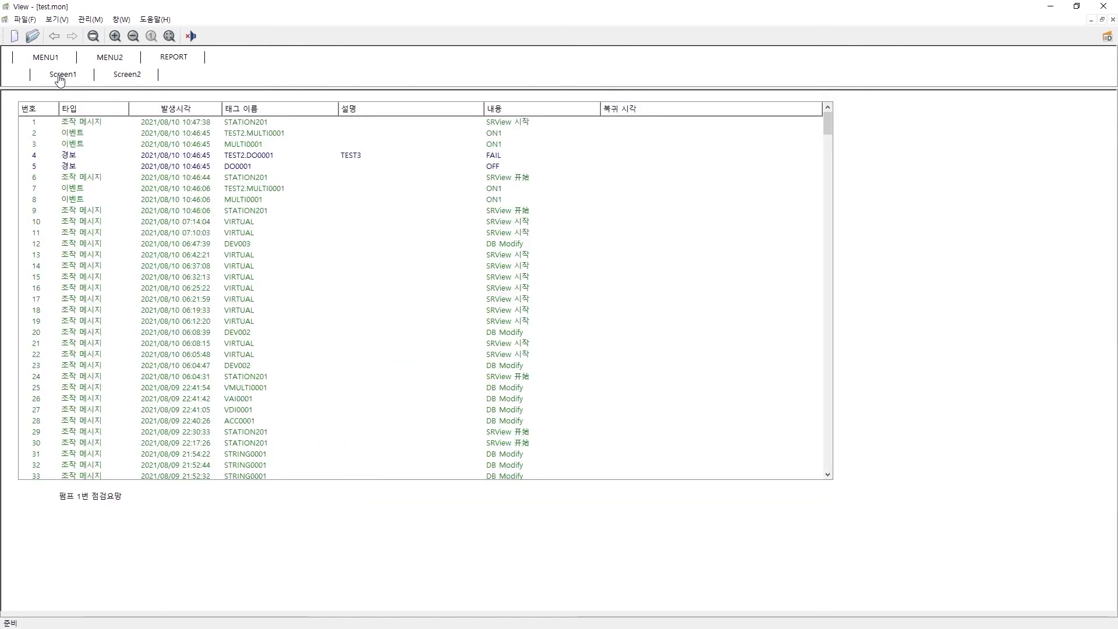
{"action": "left_click", "coordinate": [63, 75]}
{"action": "left_click", "coordinate": [109, 61]}
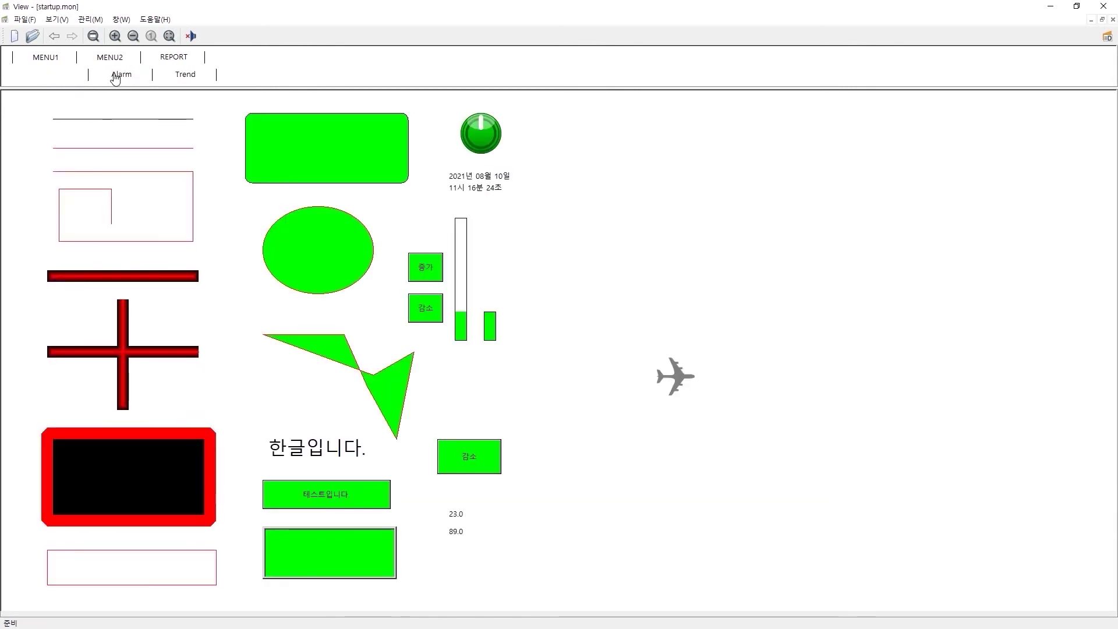
{"action": "left_click", "coordinate": [116, 77]}
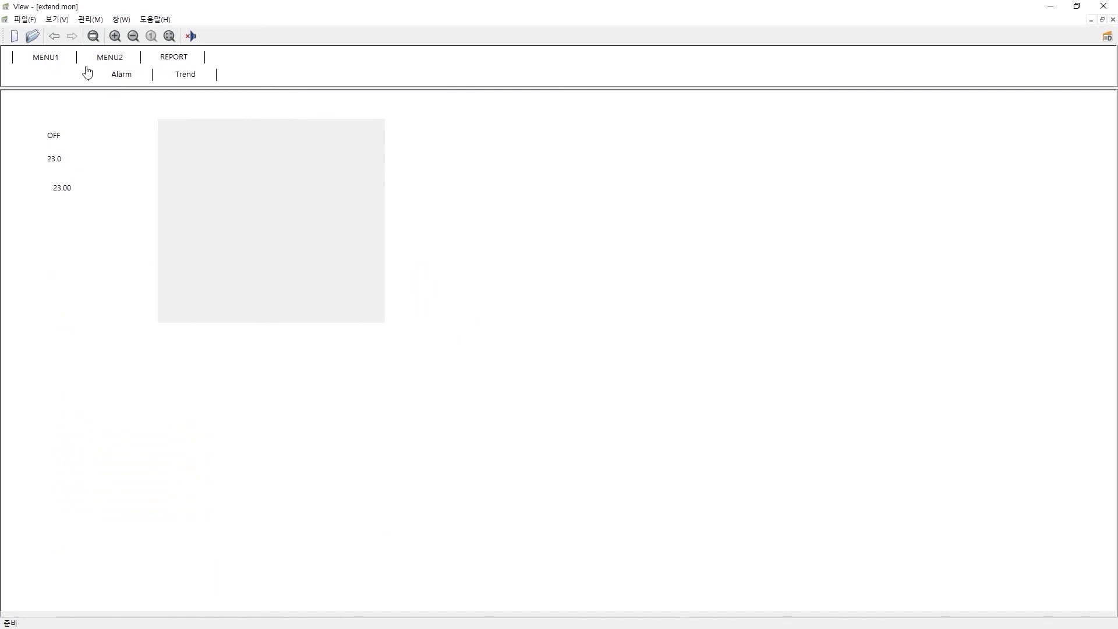
Step: Test the Screen1 label in the toolbar's MENU1 submenu, then switch to Designer
{"action": "left_click", "coordinate": [49, 60]}
{"action": "left_click", "coordinate": [63, 77]}
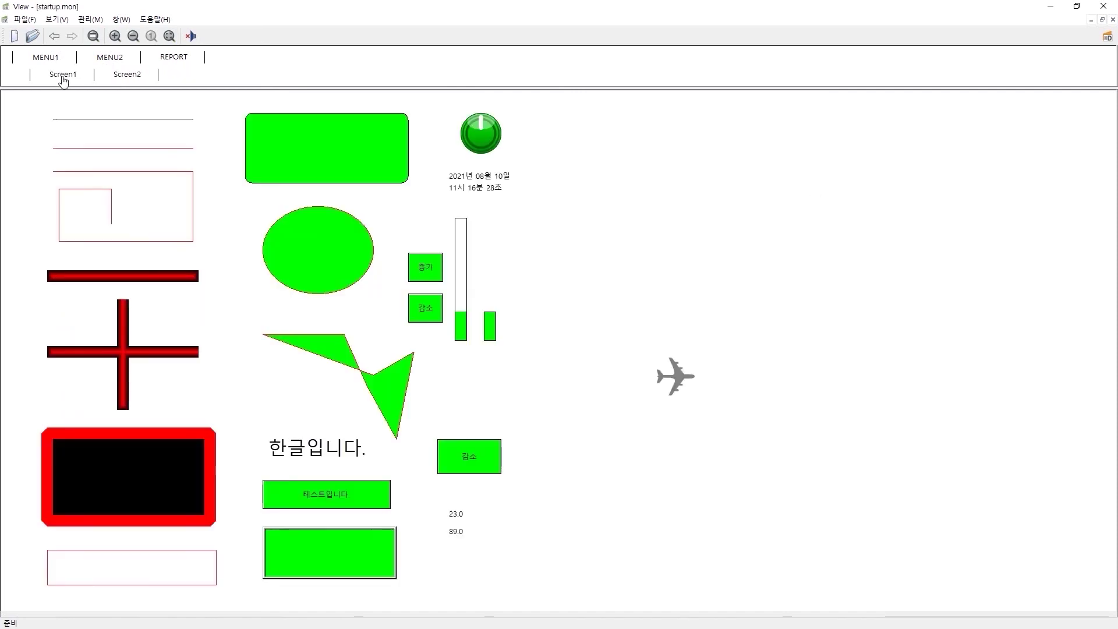
{"action": "key", "text": "super"}
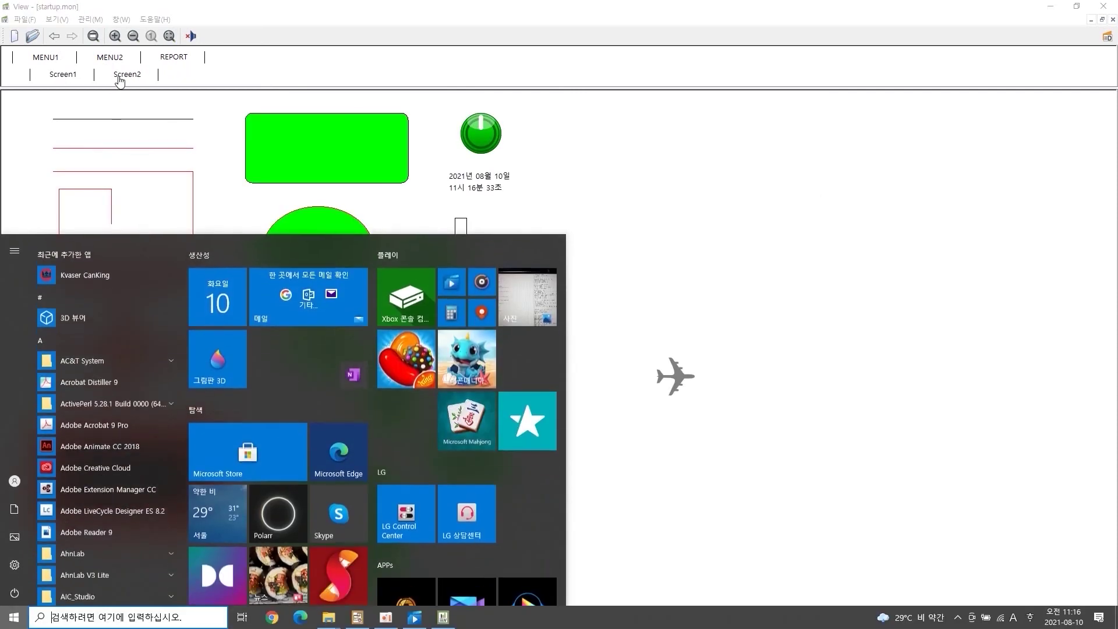
{"action": "left_click", "coordinate": [357, 618]}
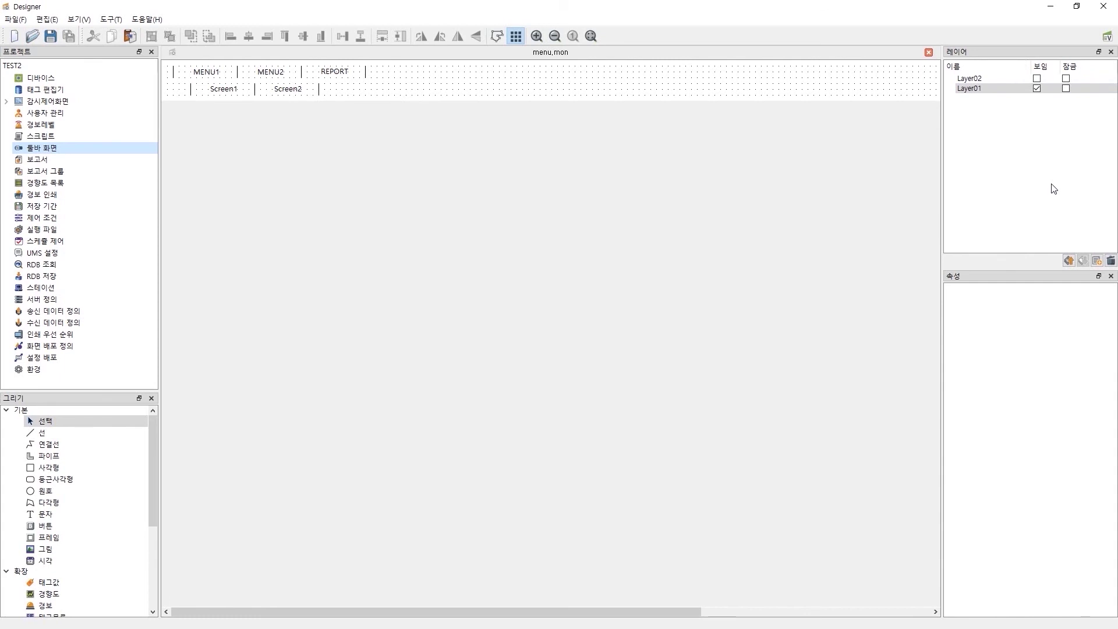
Step: Lock and unlock Layer01 of menu.mon, and select Layer02
{"action": "left_click", "coordinate": [1010, 92]}
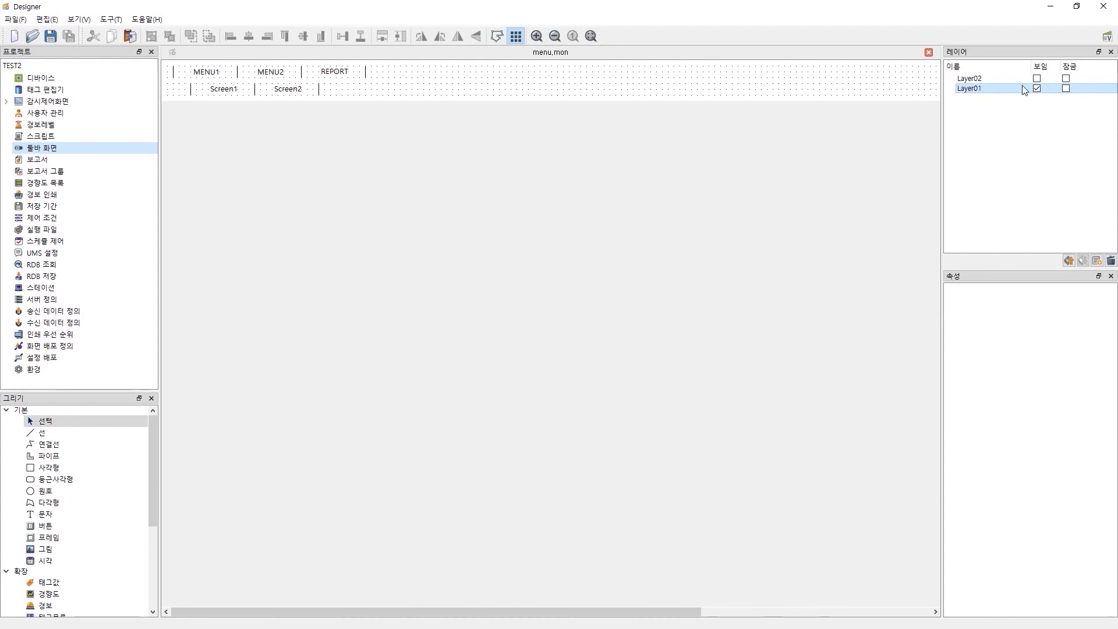
{"action": "left_click", "coordinate": [1066, 88]}
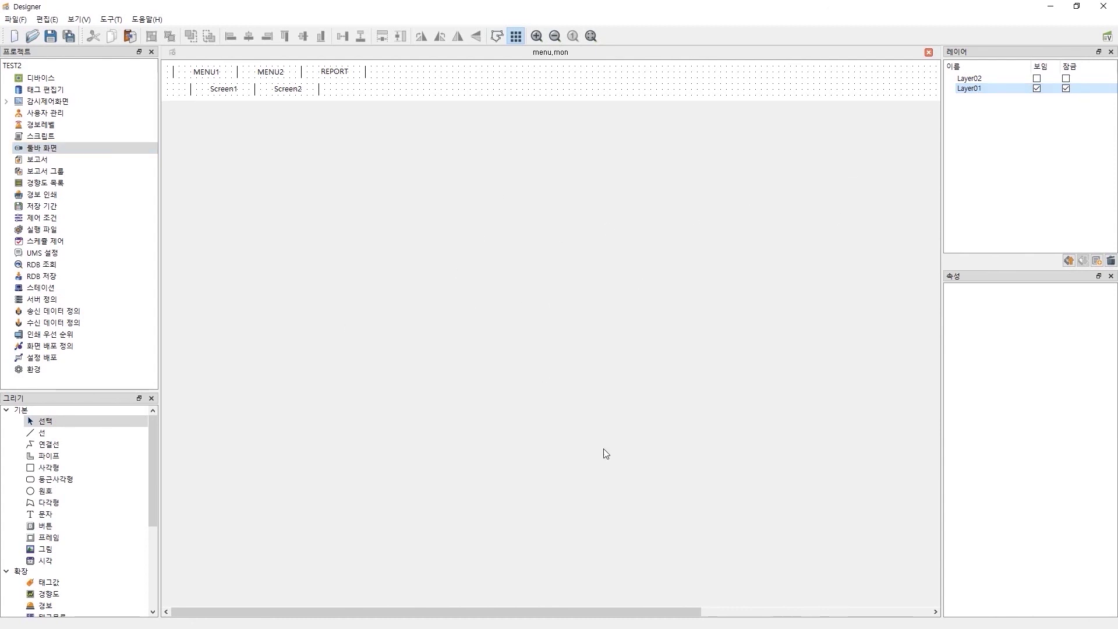
{"action": "left_click", "coordinate": [1067, 89]}
{"action": "left_click", "coordinate": [973, 79]}
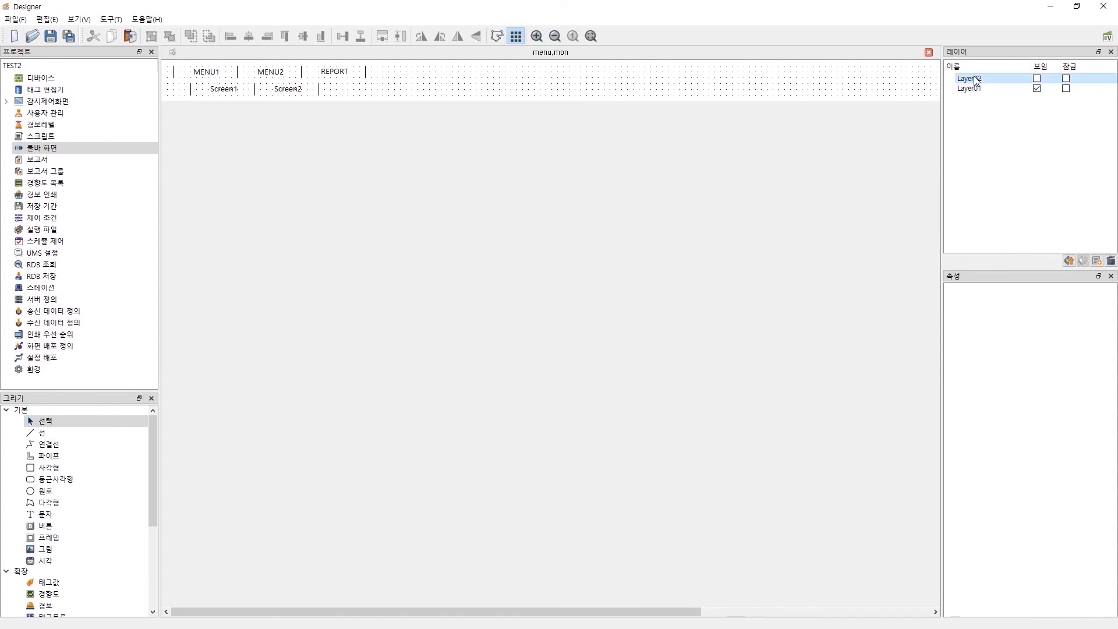